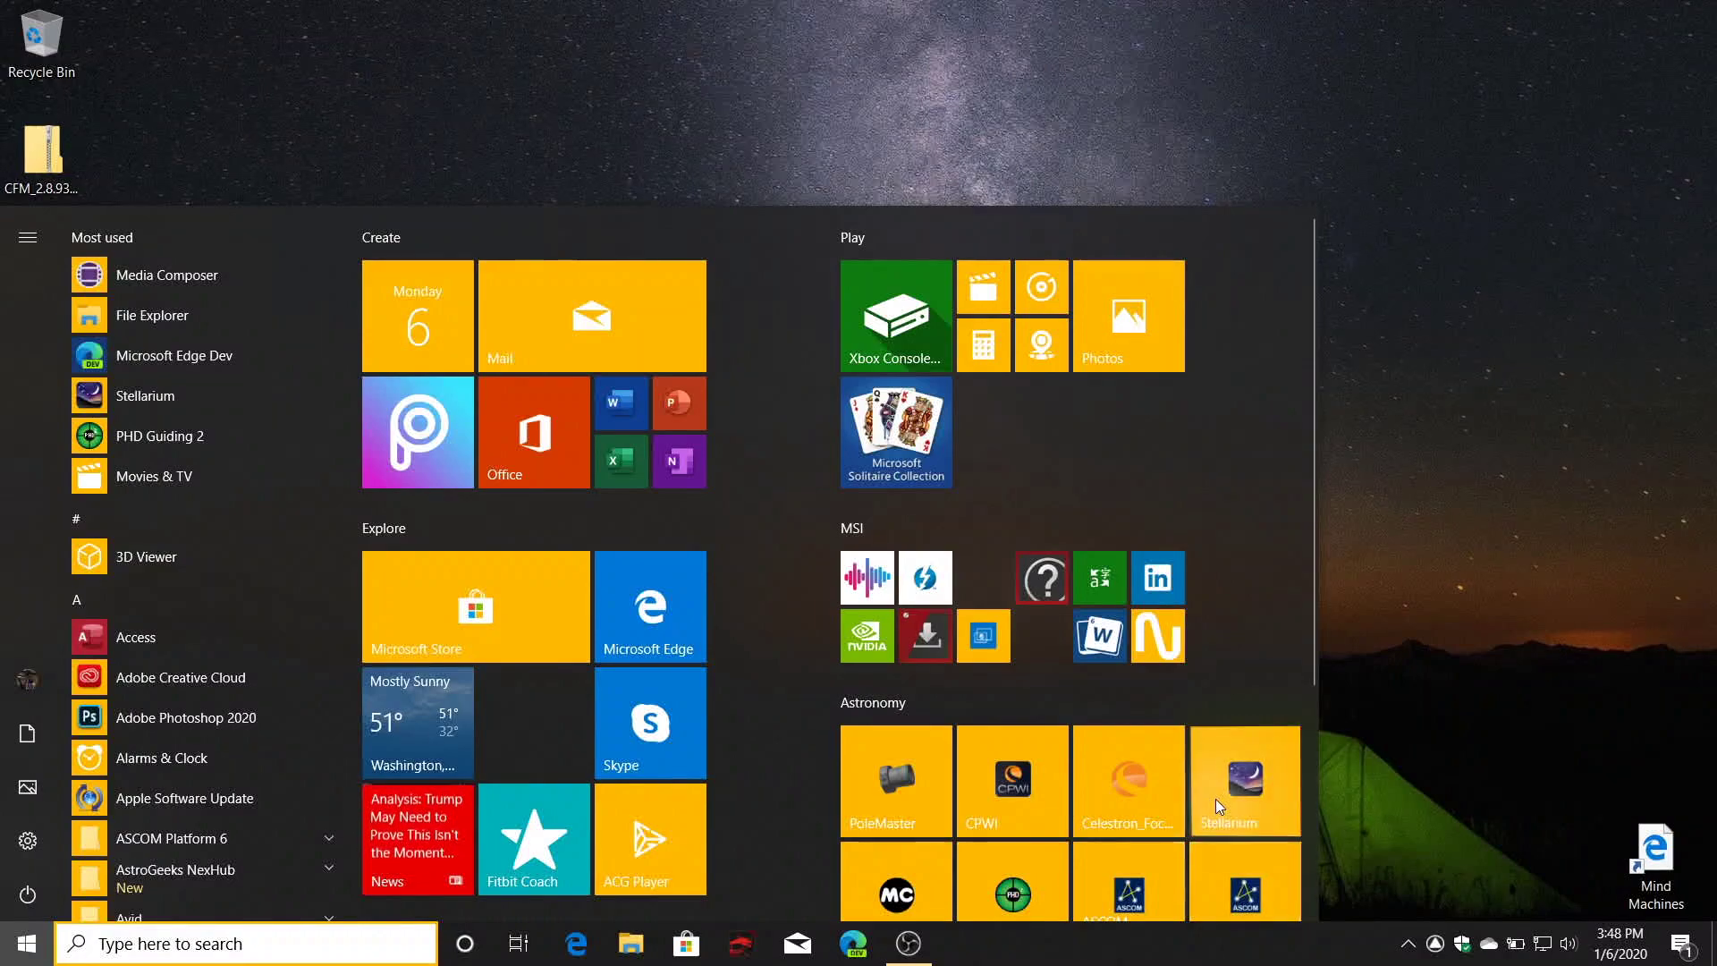
Step: Launch Stellarium and open the Oculars plugin settings to look through the eyepiece and lens lists
click(1215, 797)
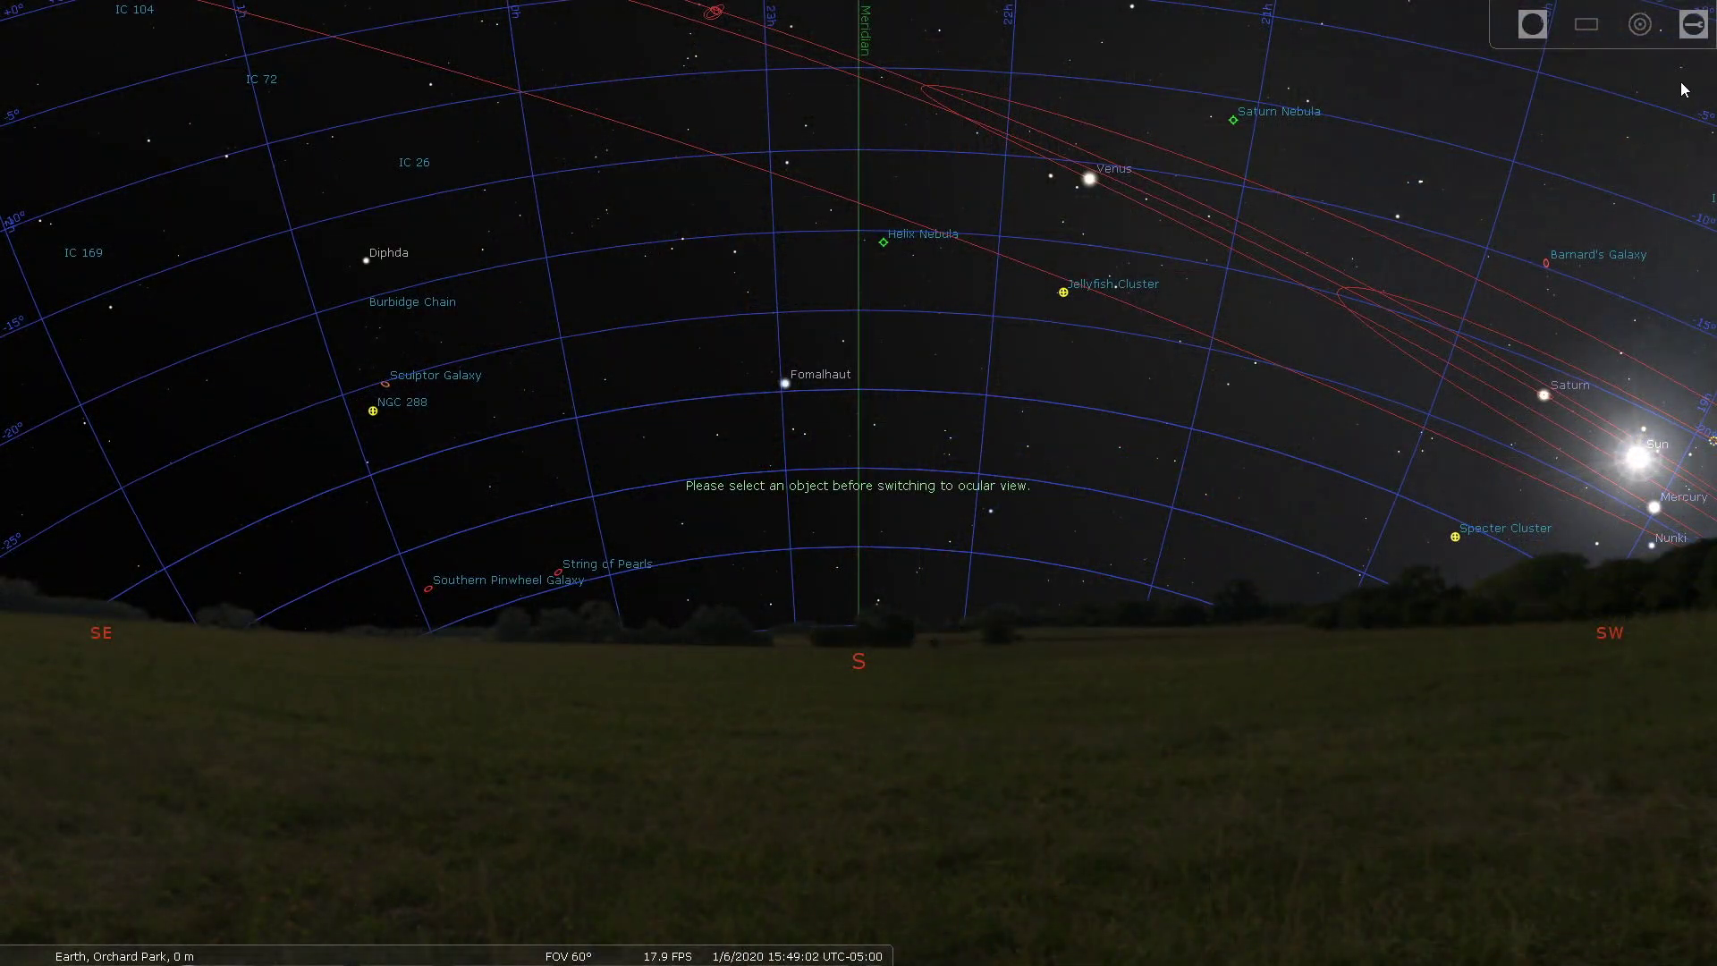
click(1701, 27)
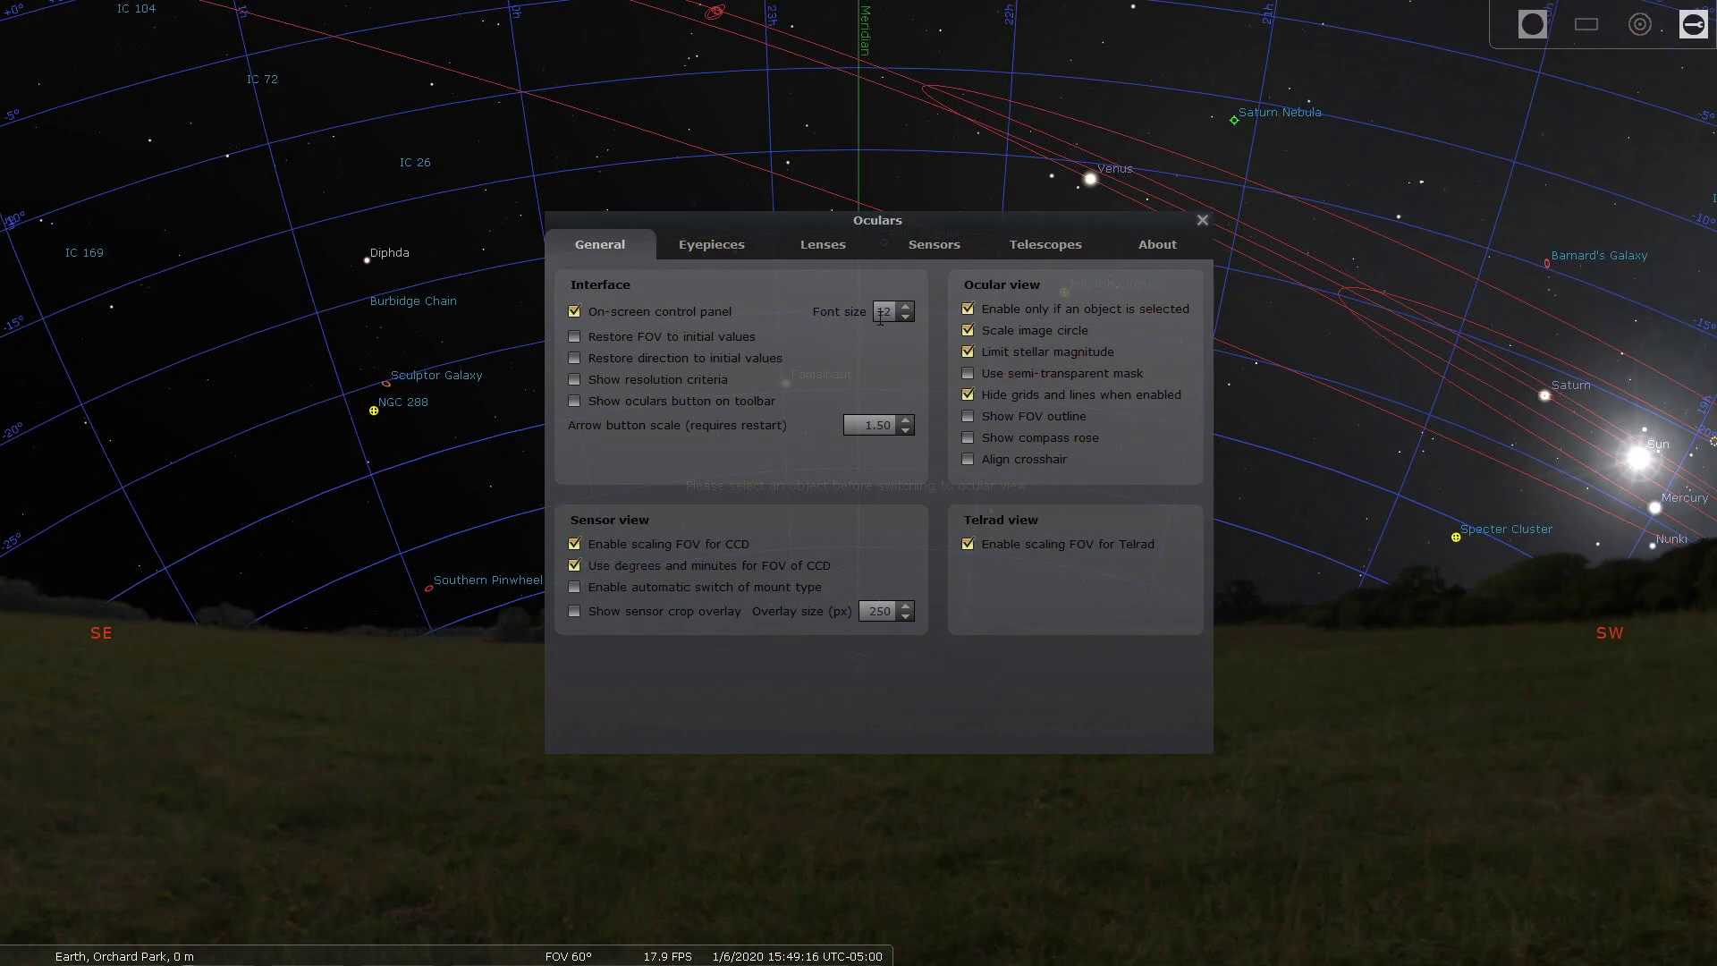
click(695, 254)
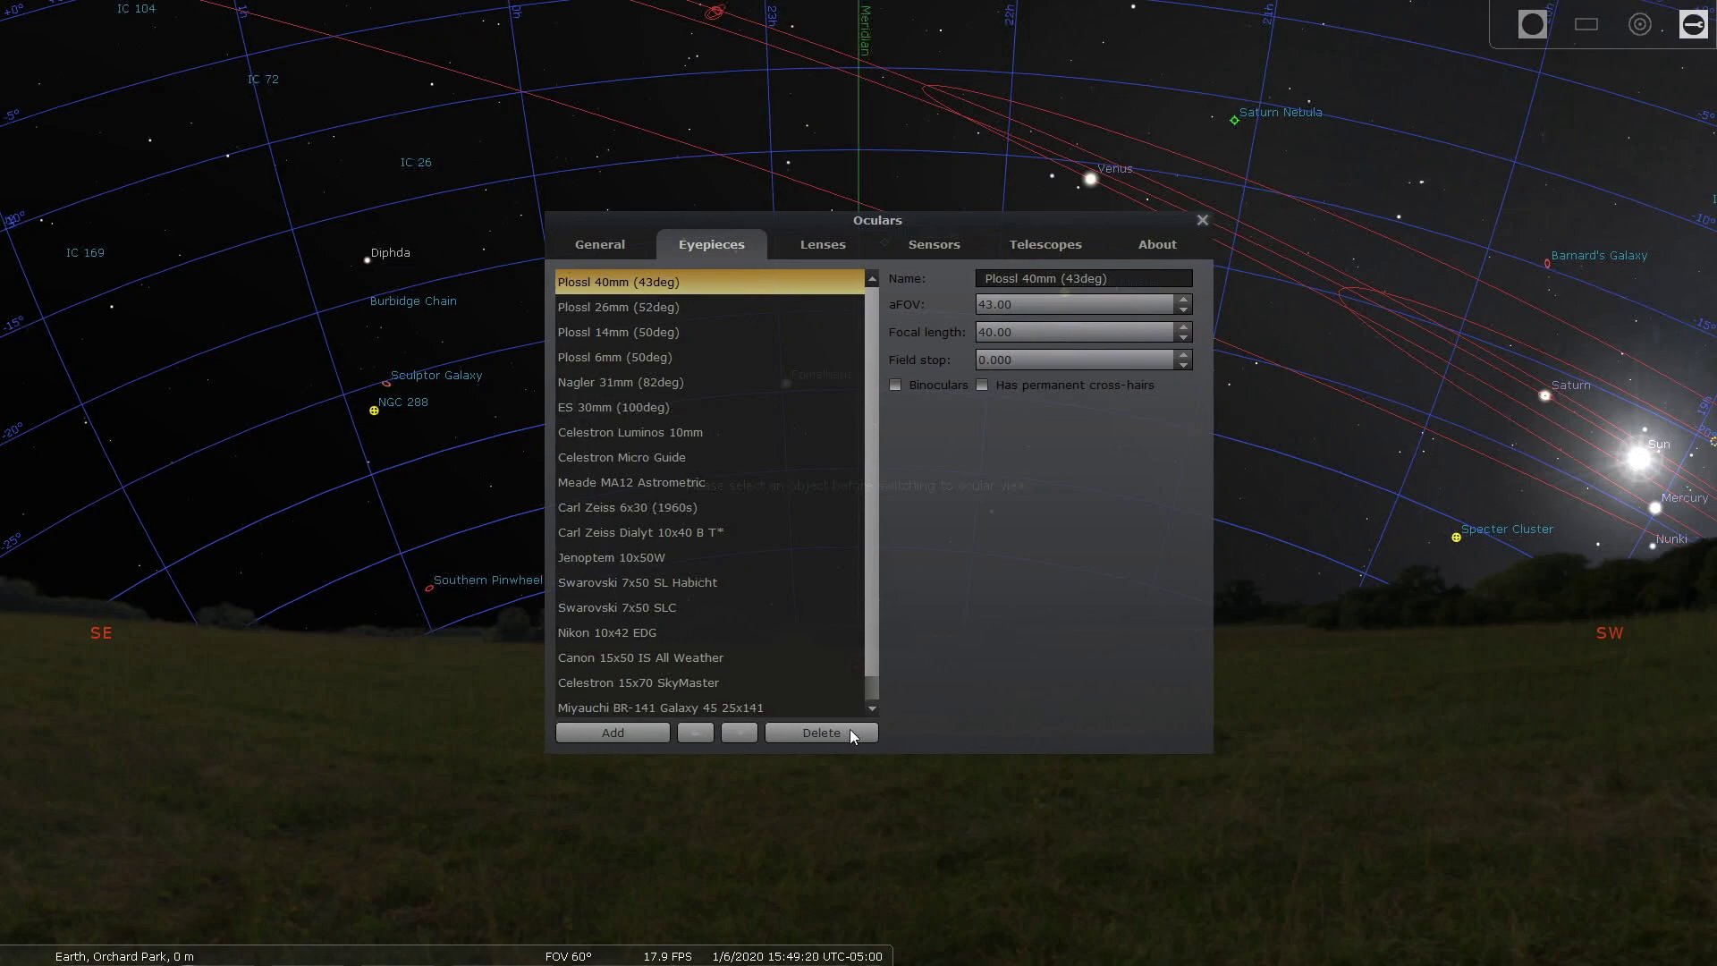
click(829, 251)
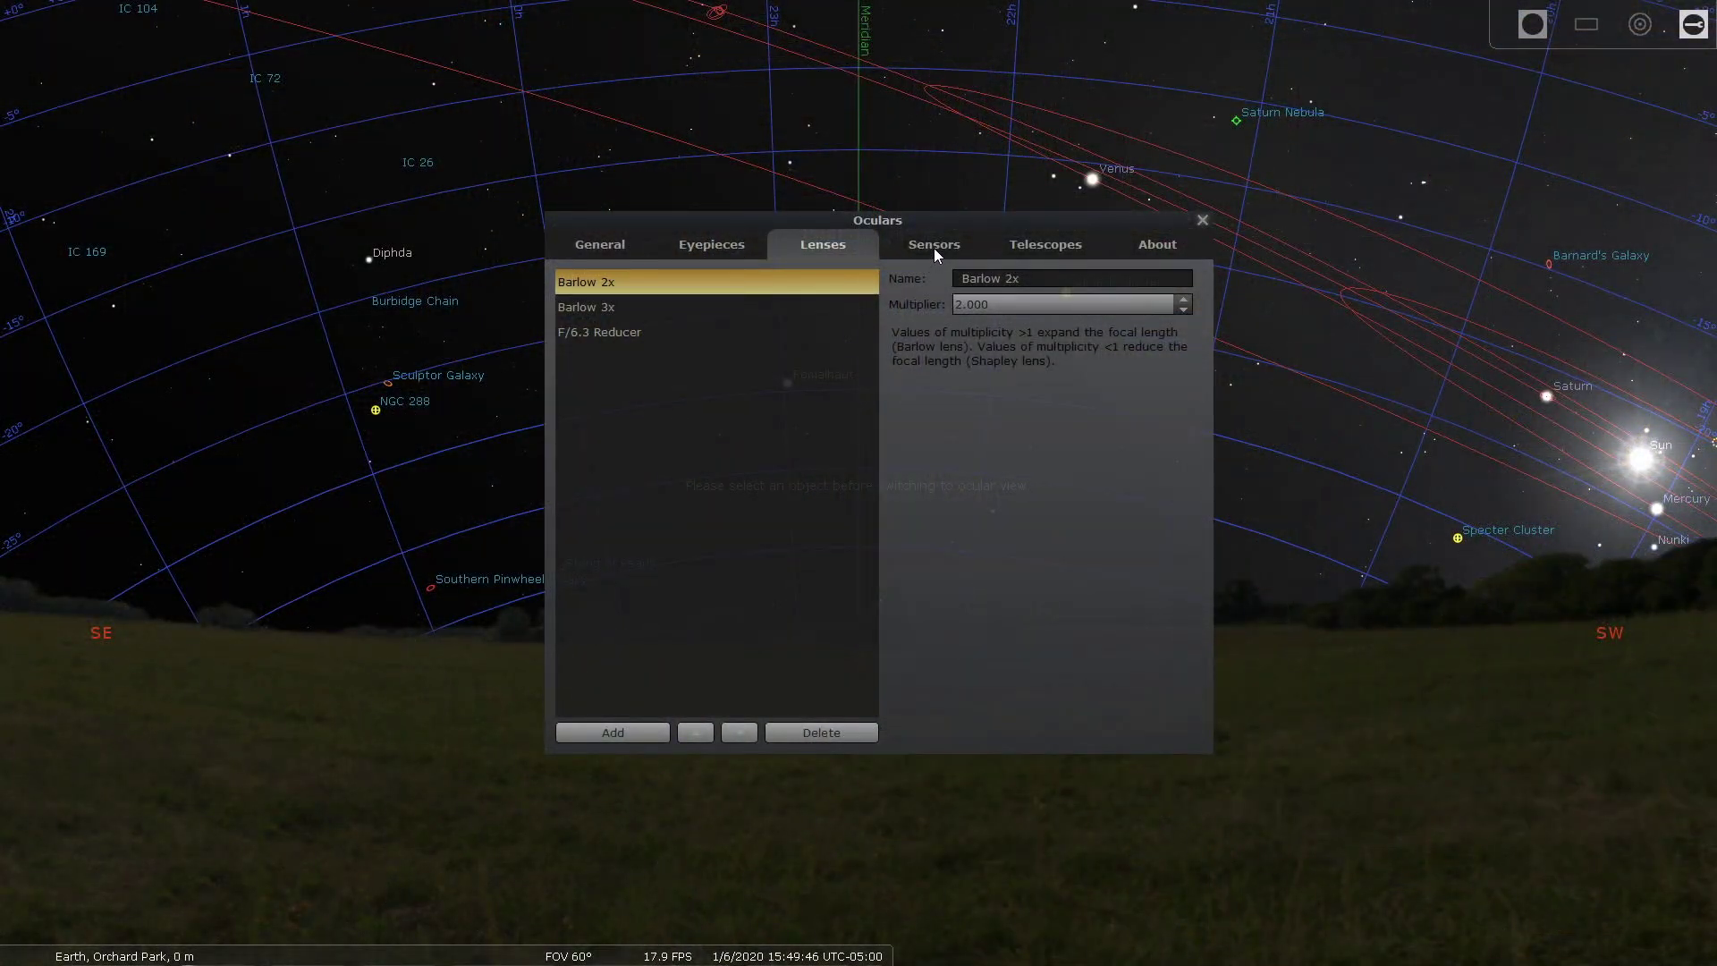
Step: Examine the Oculars sensor parameters for the Mallincam DS2.3 Plus, DS287c, DS432cTEC, DS10cTEC and DS16cTEC entries, including the B1 and B2 binning variants
click(934, 248)
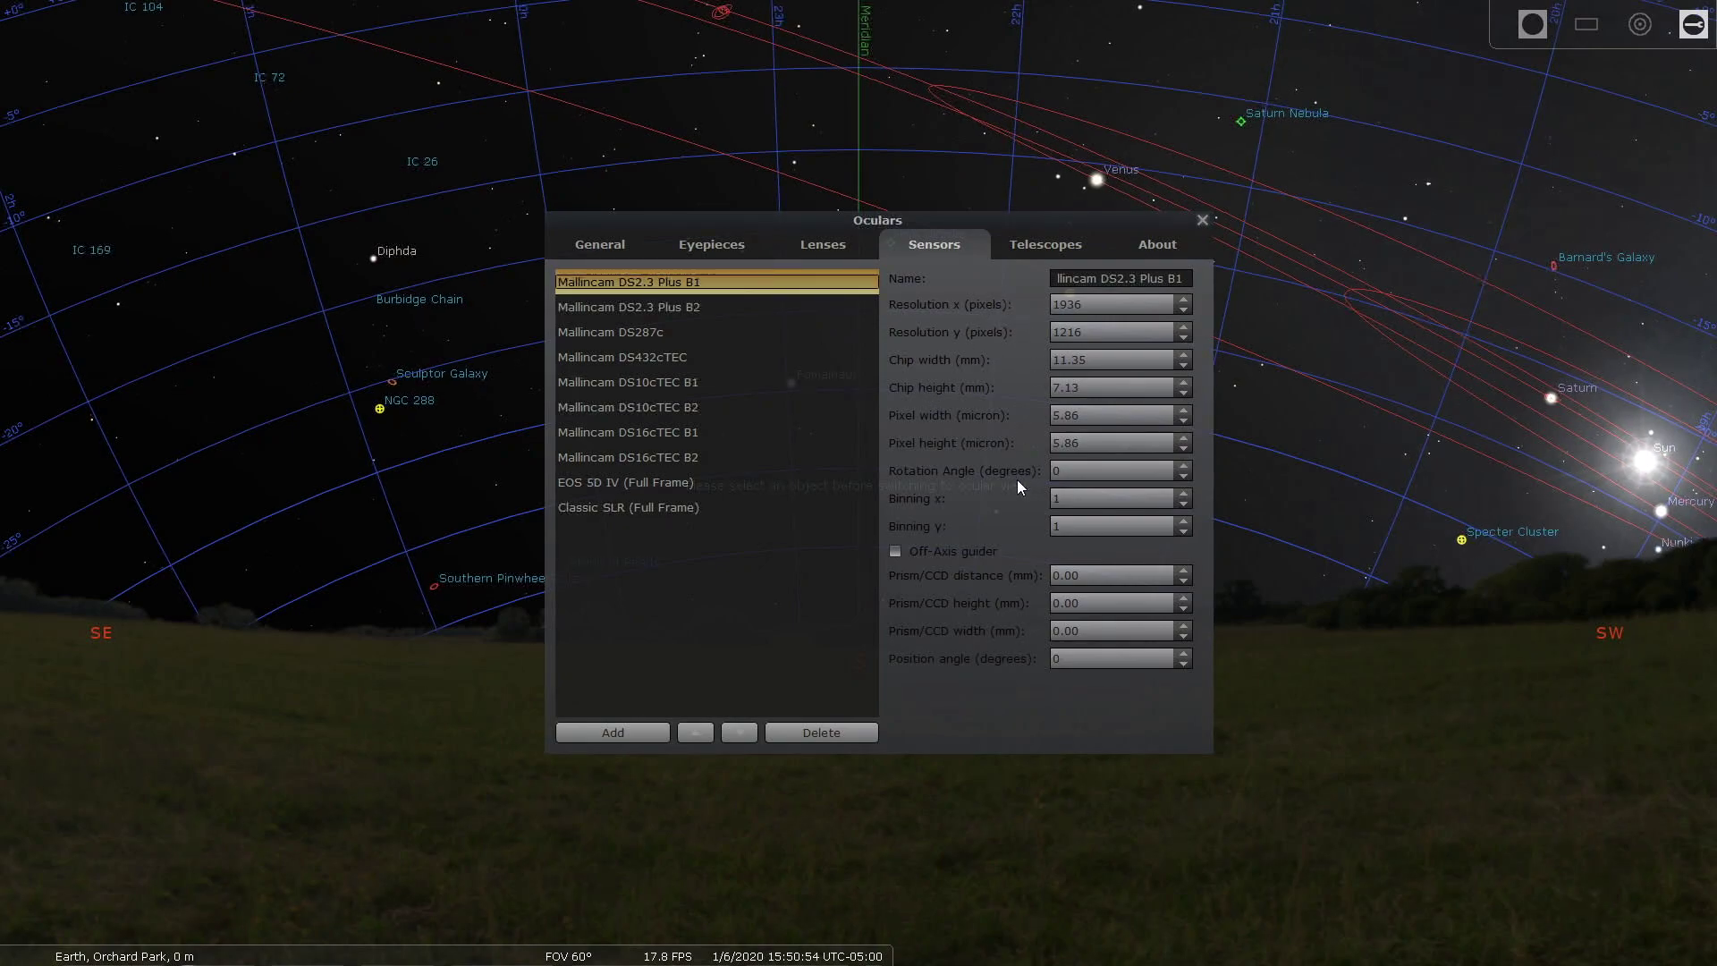
click(674, 306)
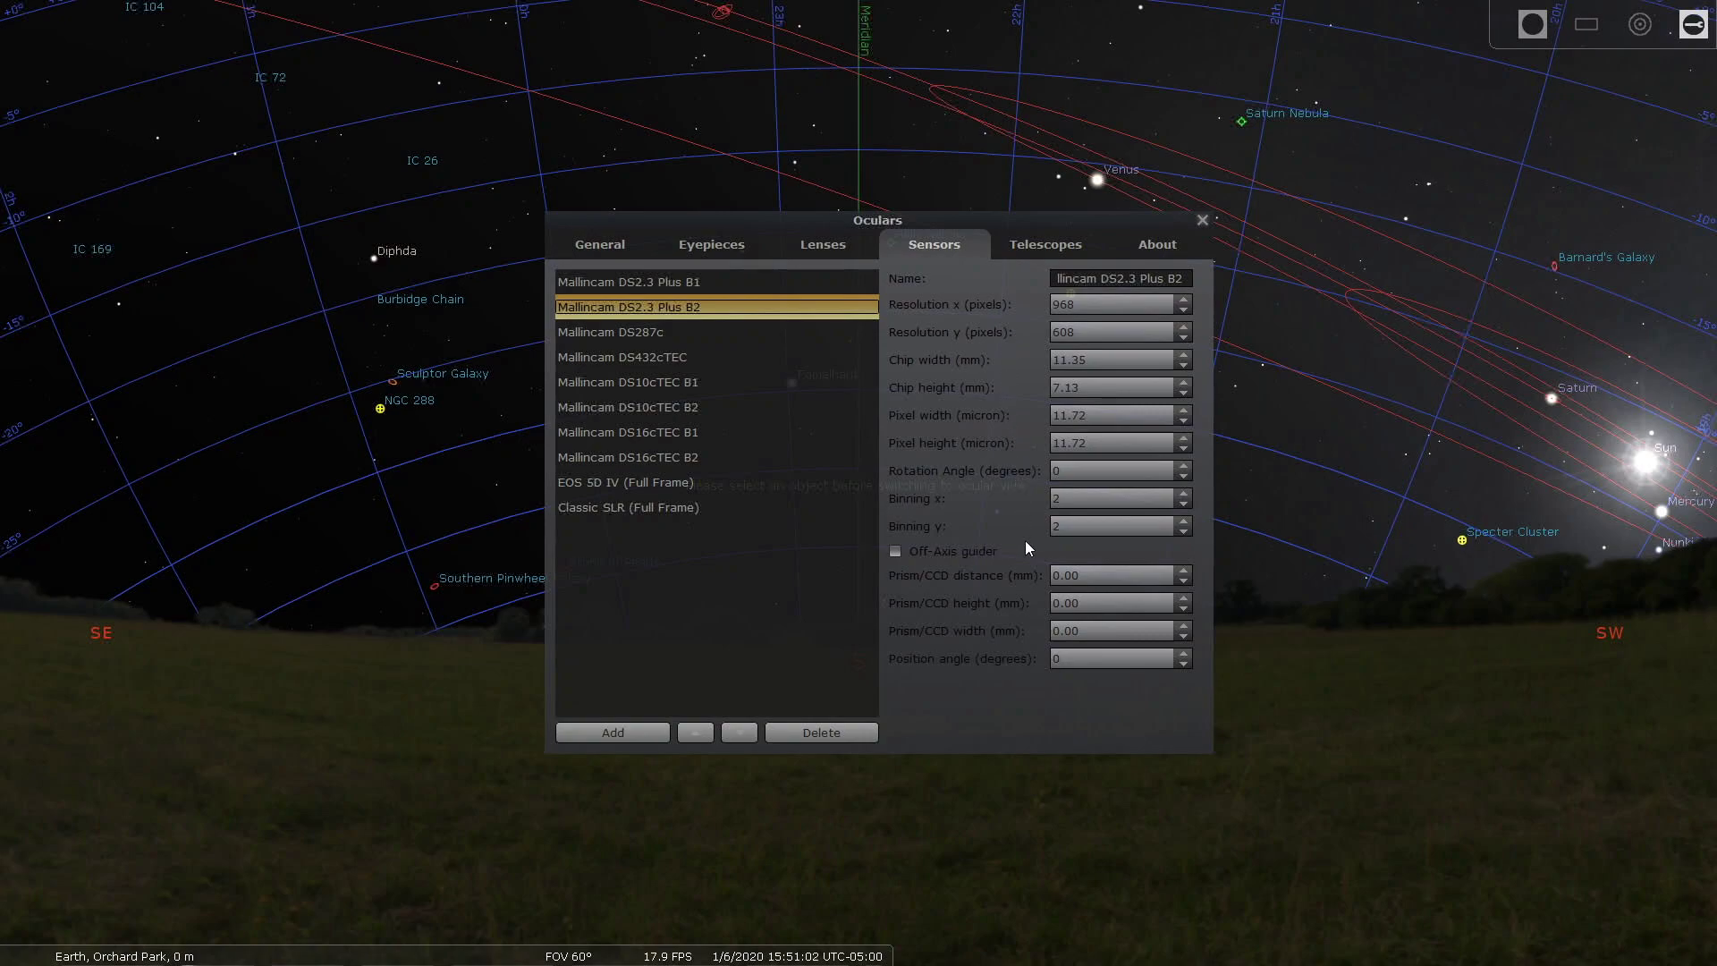
click(646, 333)
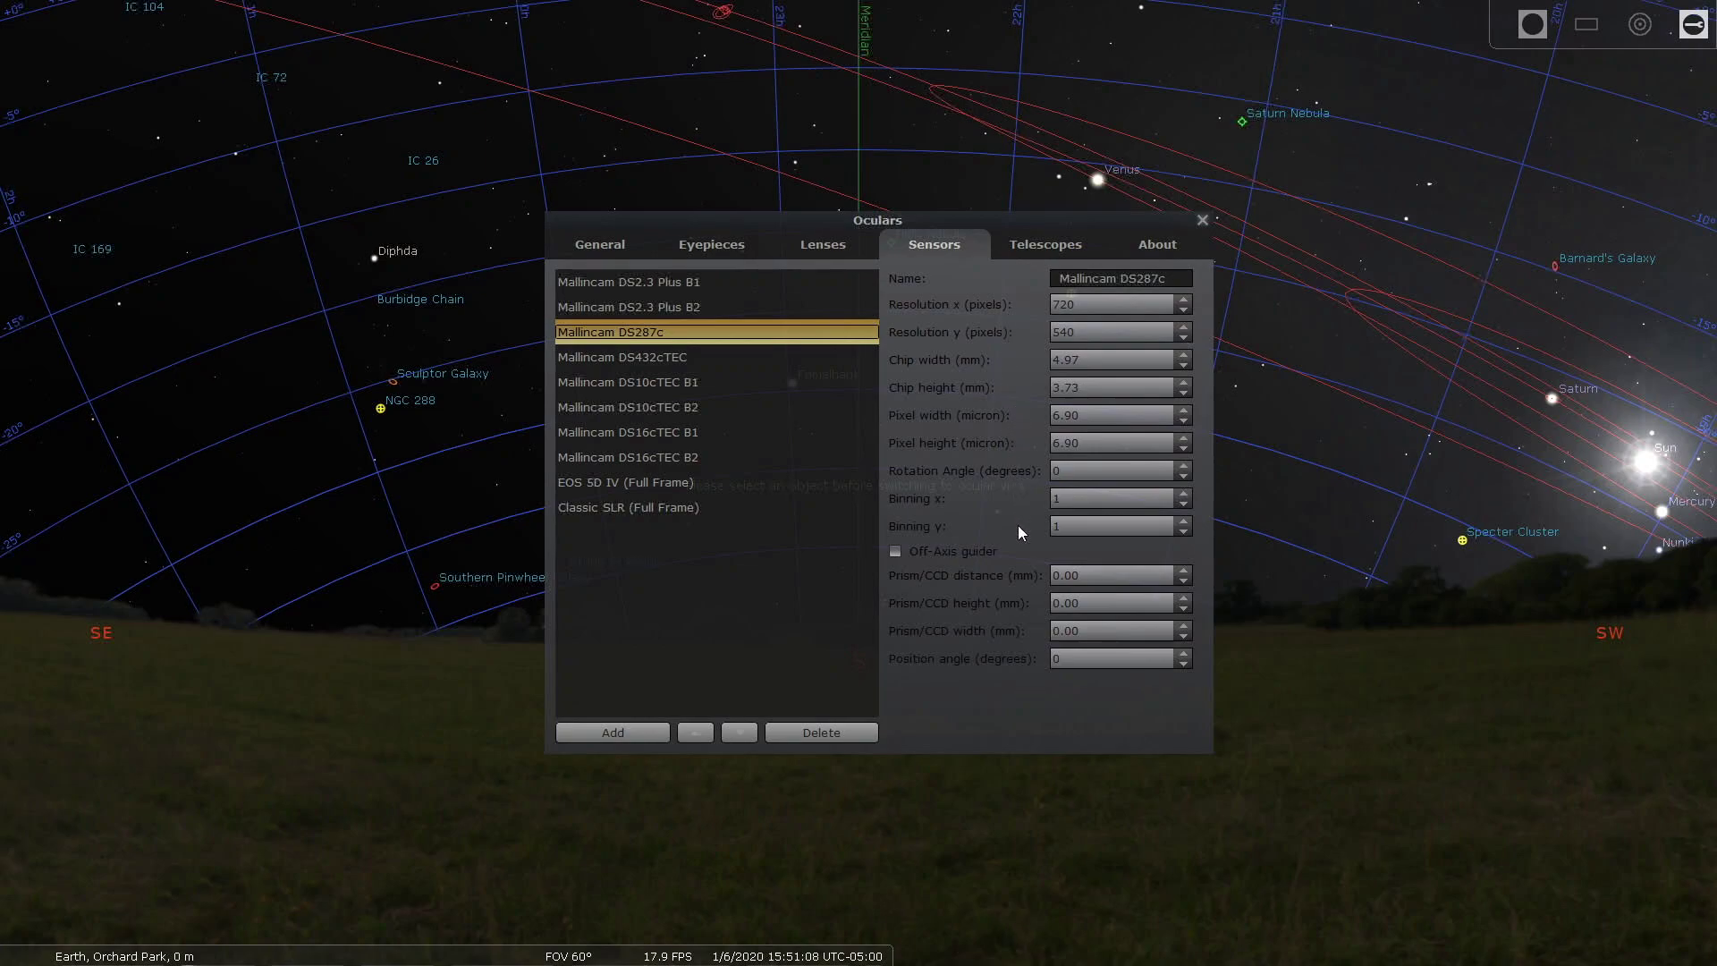
click(656, 356)
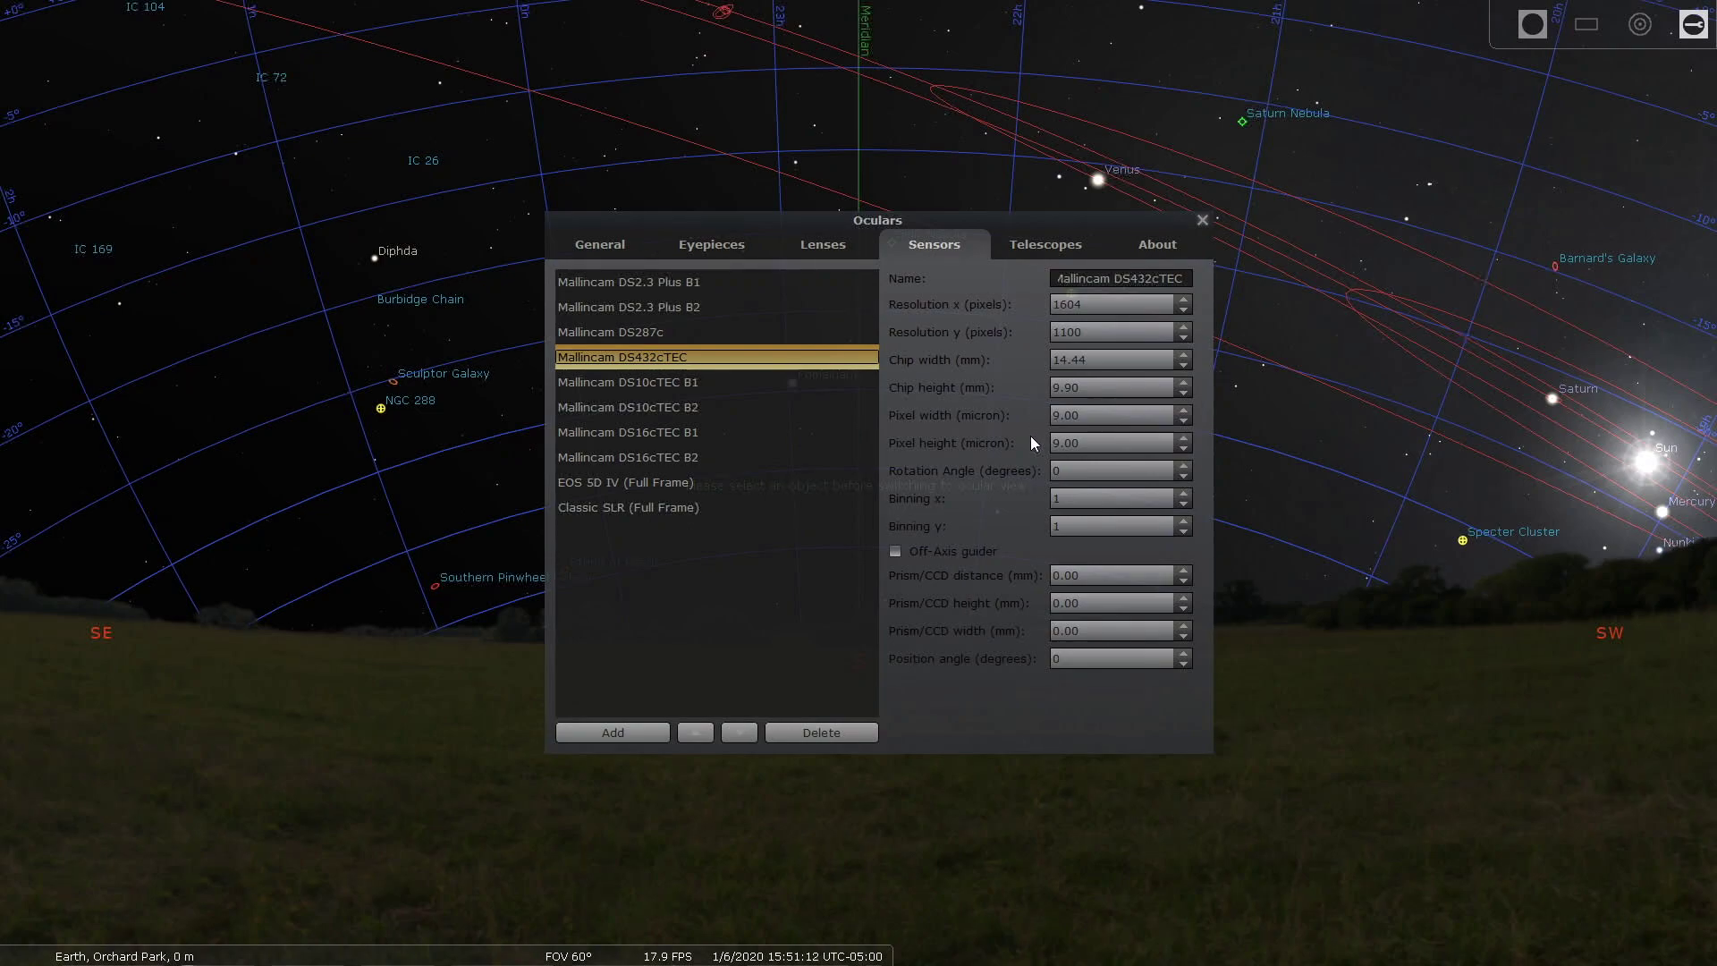
click(658, 383)
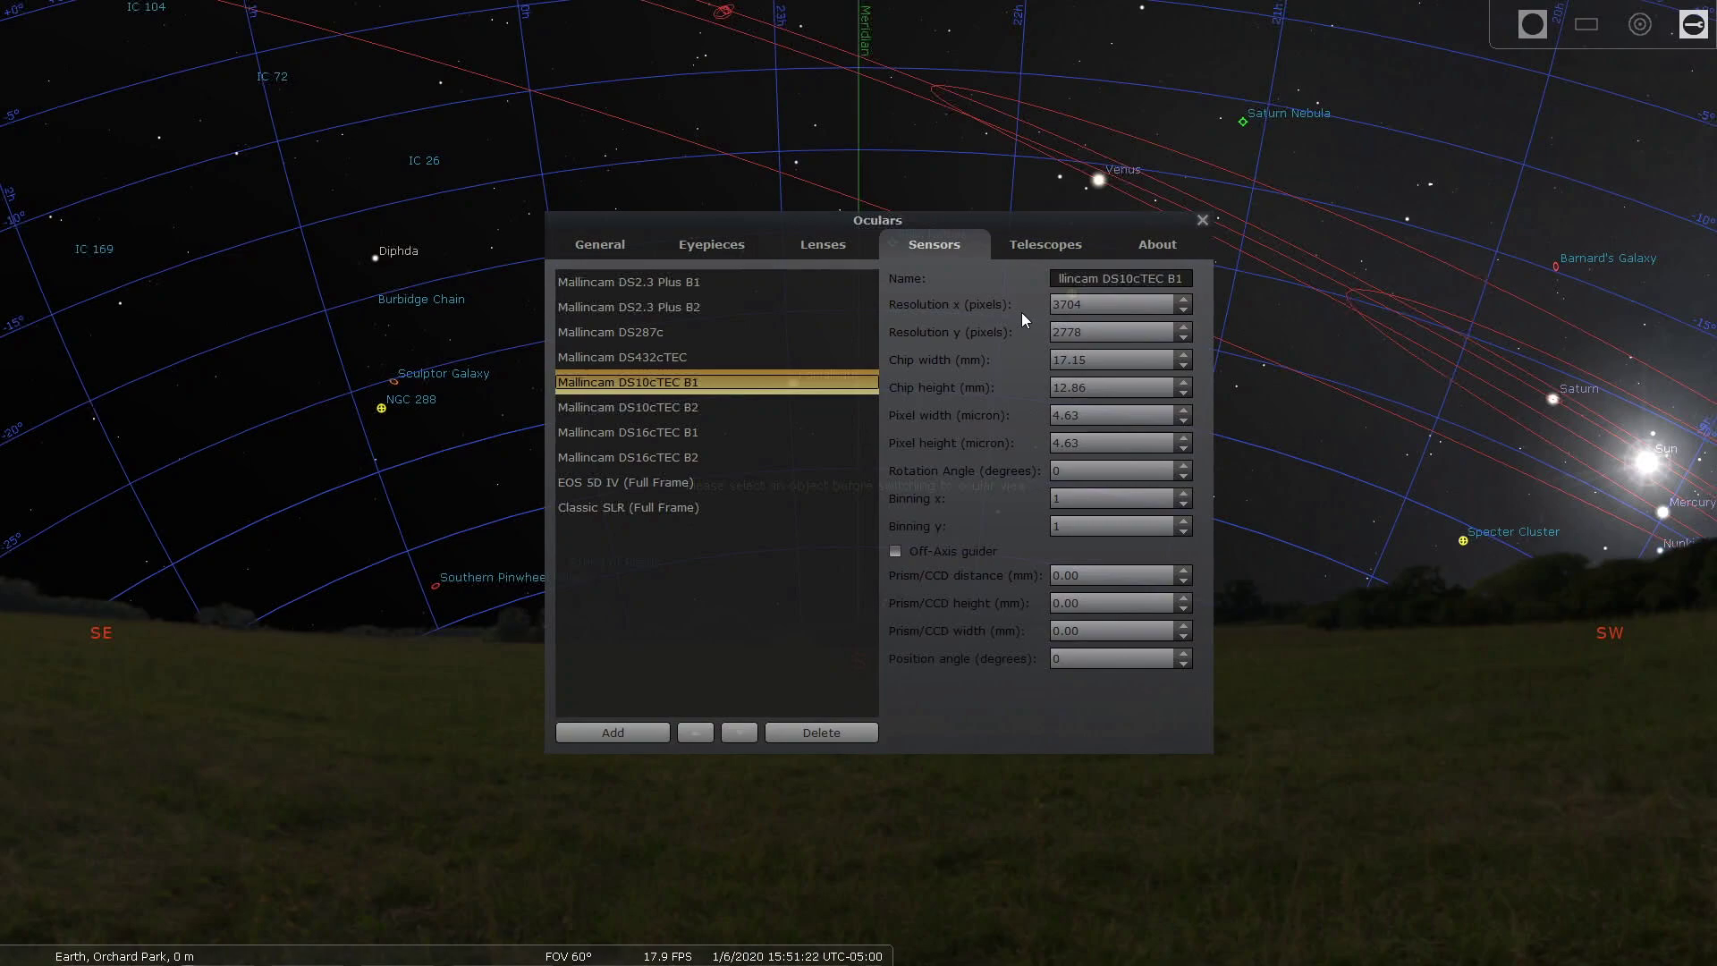
click(685, 411)
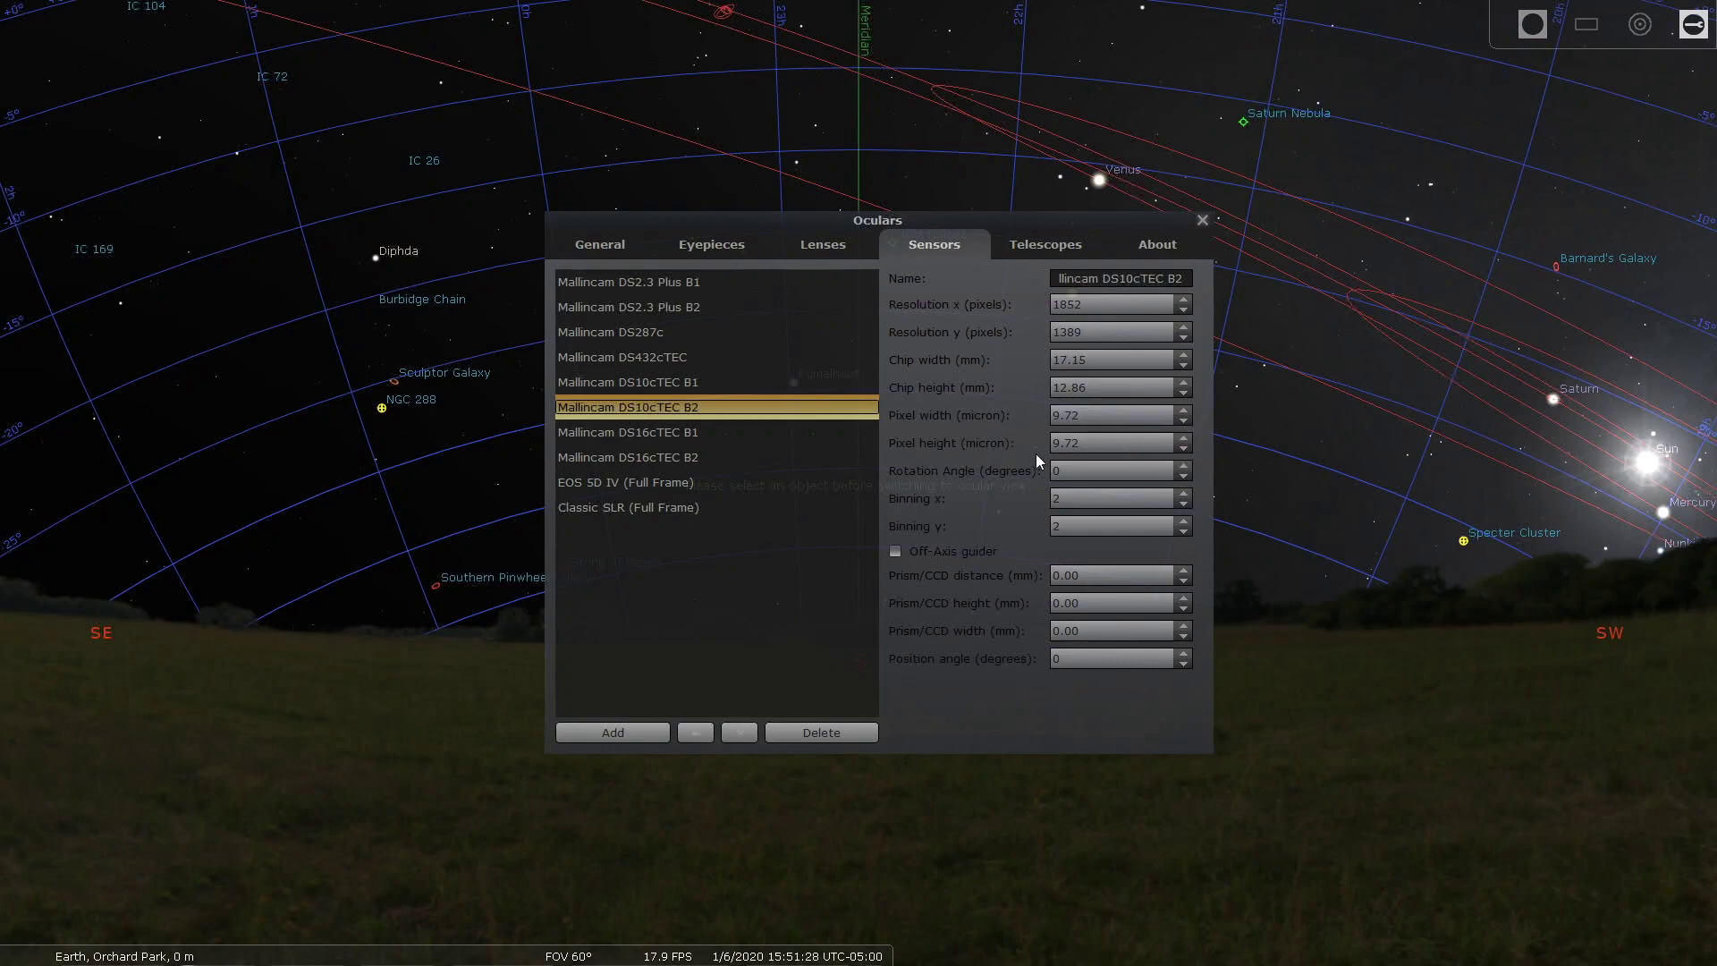
click(681, 383)
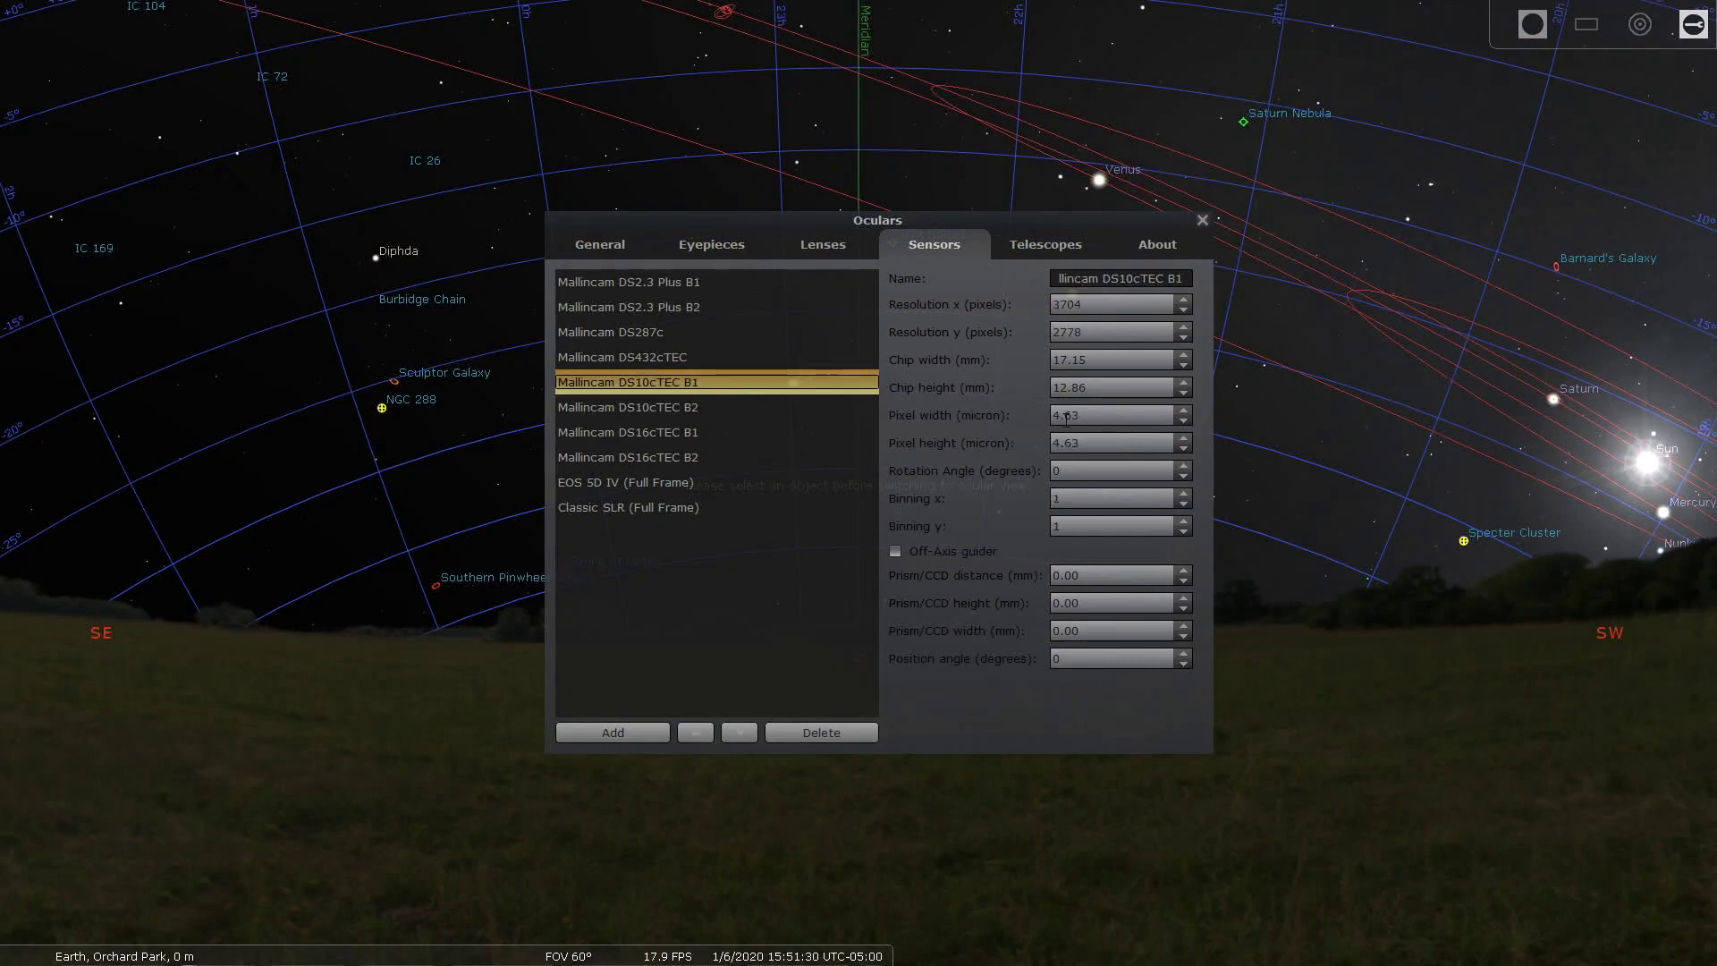
click(686, 409)
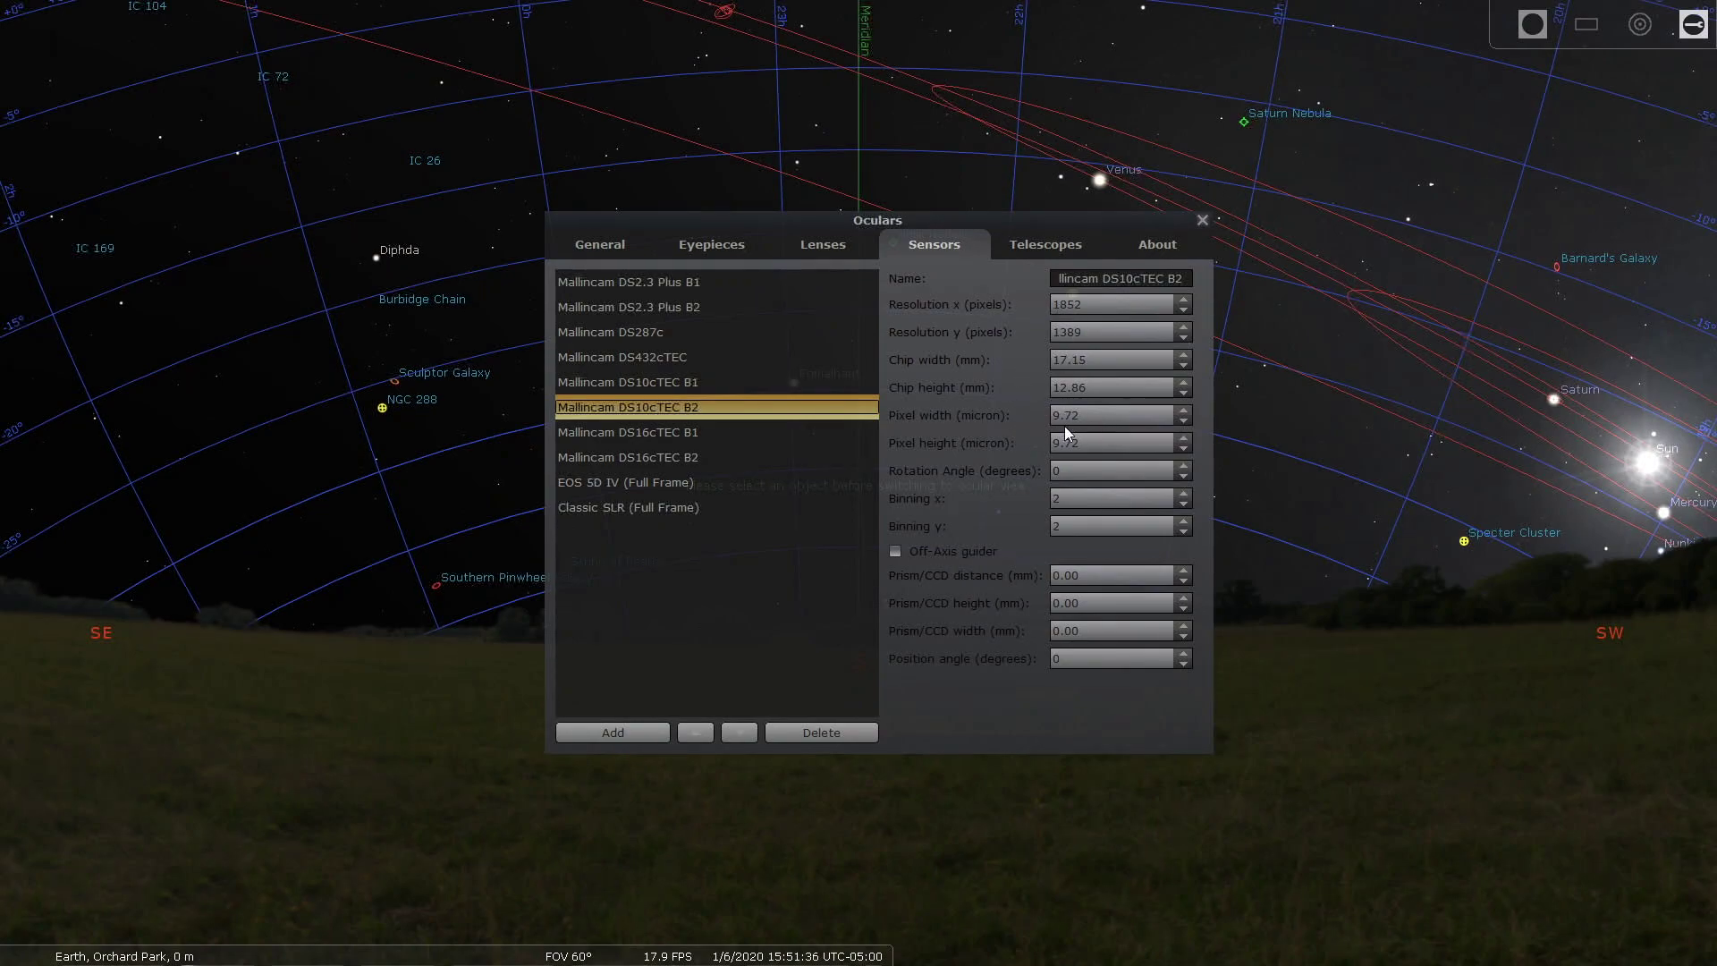
click(682, 432)
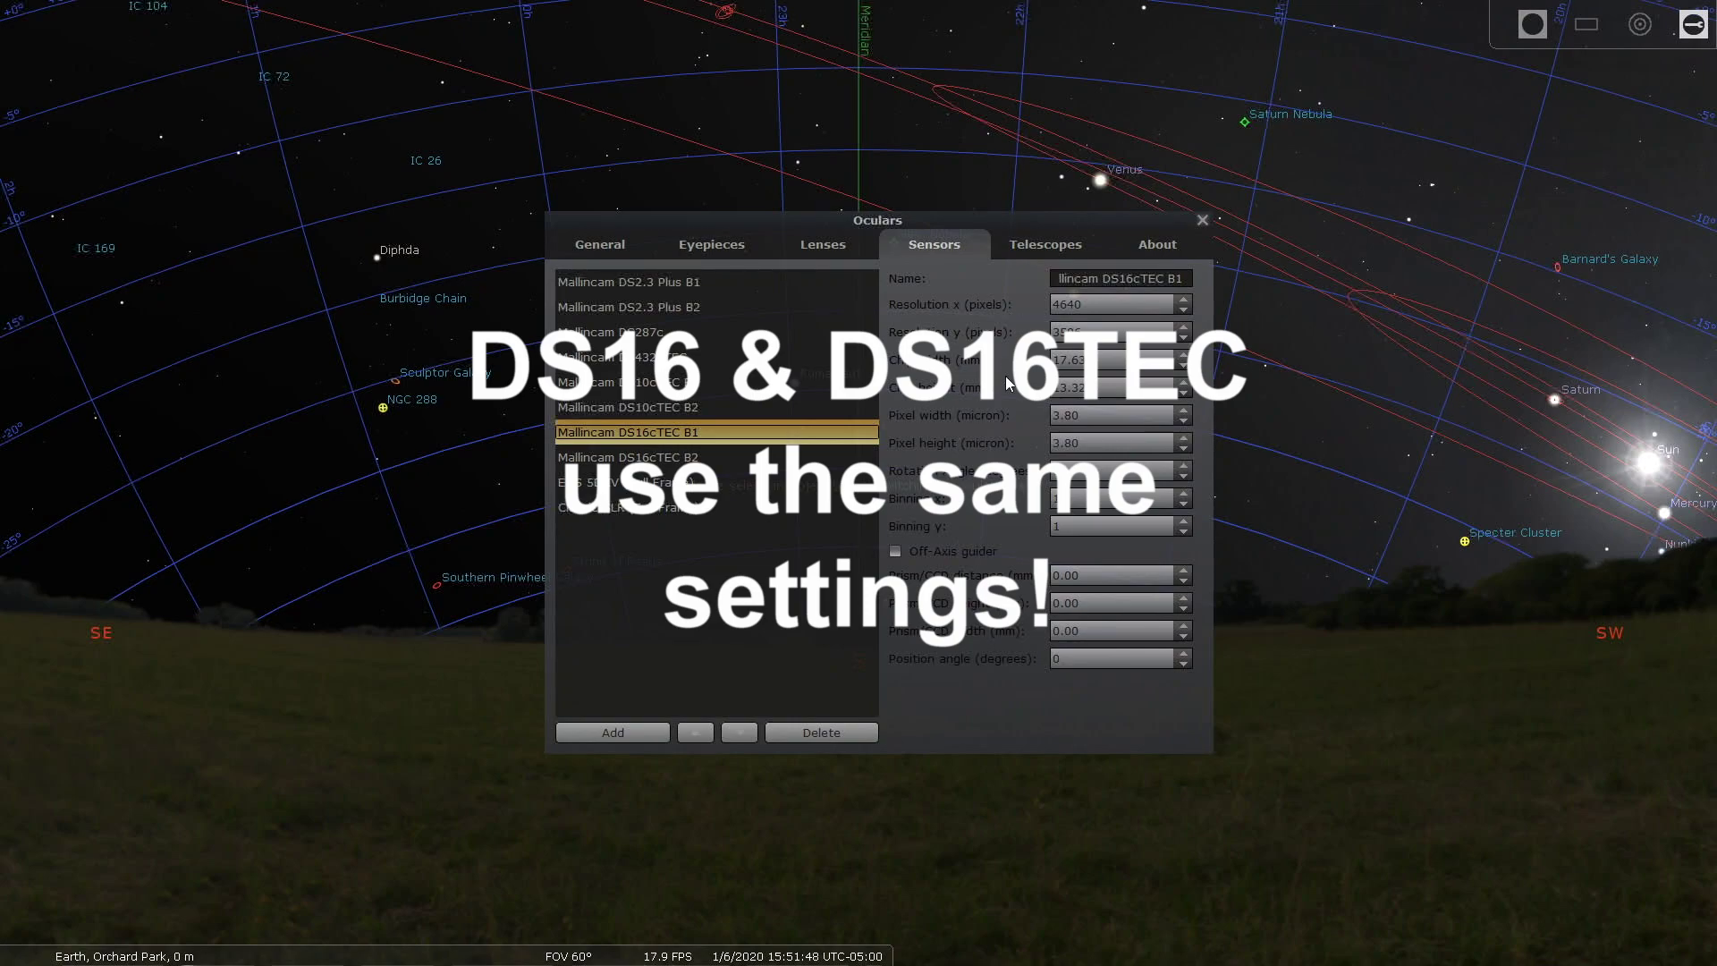
click(659, 459)
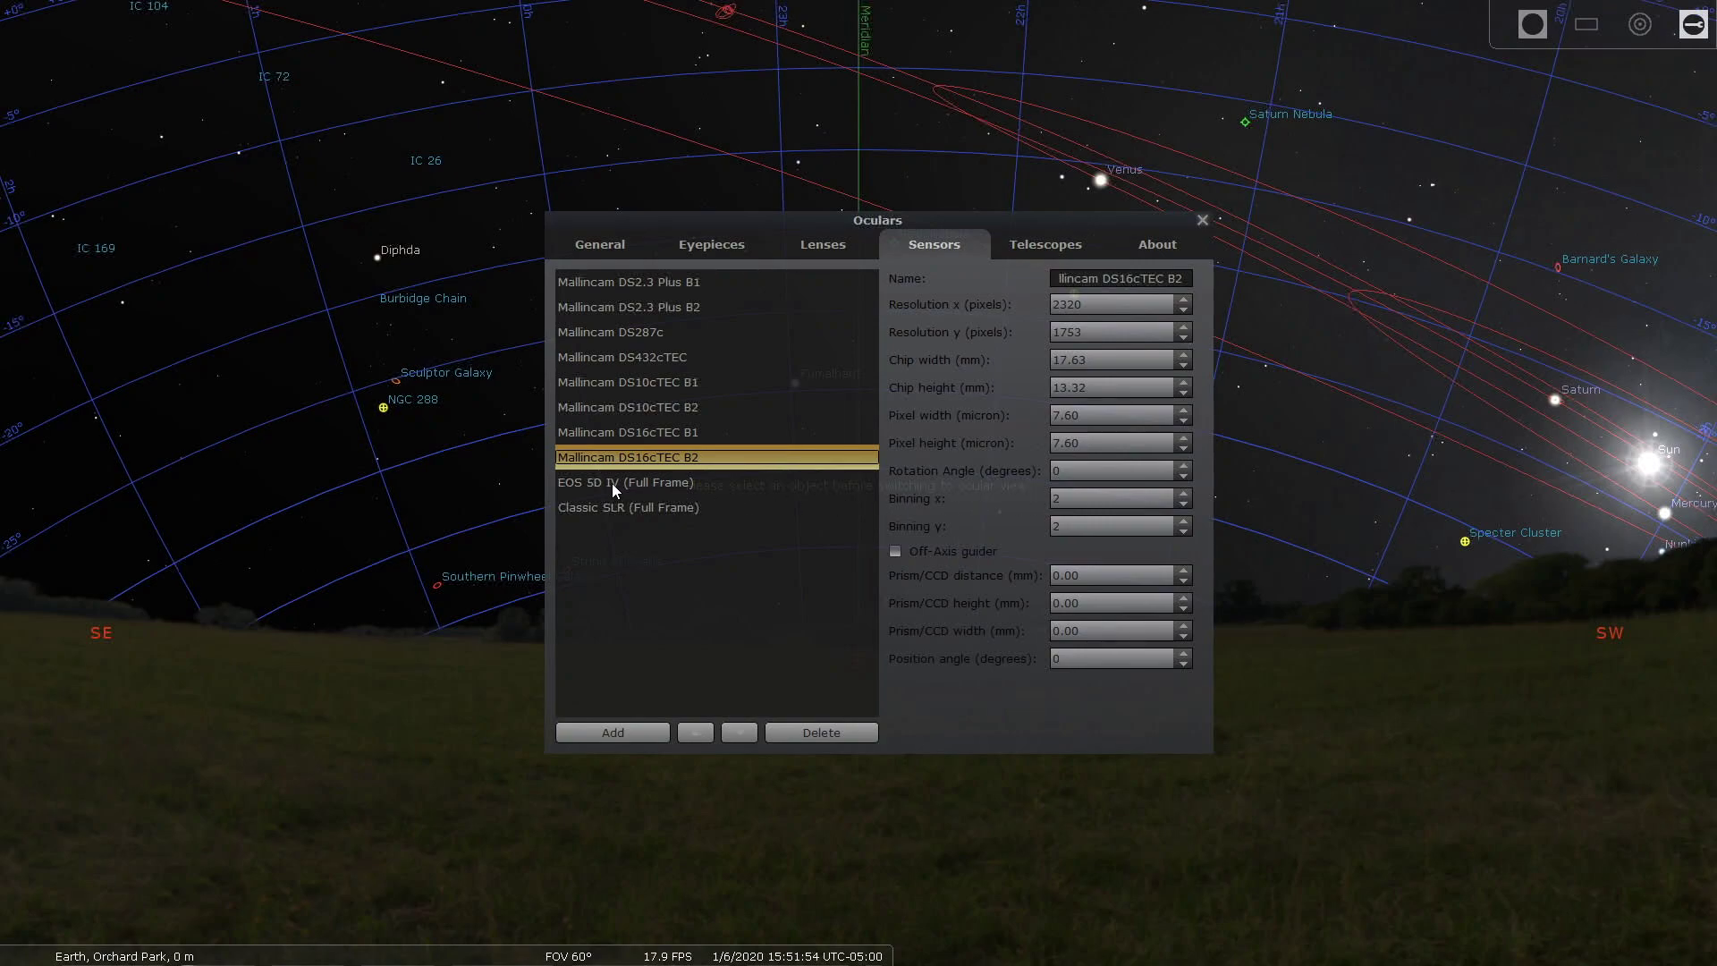
Step: Review the Oculars telescope entries for the Celestron RASA 8 f/2, Newtonian 8 f/5, C14 f/7 and C14 f/11, and close the settings
click(1060, 251)
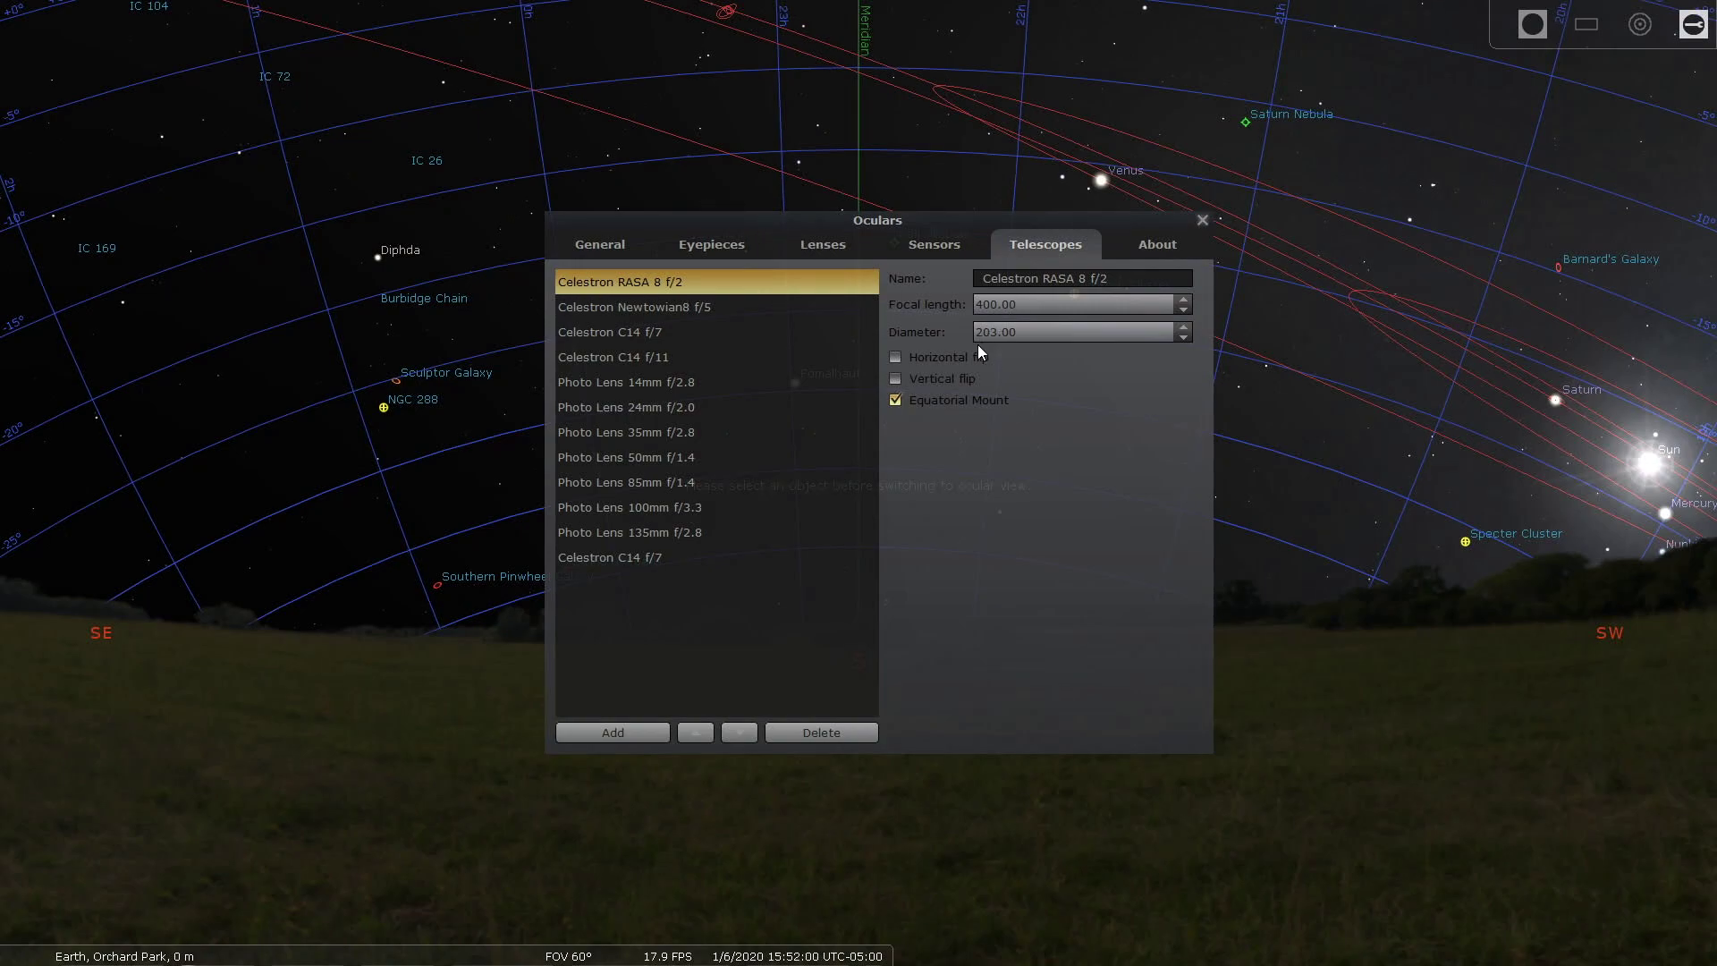
click(617, 309)
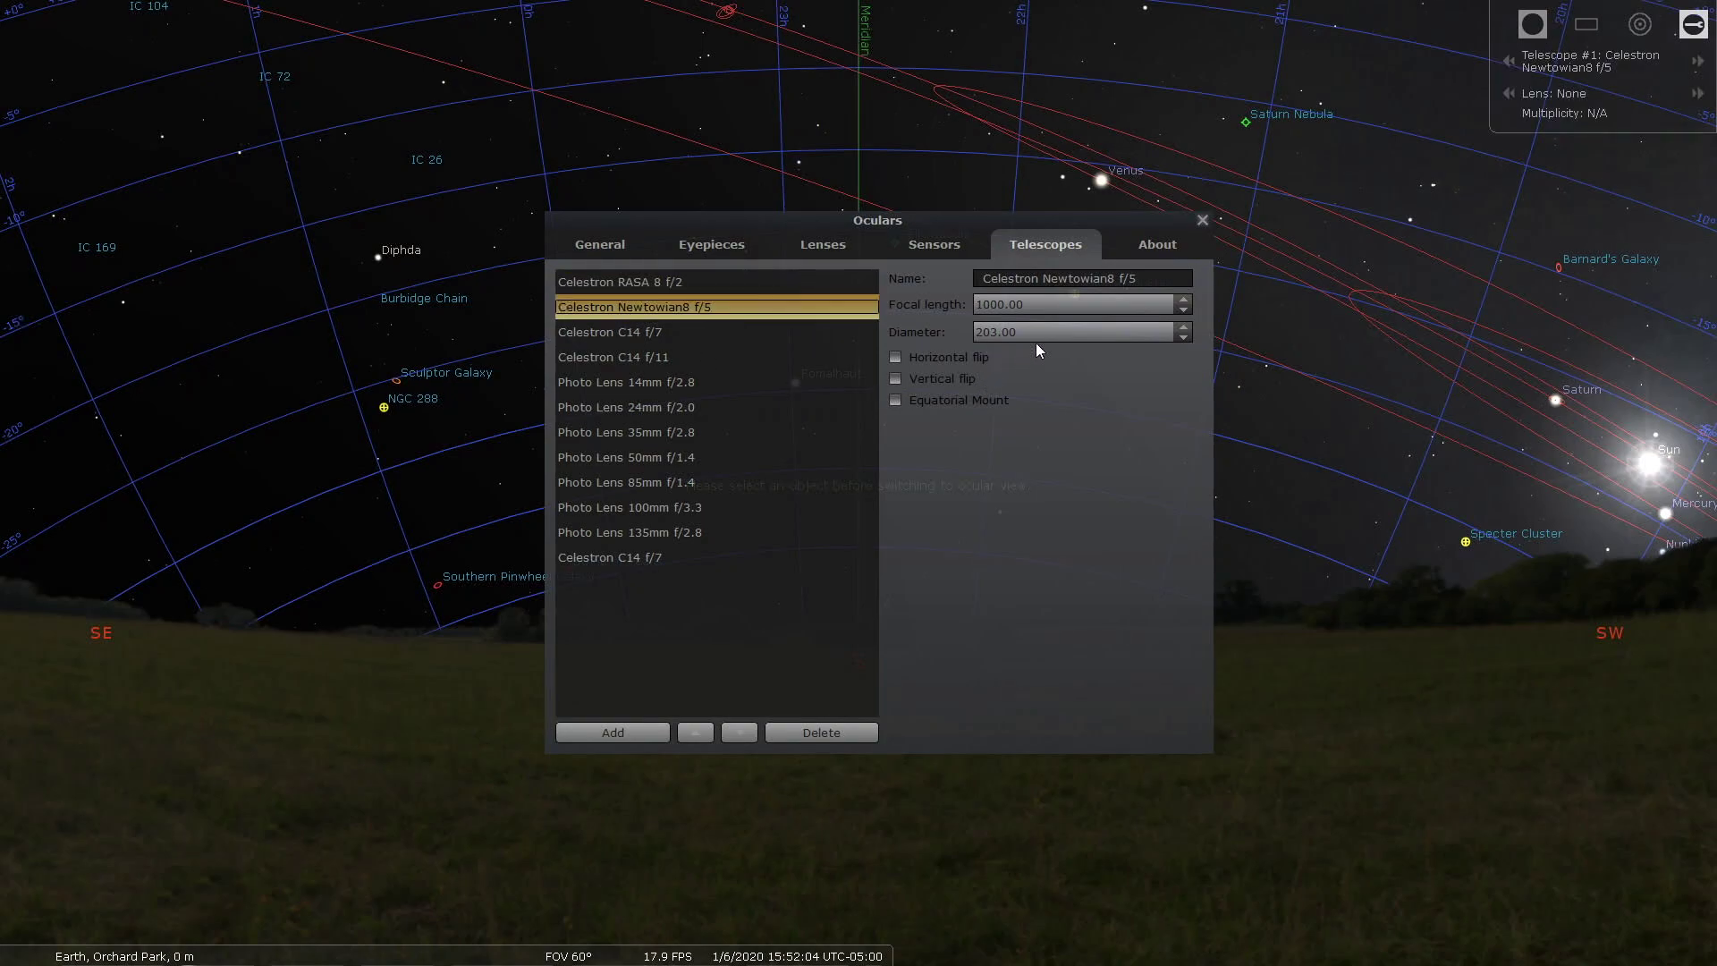
click(629, 333)
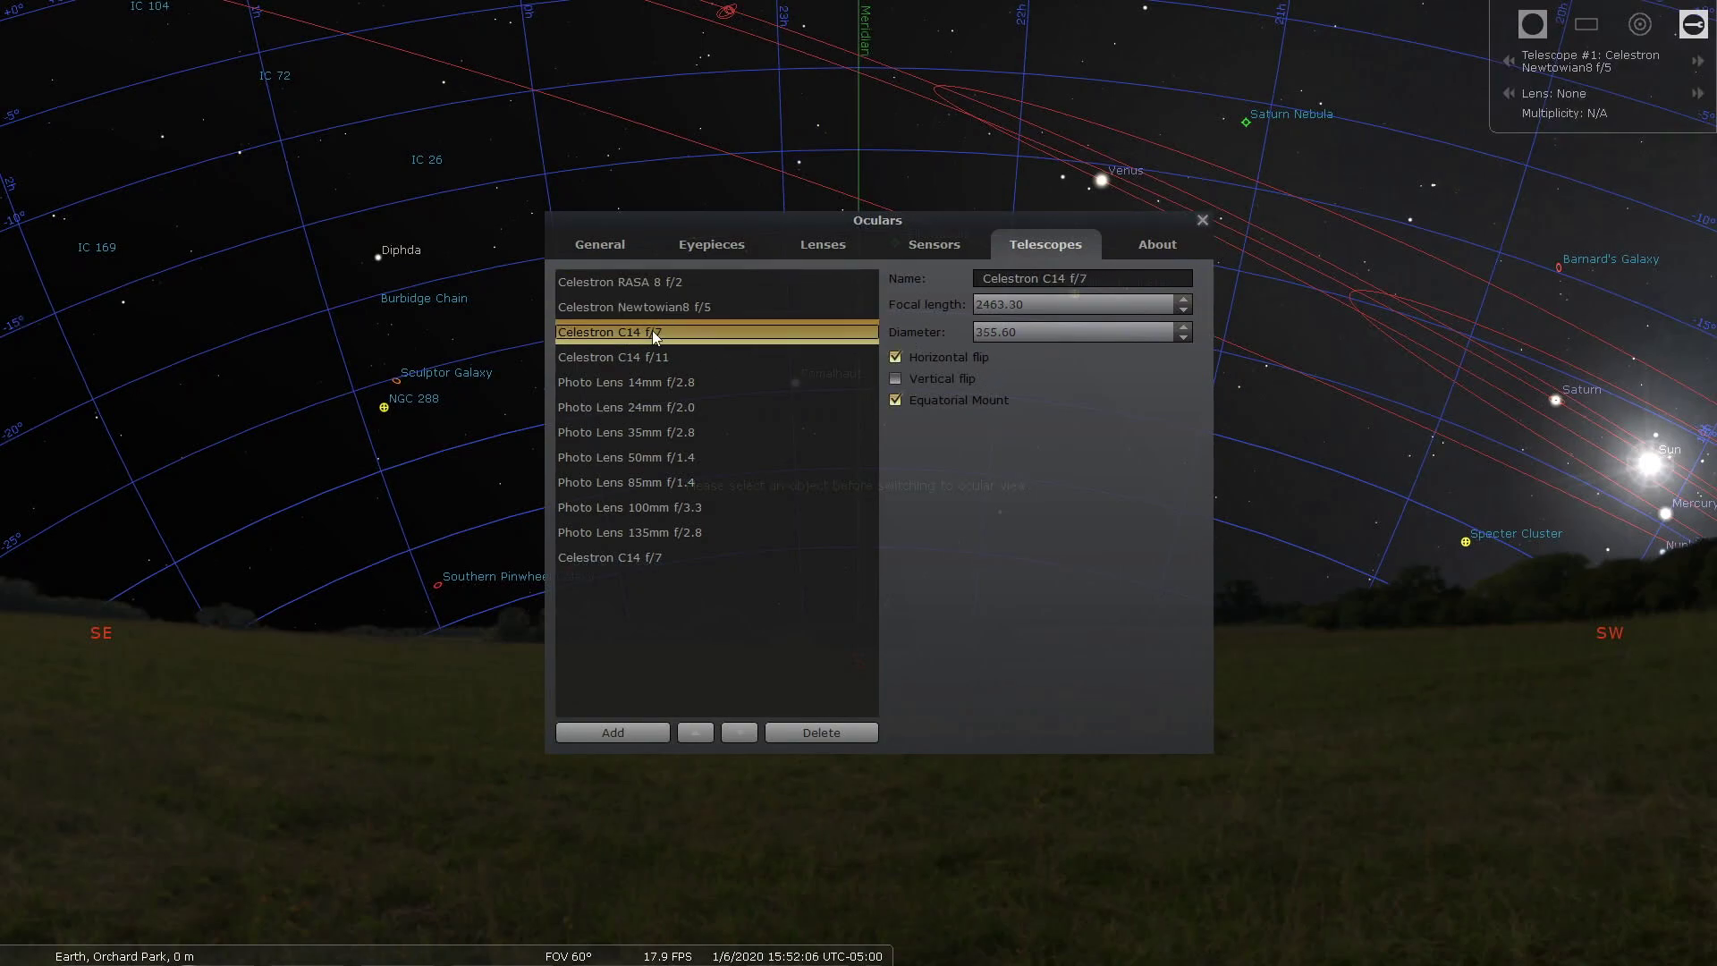
click(988, 295)
click(637, 358)
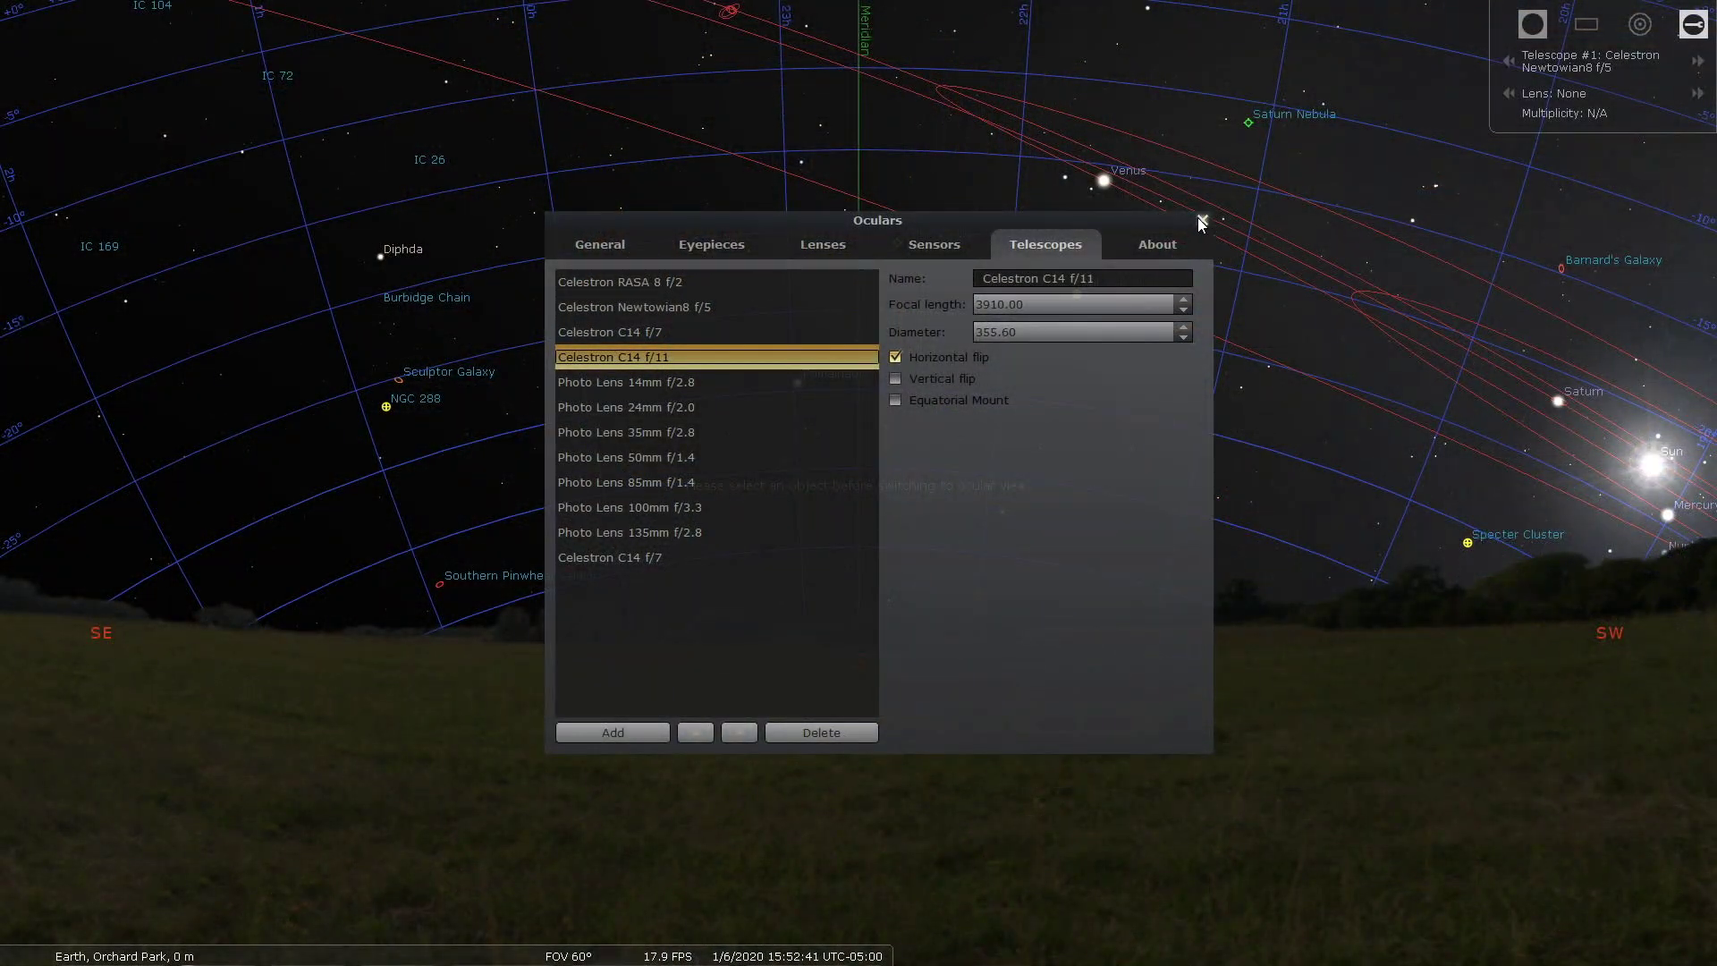
click(1202, 219)
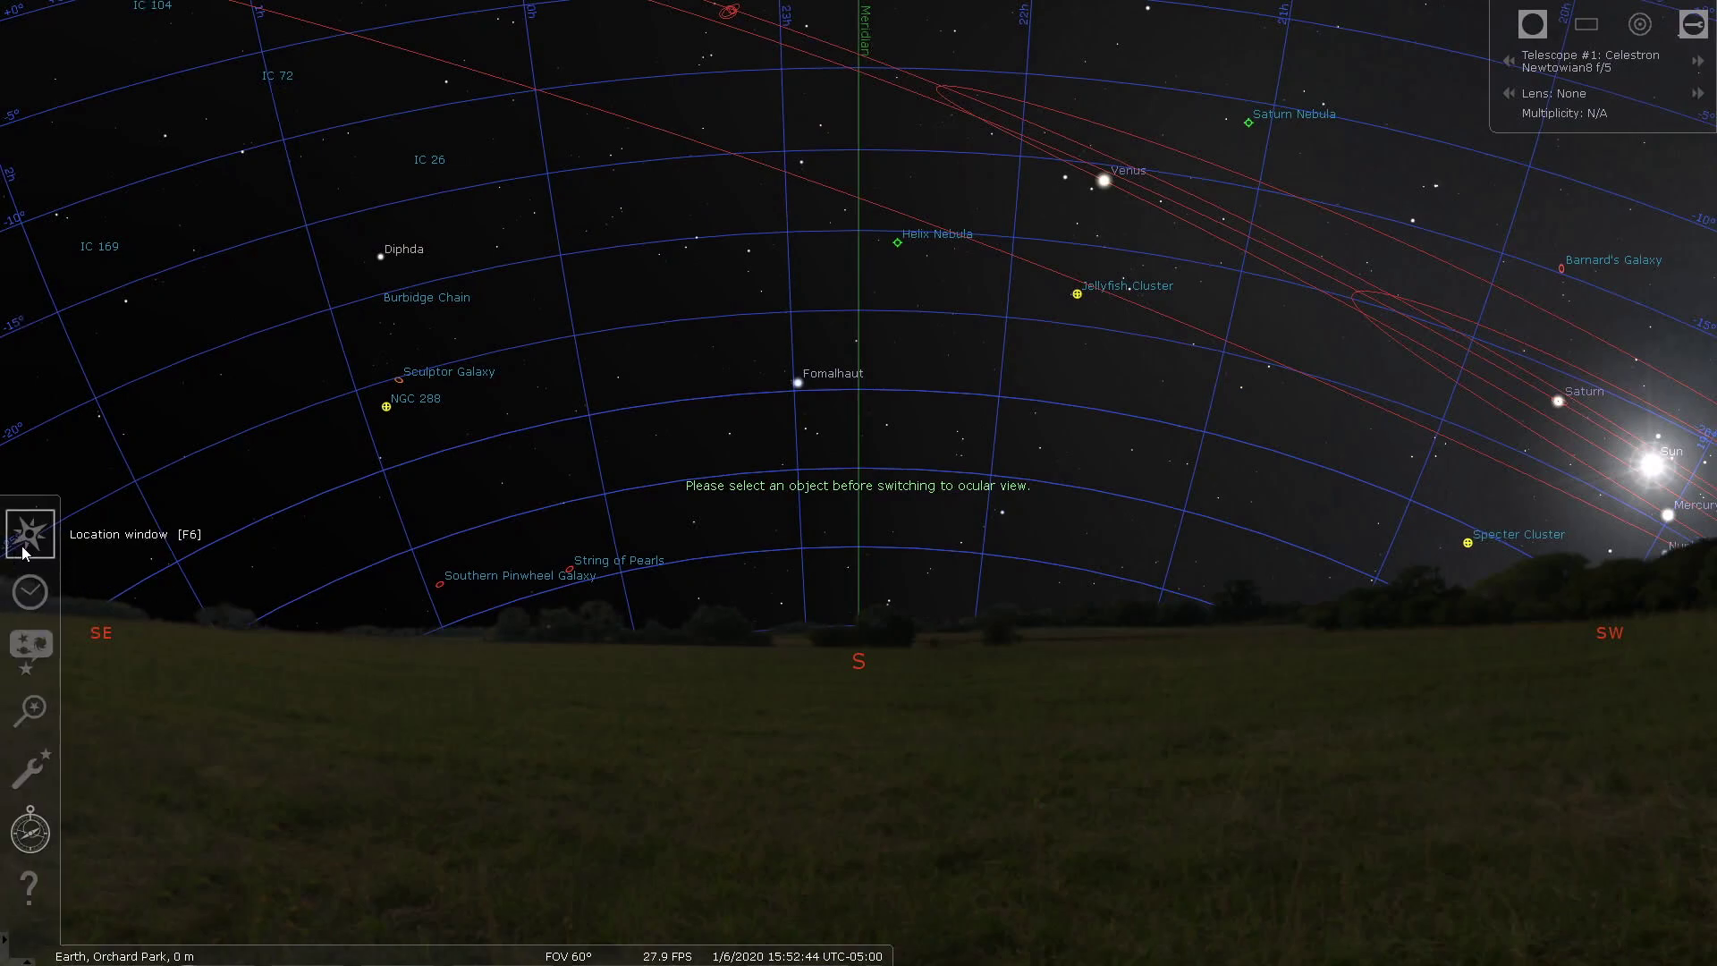
Step: Check the current observing location's coordinates, city and time zone, and close the location settings
click(29, 534)
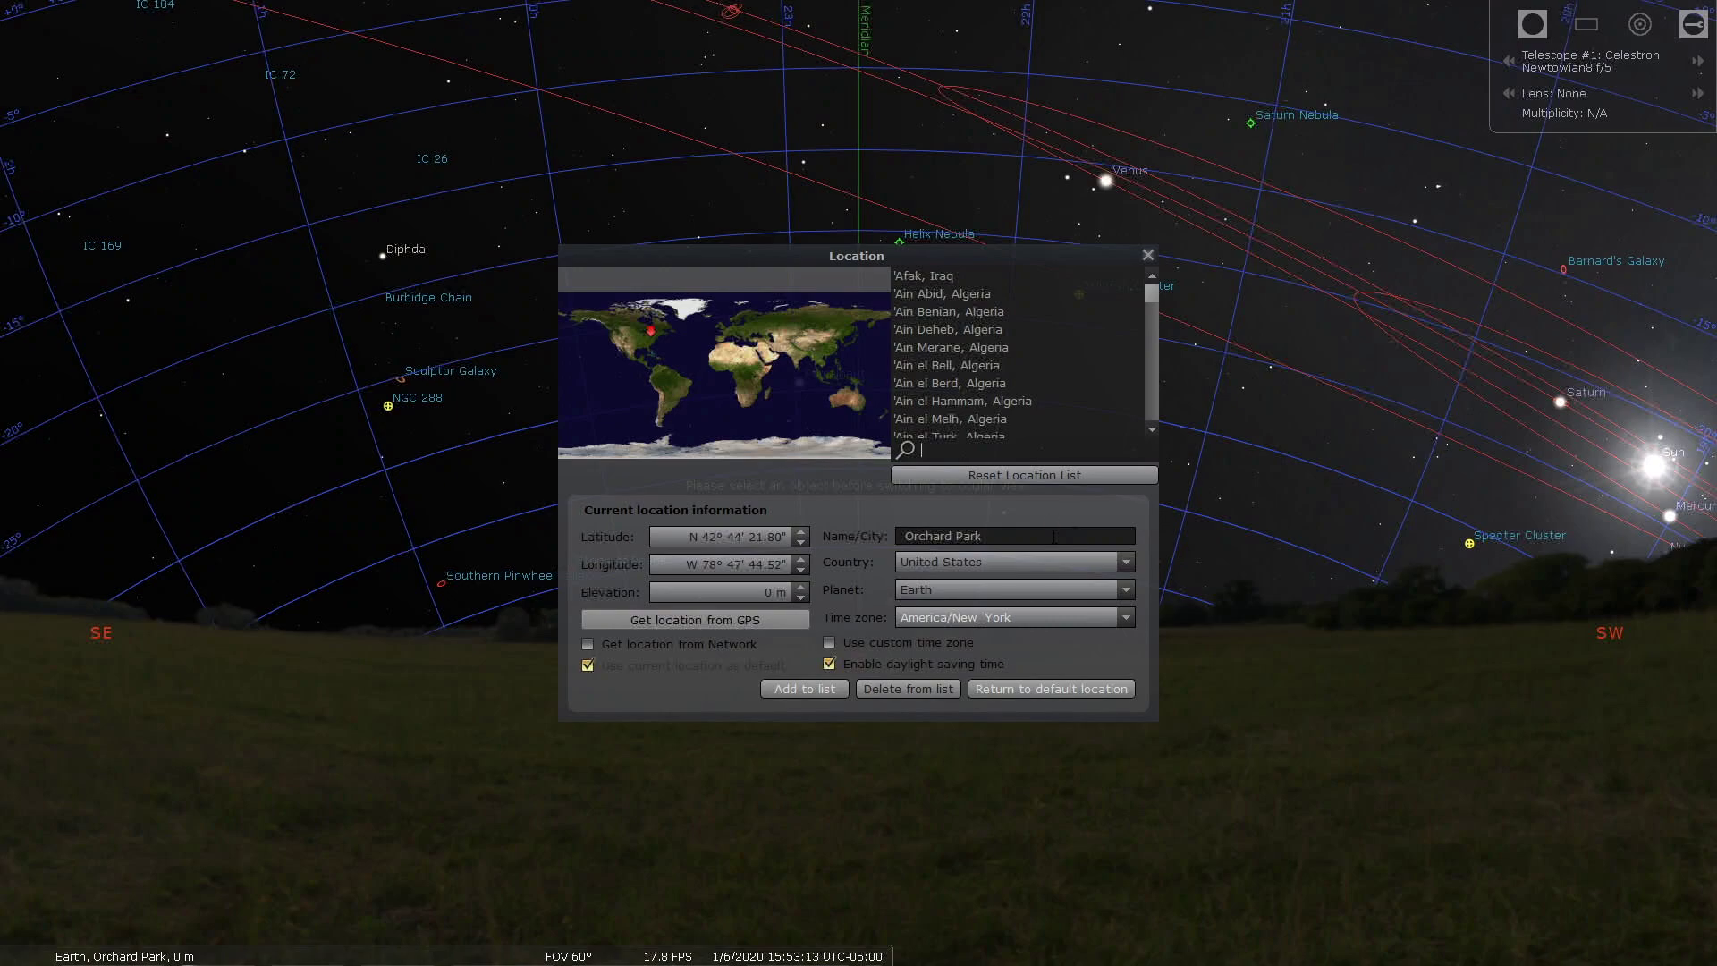
click(1147, 256)
Step: Examine the View settings for the sky, solar system objects and deep-sky object catalogs
mouse_move(26, 760)
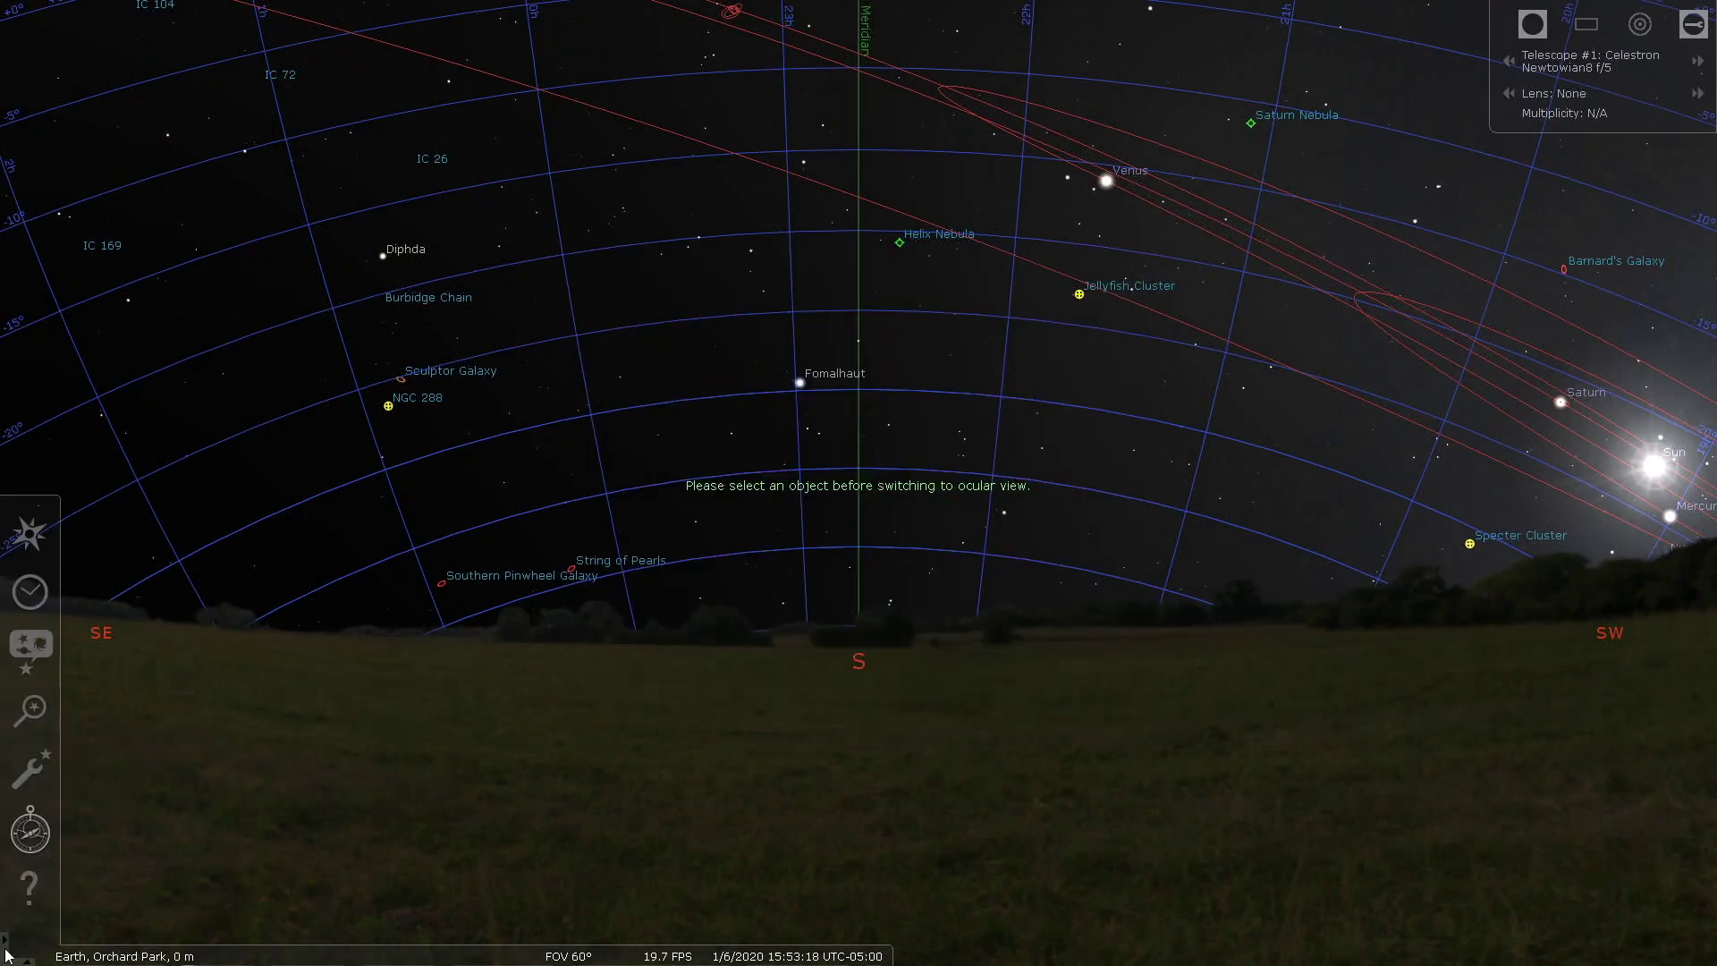
click(29, 651)
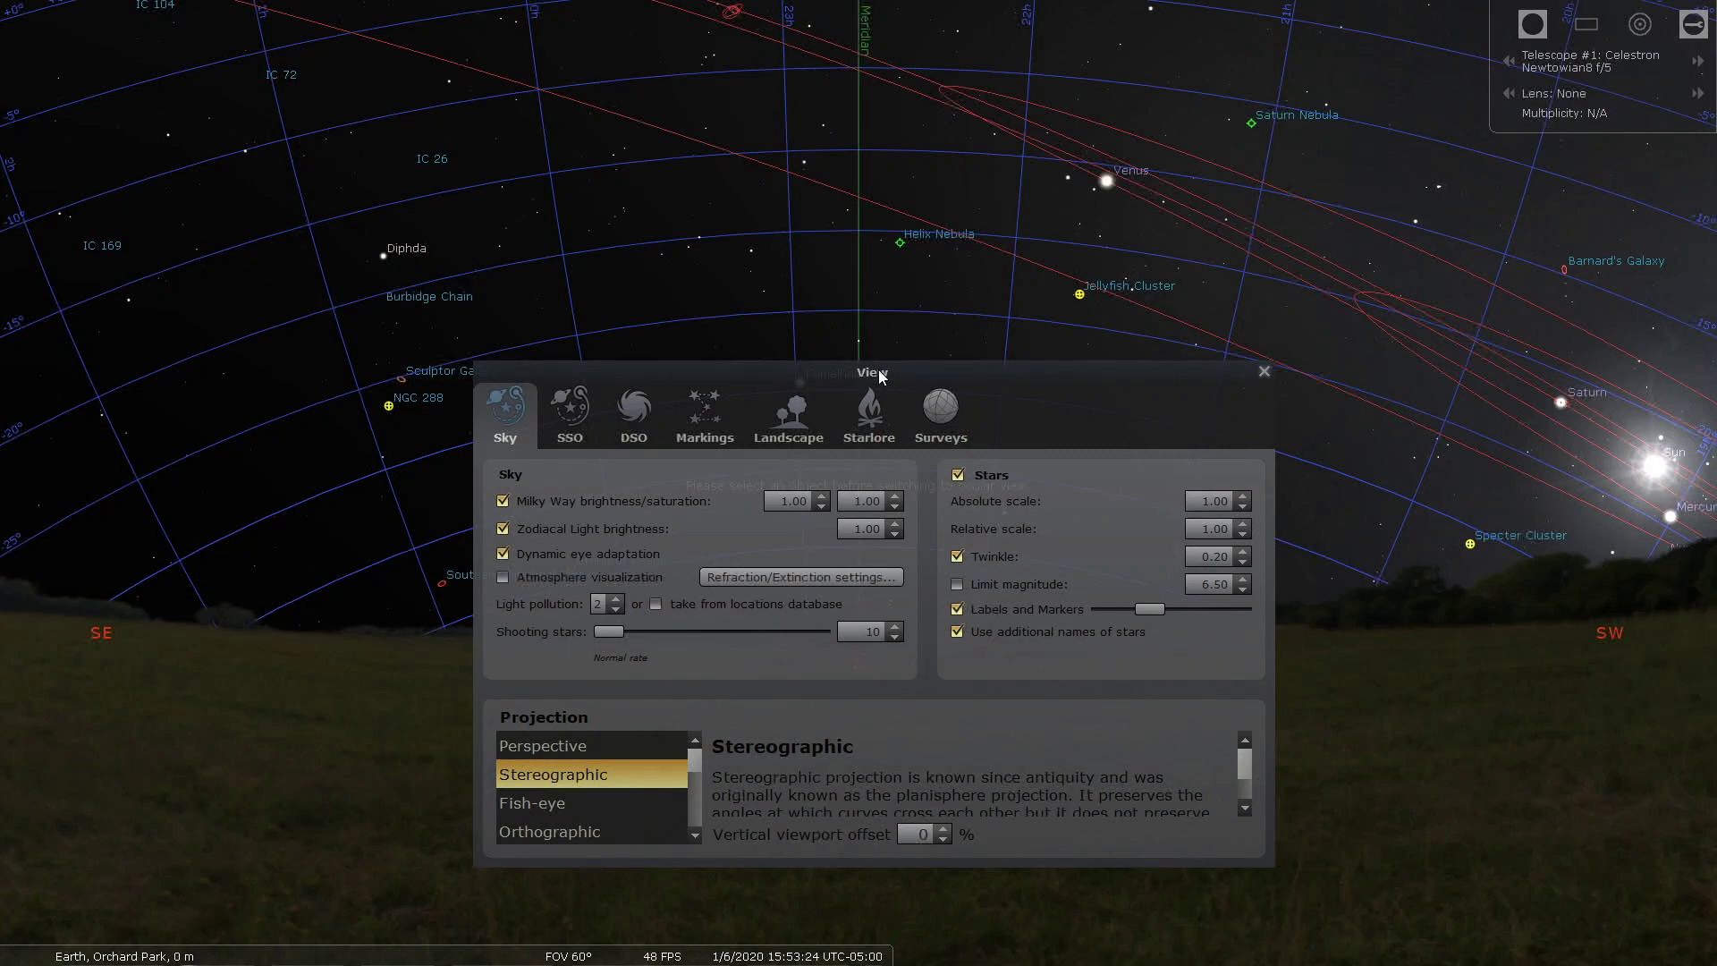
drag(878, 368, 849, 221)
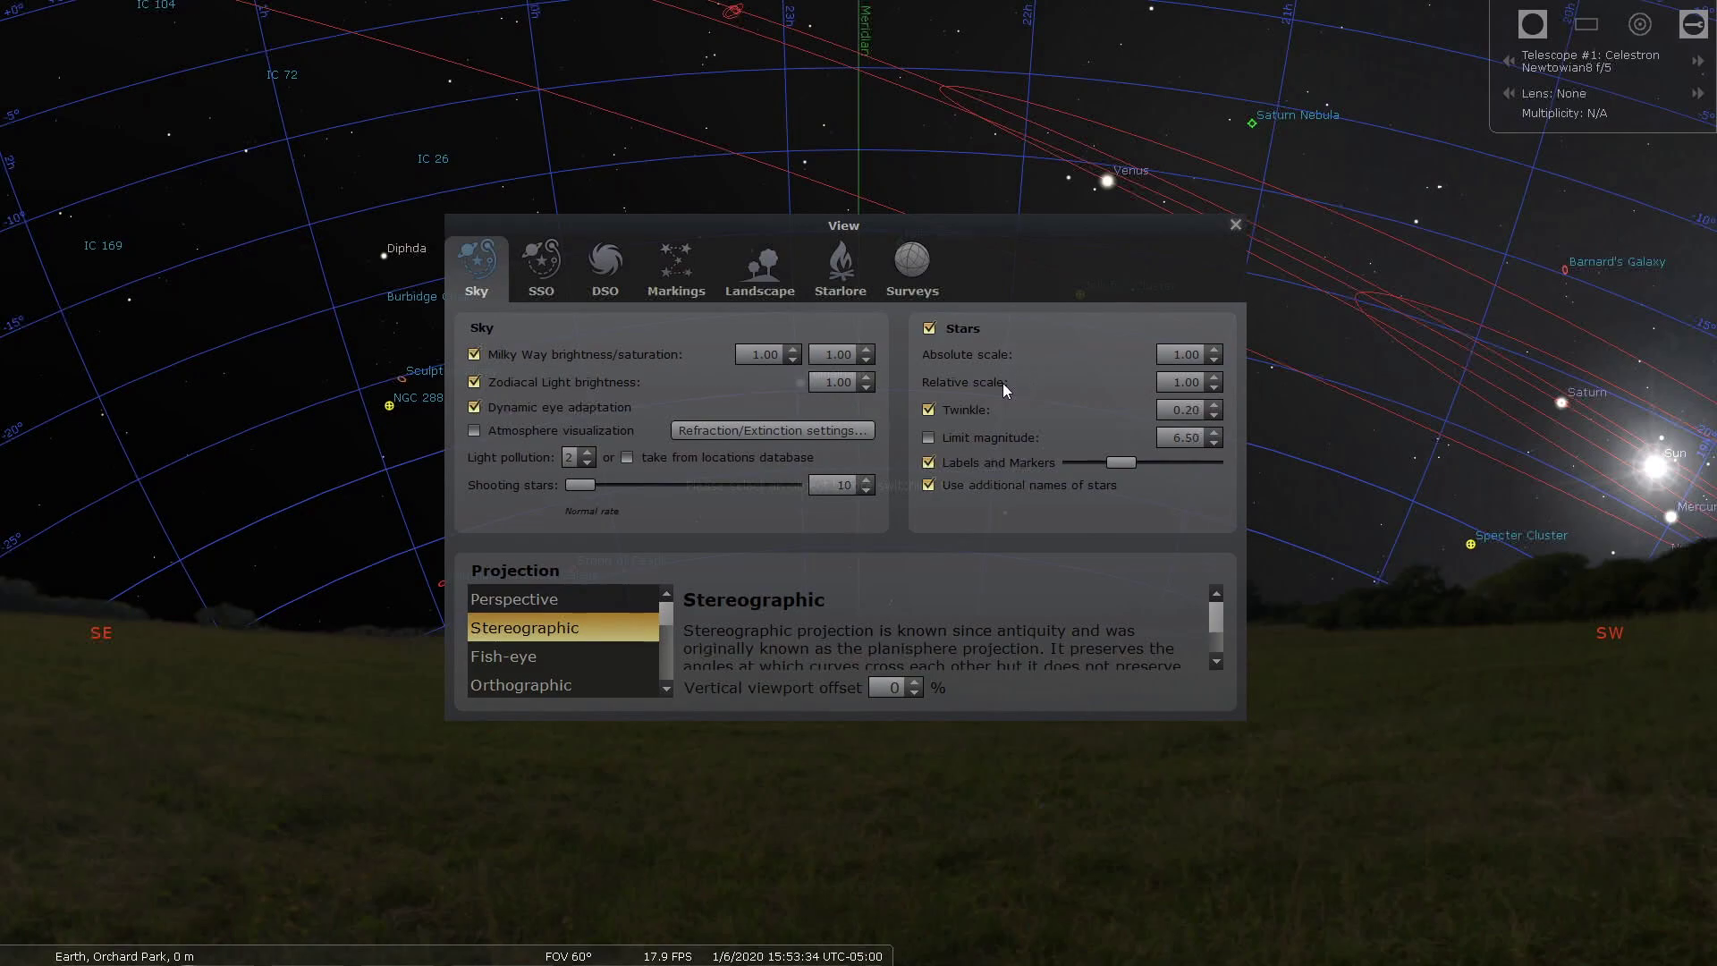
click(550, 273)
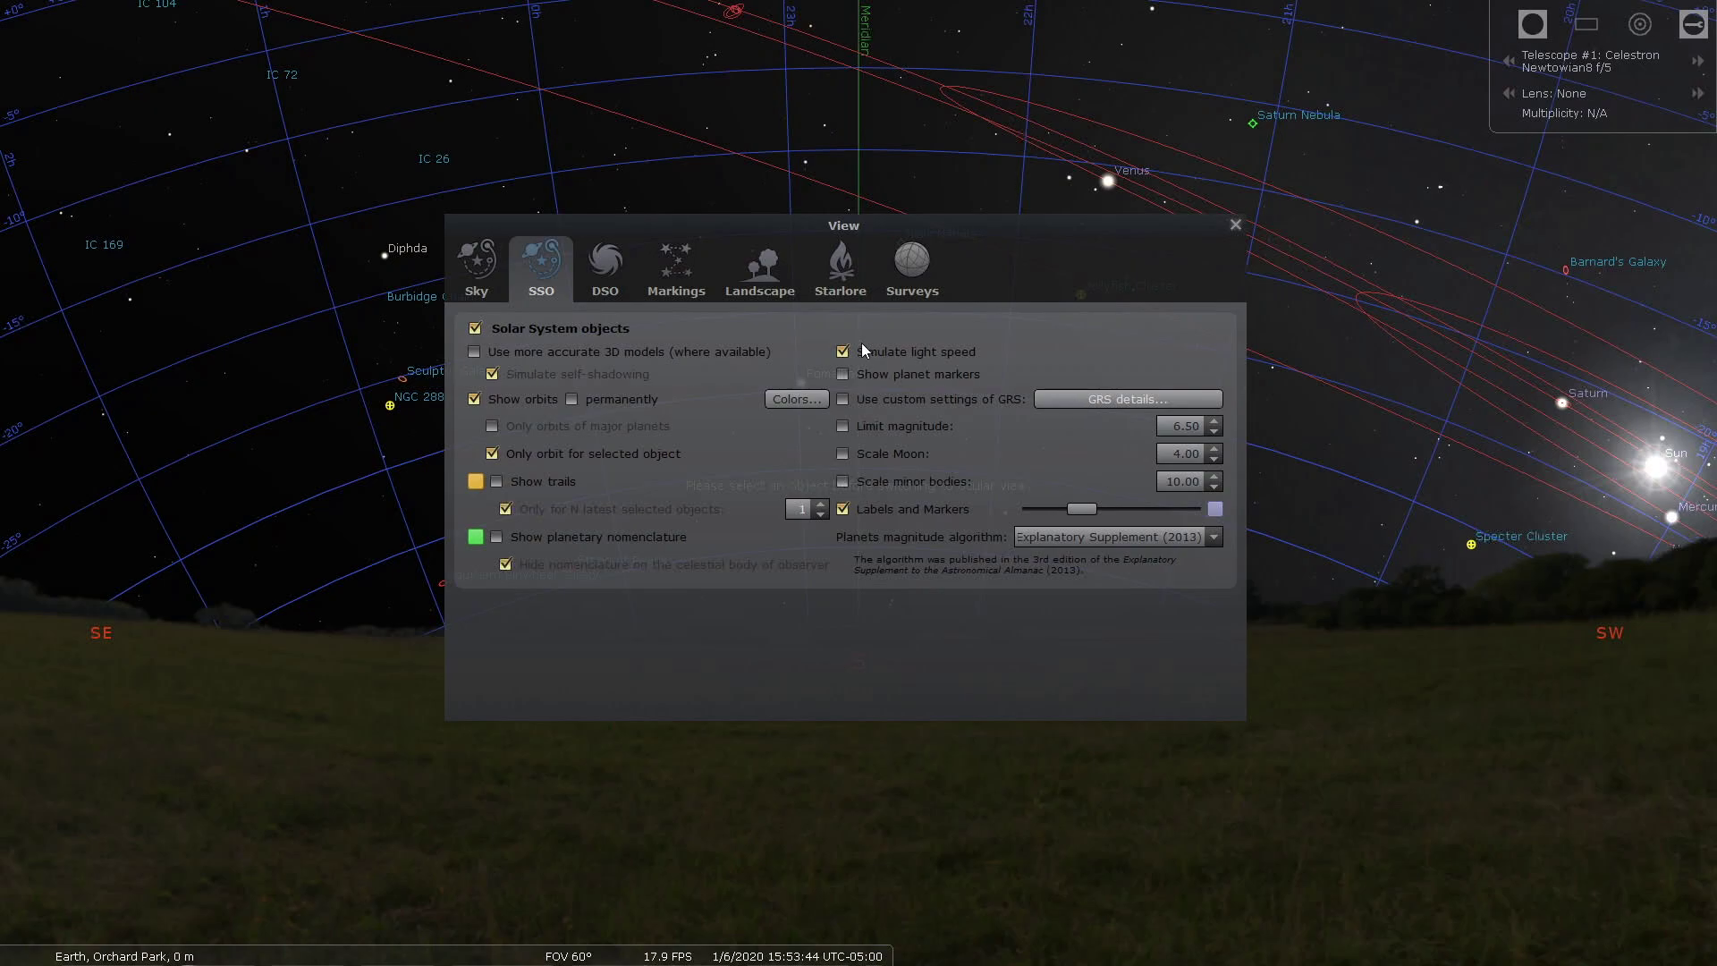
click(605, 260)
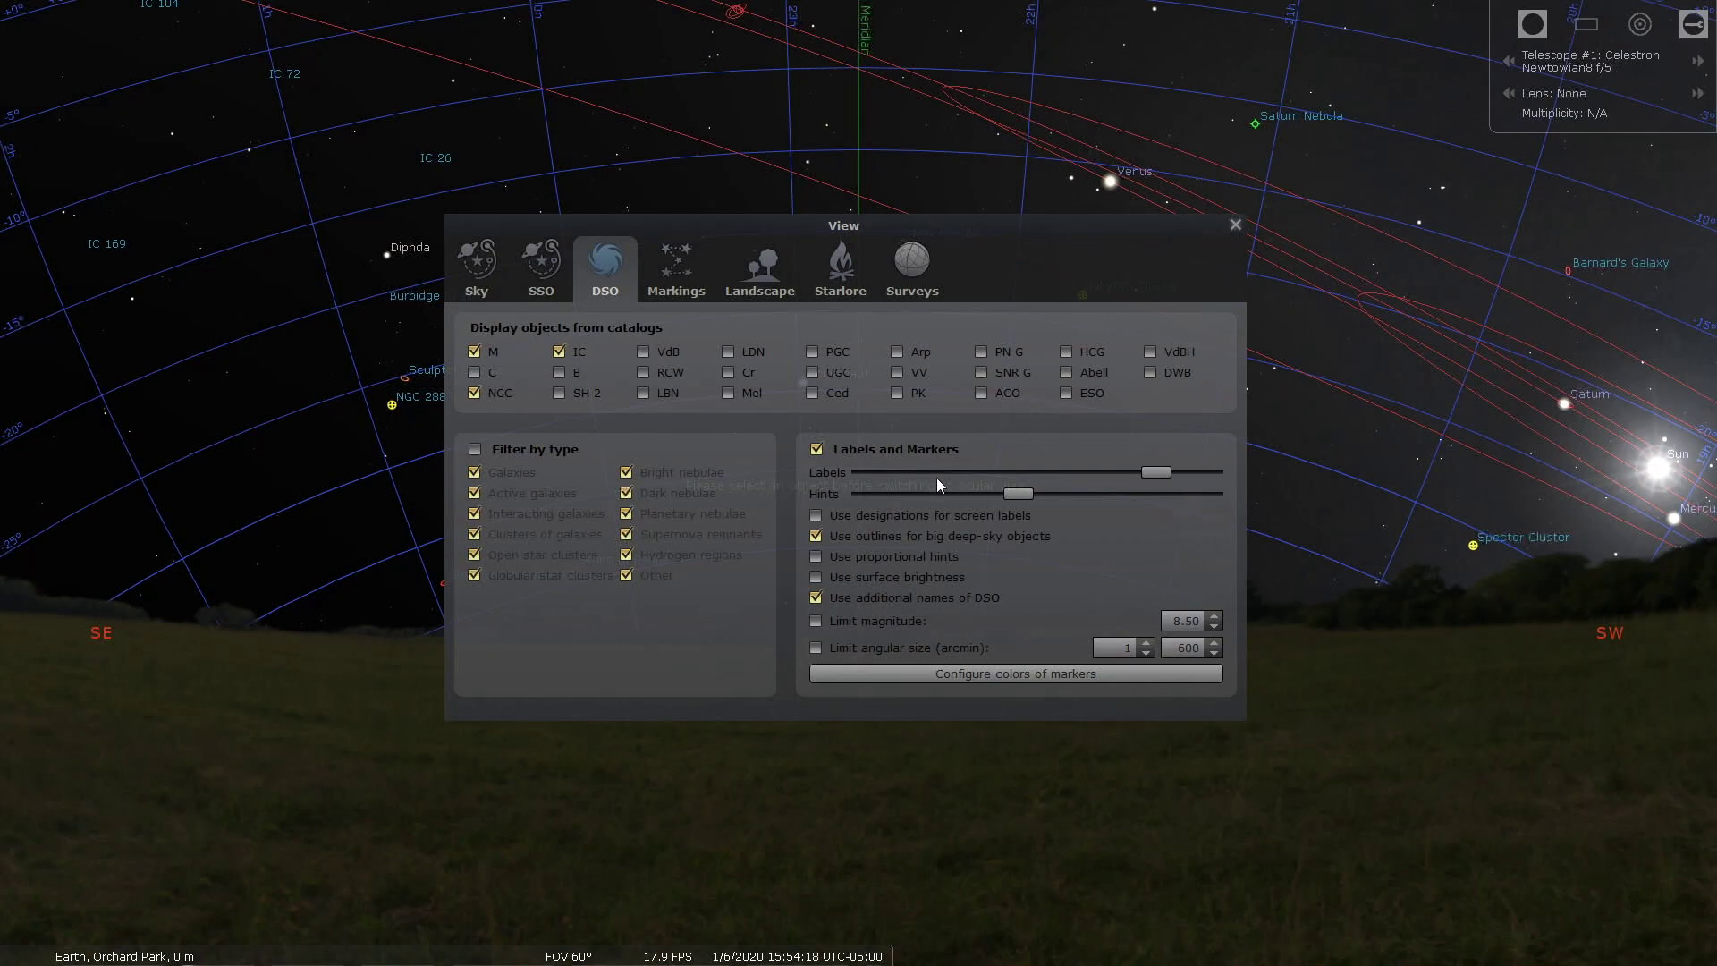
Step: Enable the meridian line in the celestial sphere markings
click(680, 258)
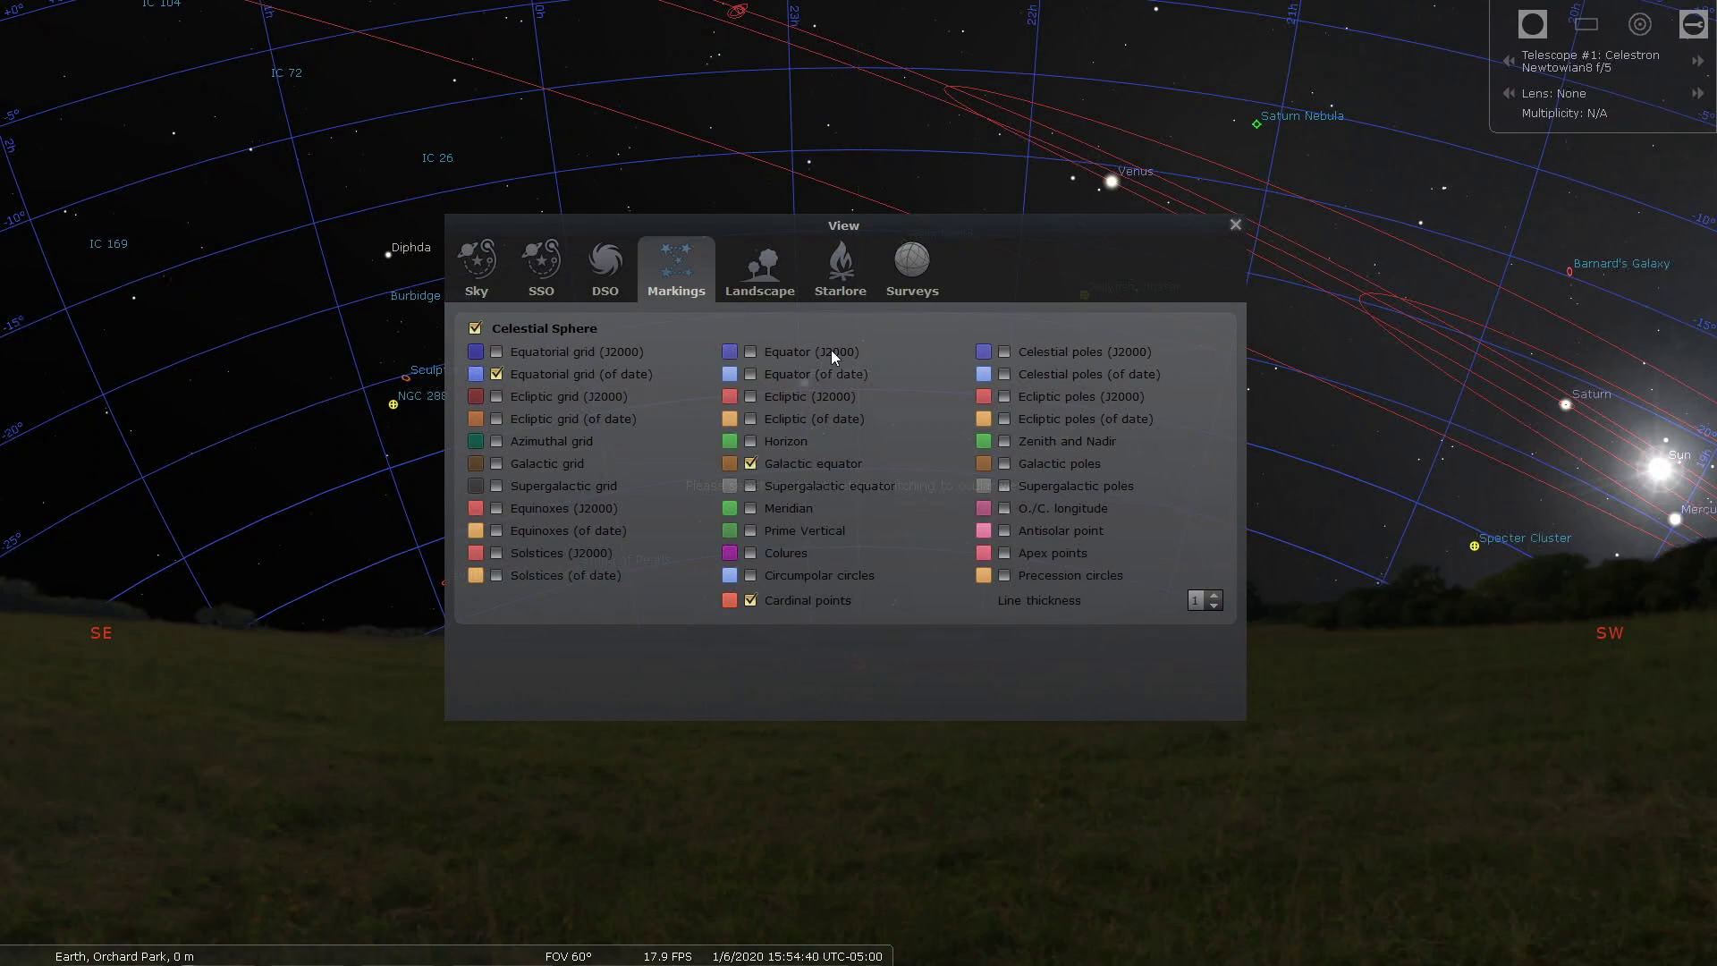
click(751, 509)
Step: Turn the sky view toward the southwest and toggle the galactic equator line off and back on to identify it
drag(1490, 422, 984, 720)
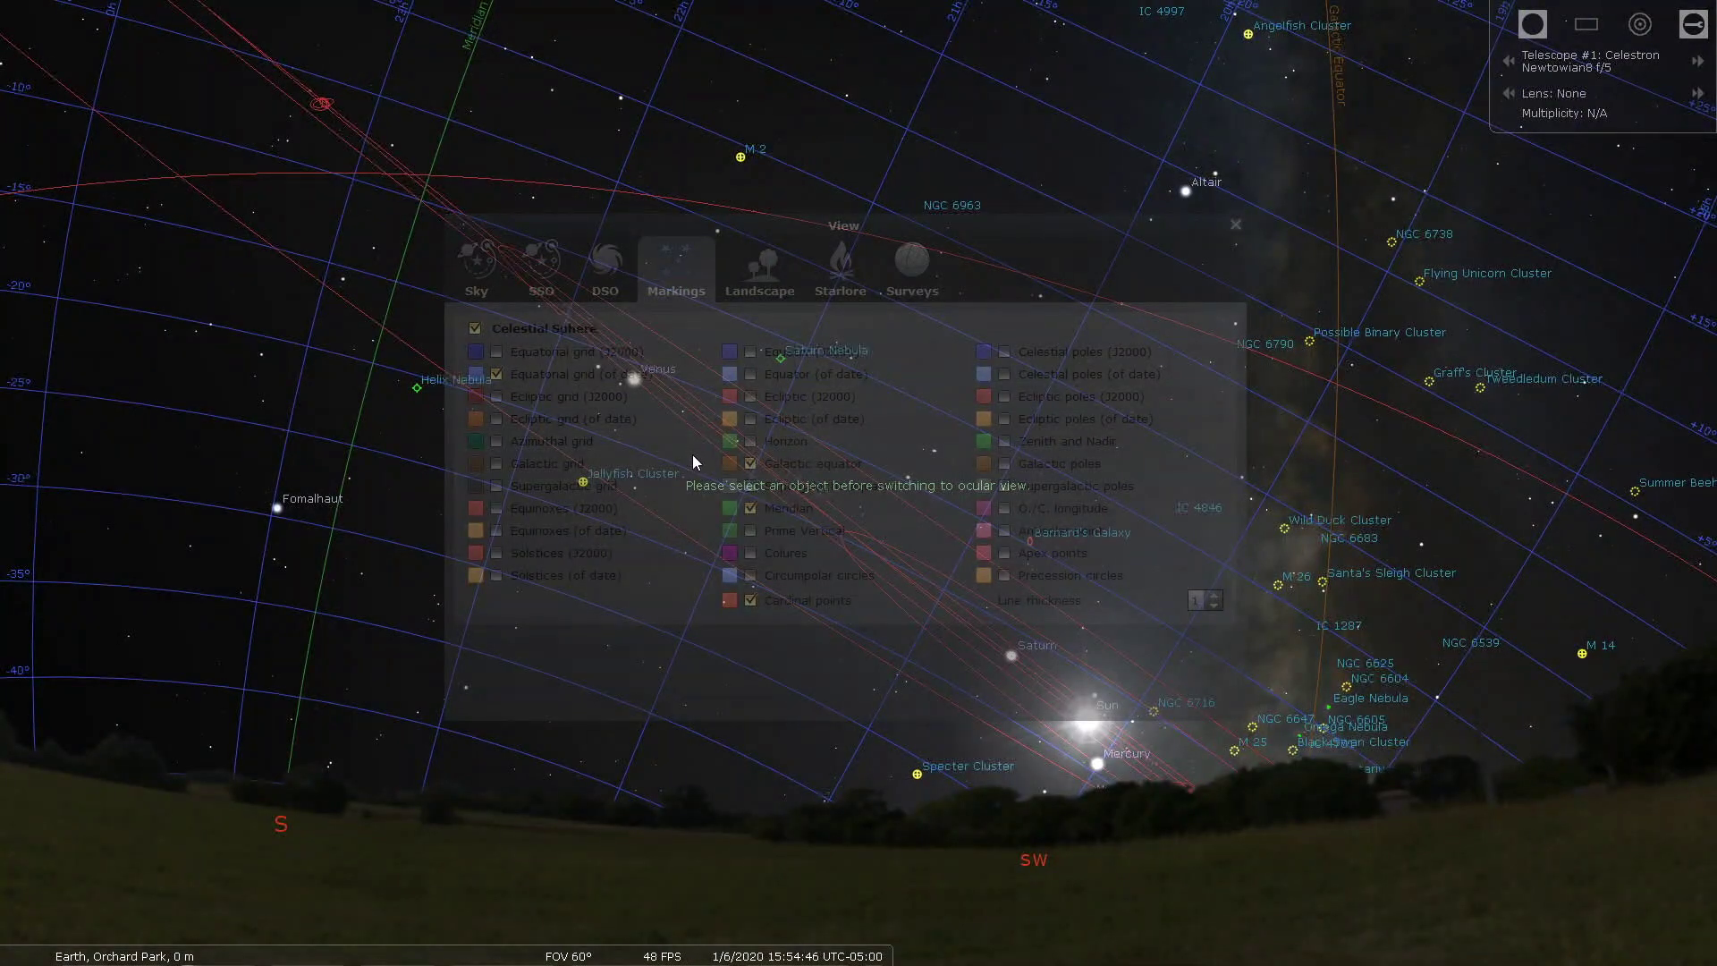
click(1004, 227)
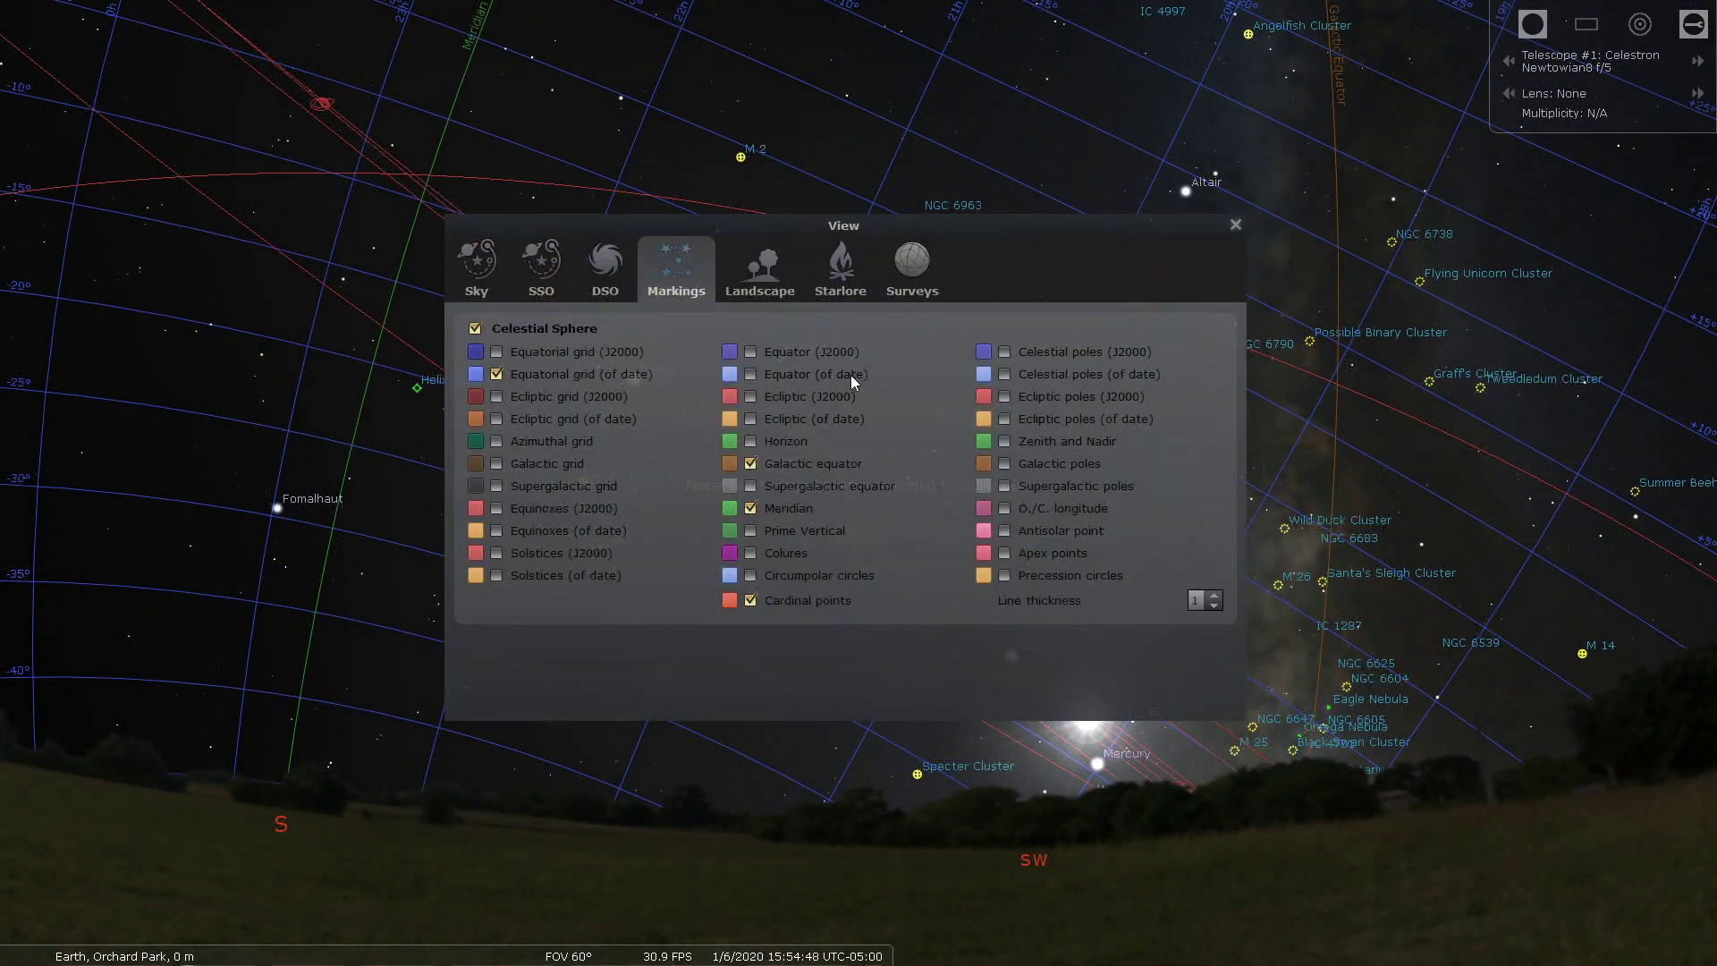
click(784, 462)
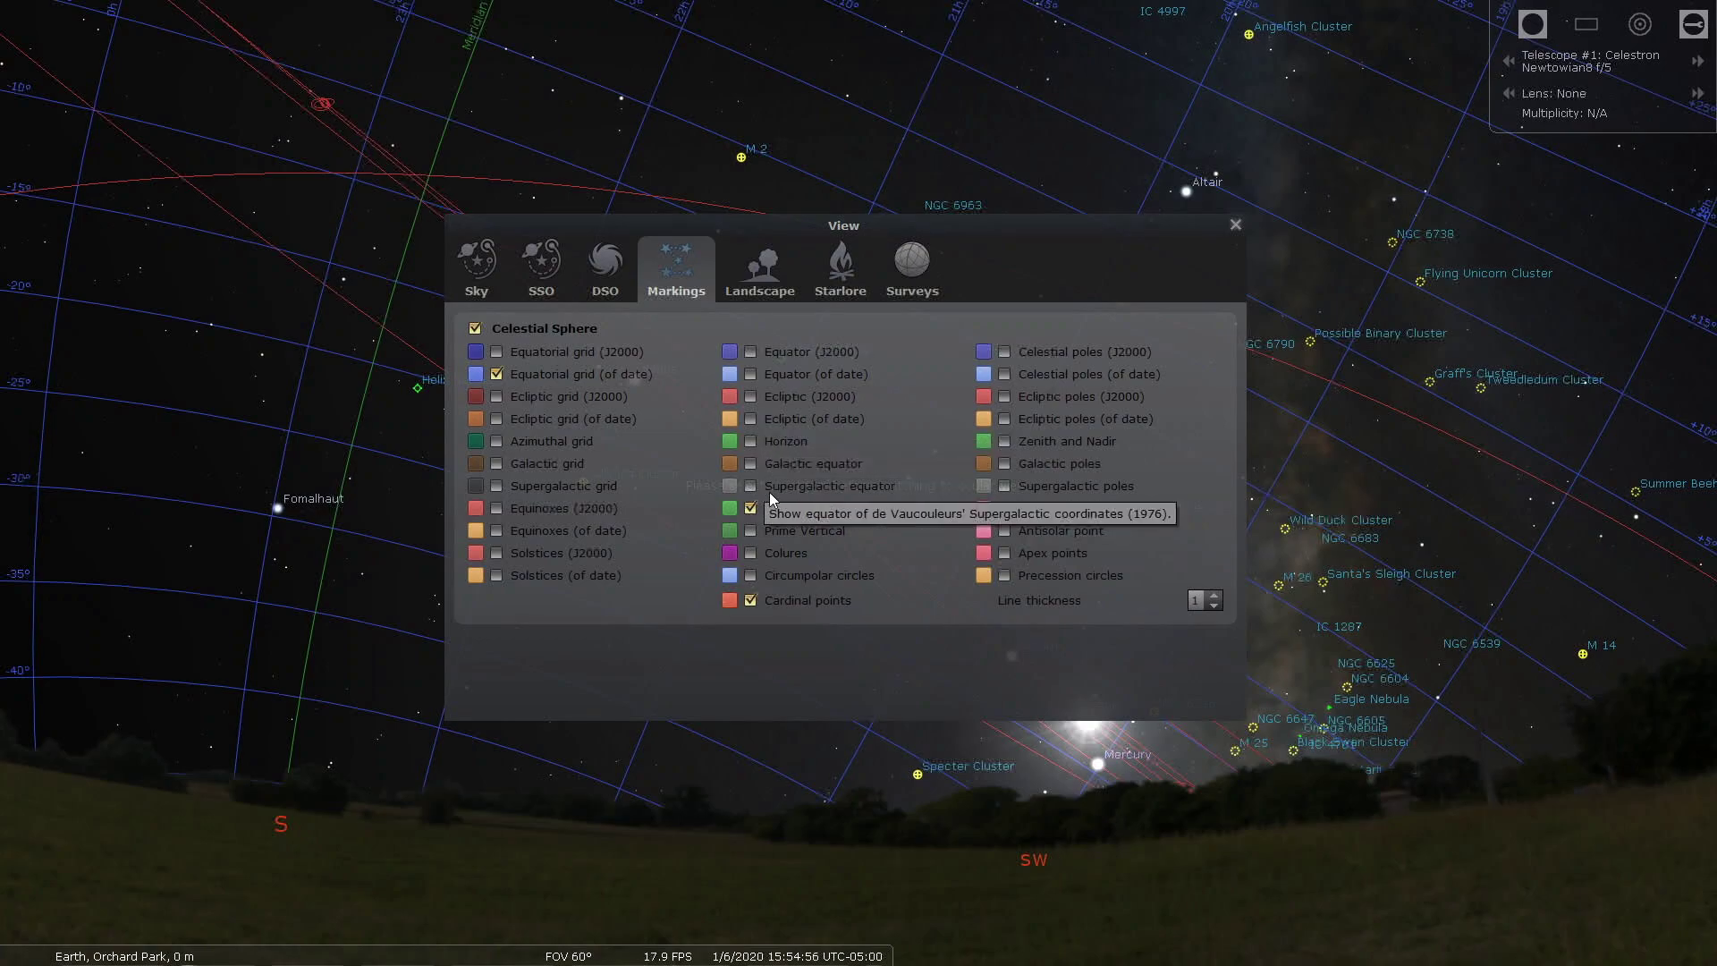
click(780, 458)
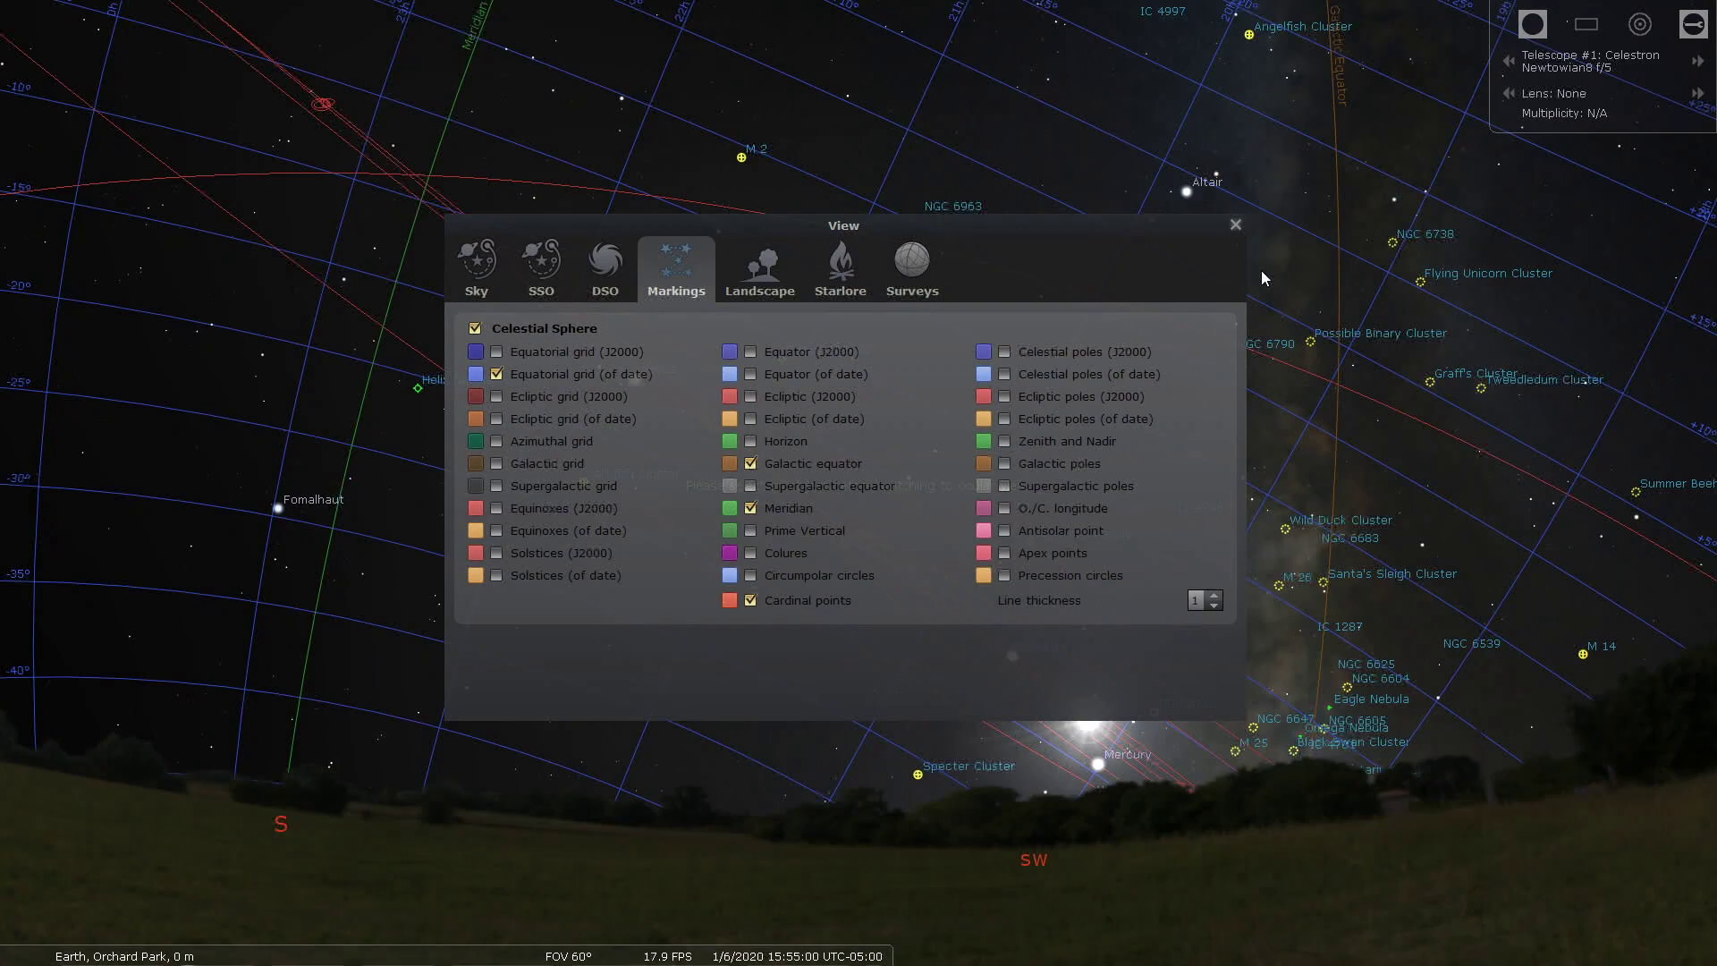
Step: Look through the View settings for landscapes, starlore and deep-sky surveys, and close the window
click(756, 273)
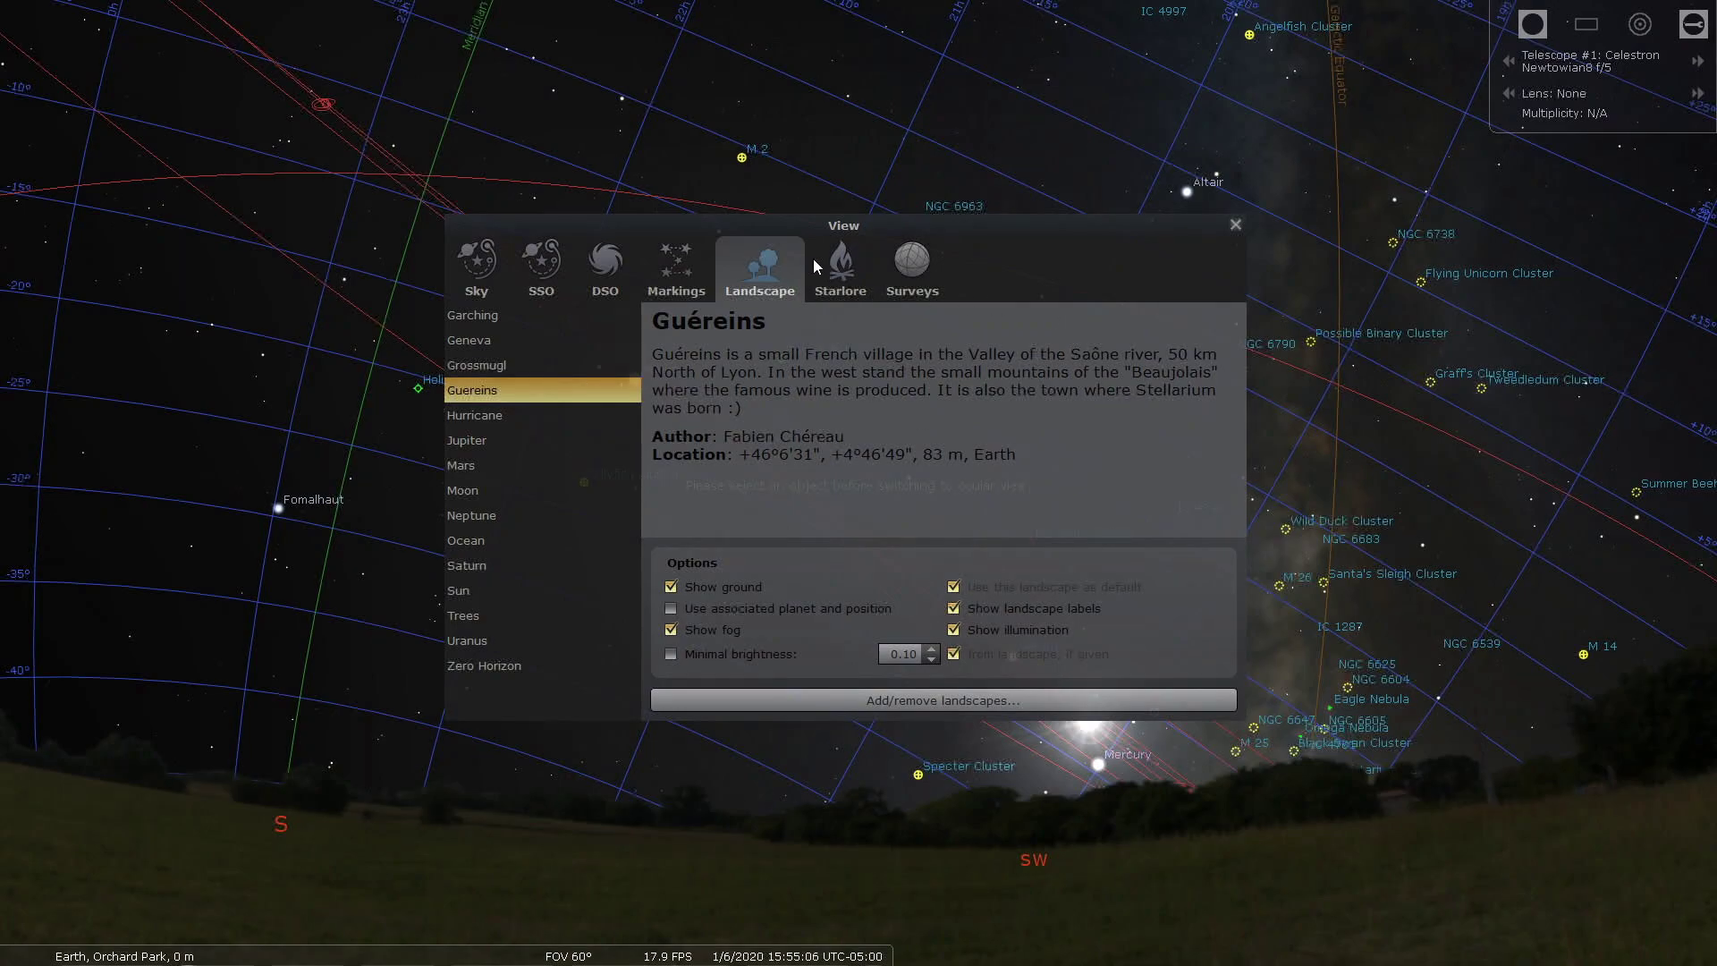
click(841, 266)
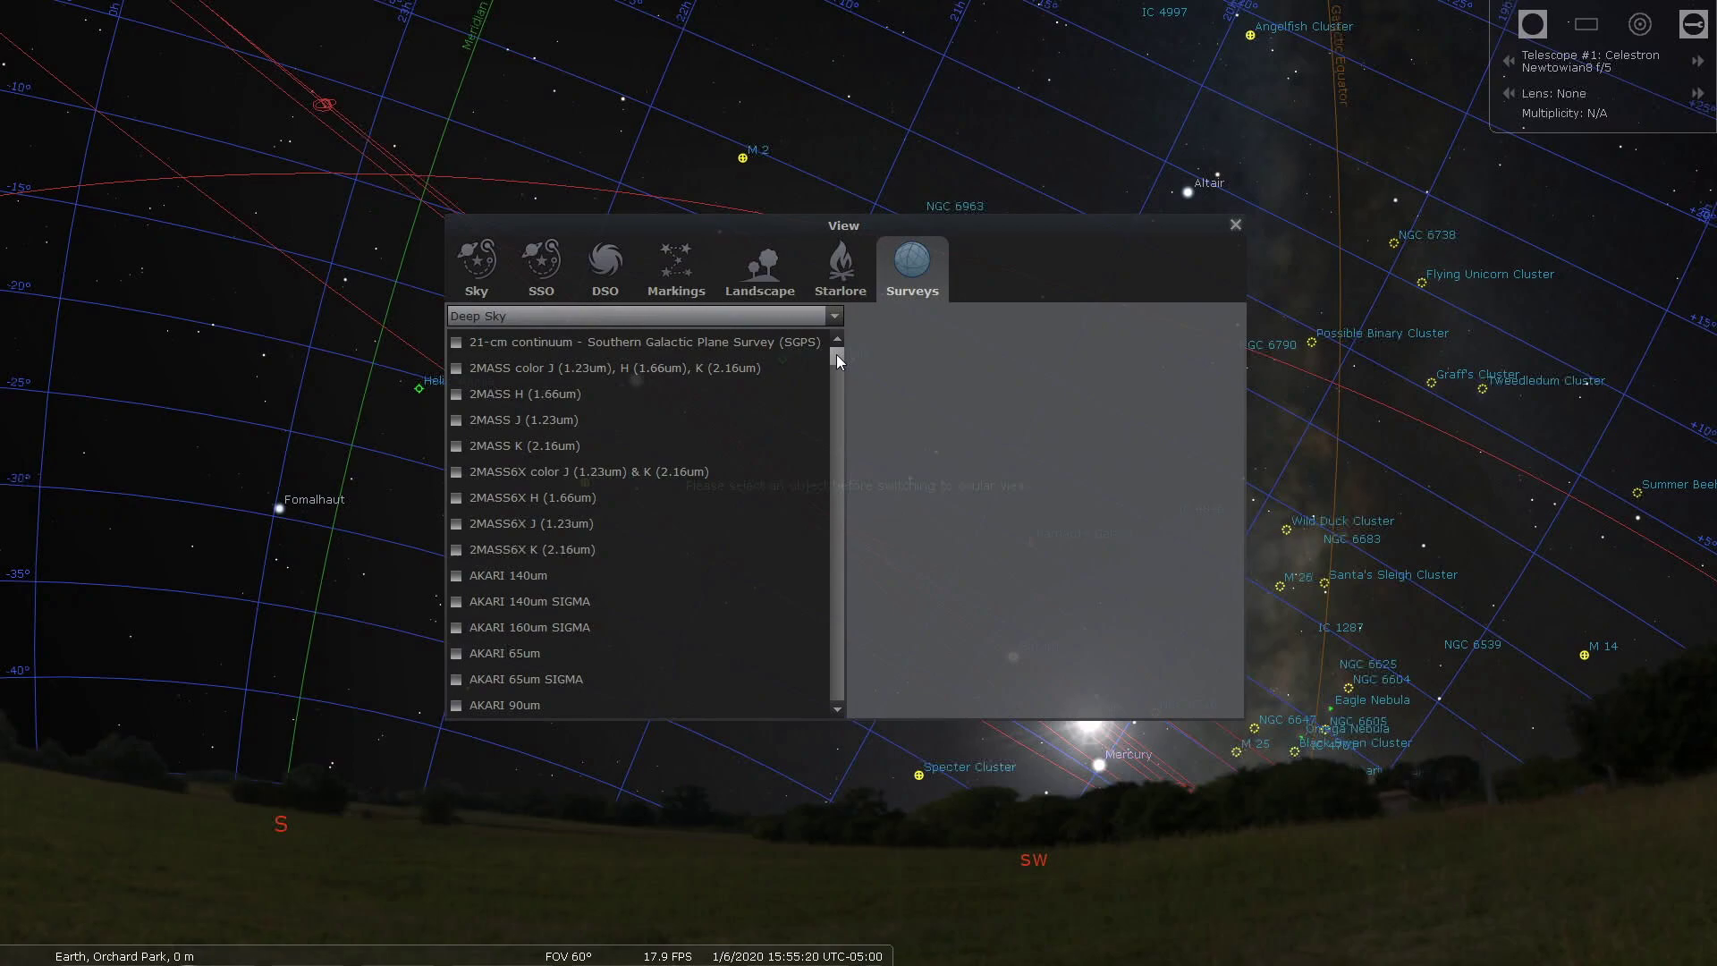
drag(837, 356, 849, 308)
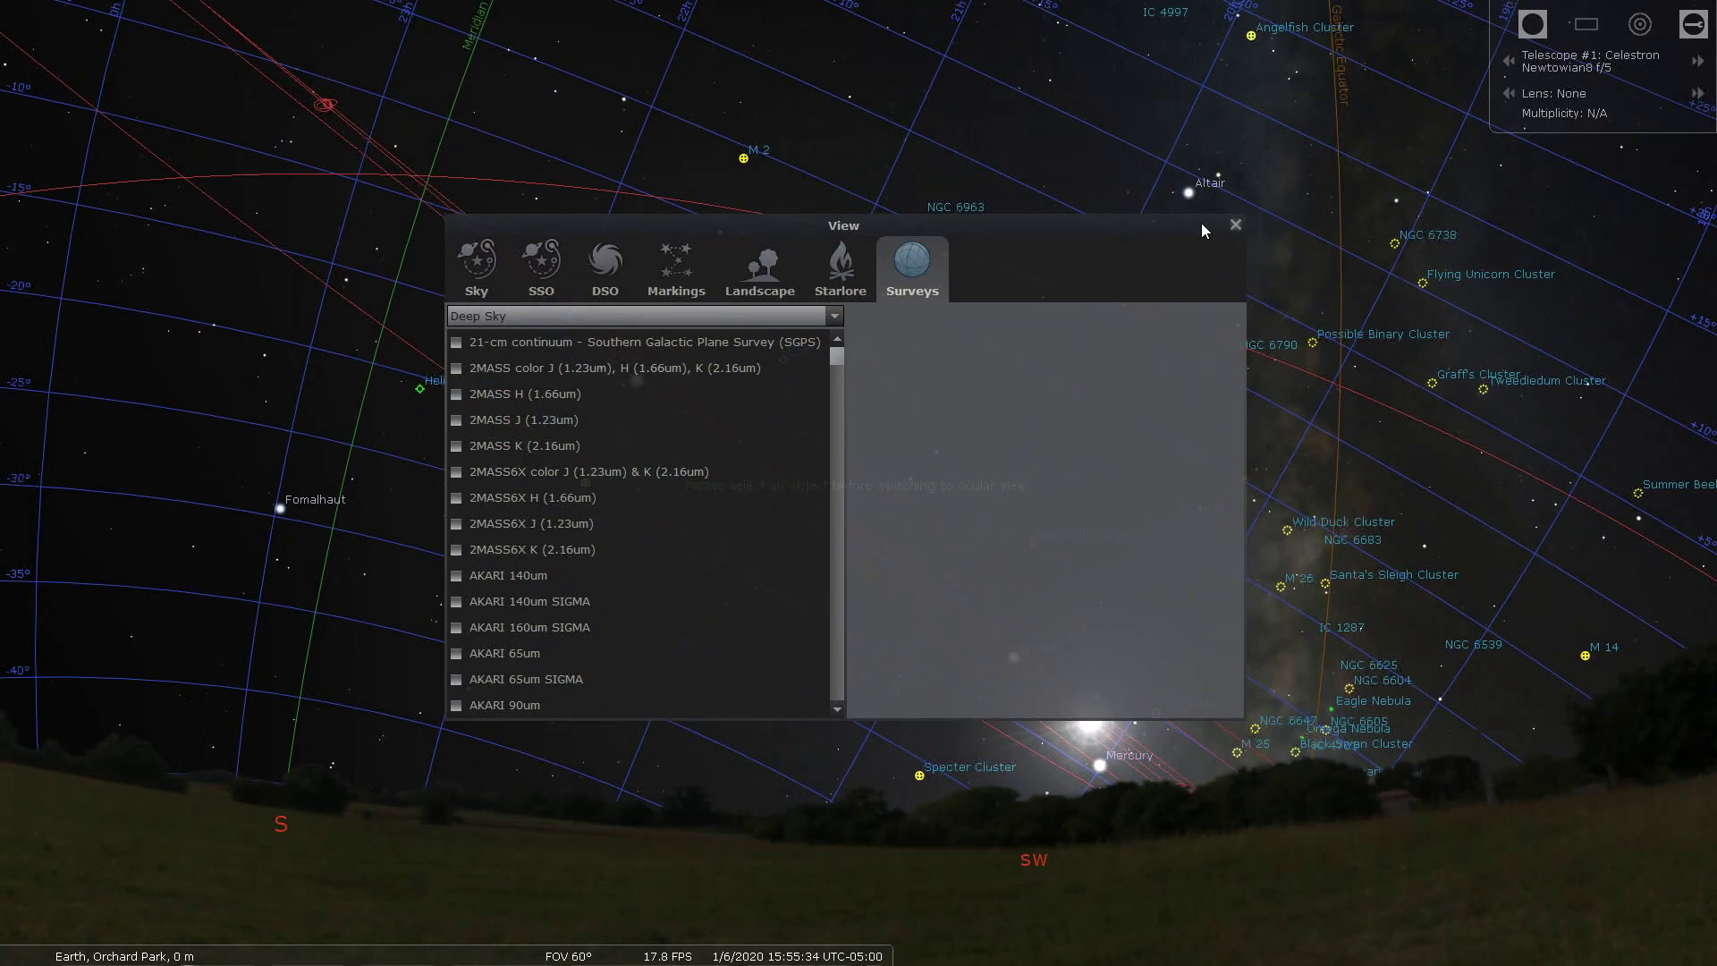
click(1234, 224)
Step: Look through the Configuration settings for main options, object information, extras, time, tools and scripts
mouse_move(3, 618)
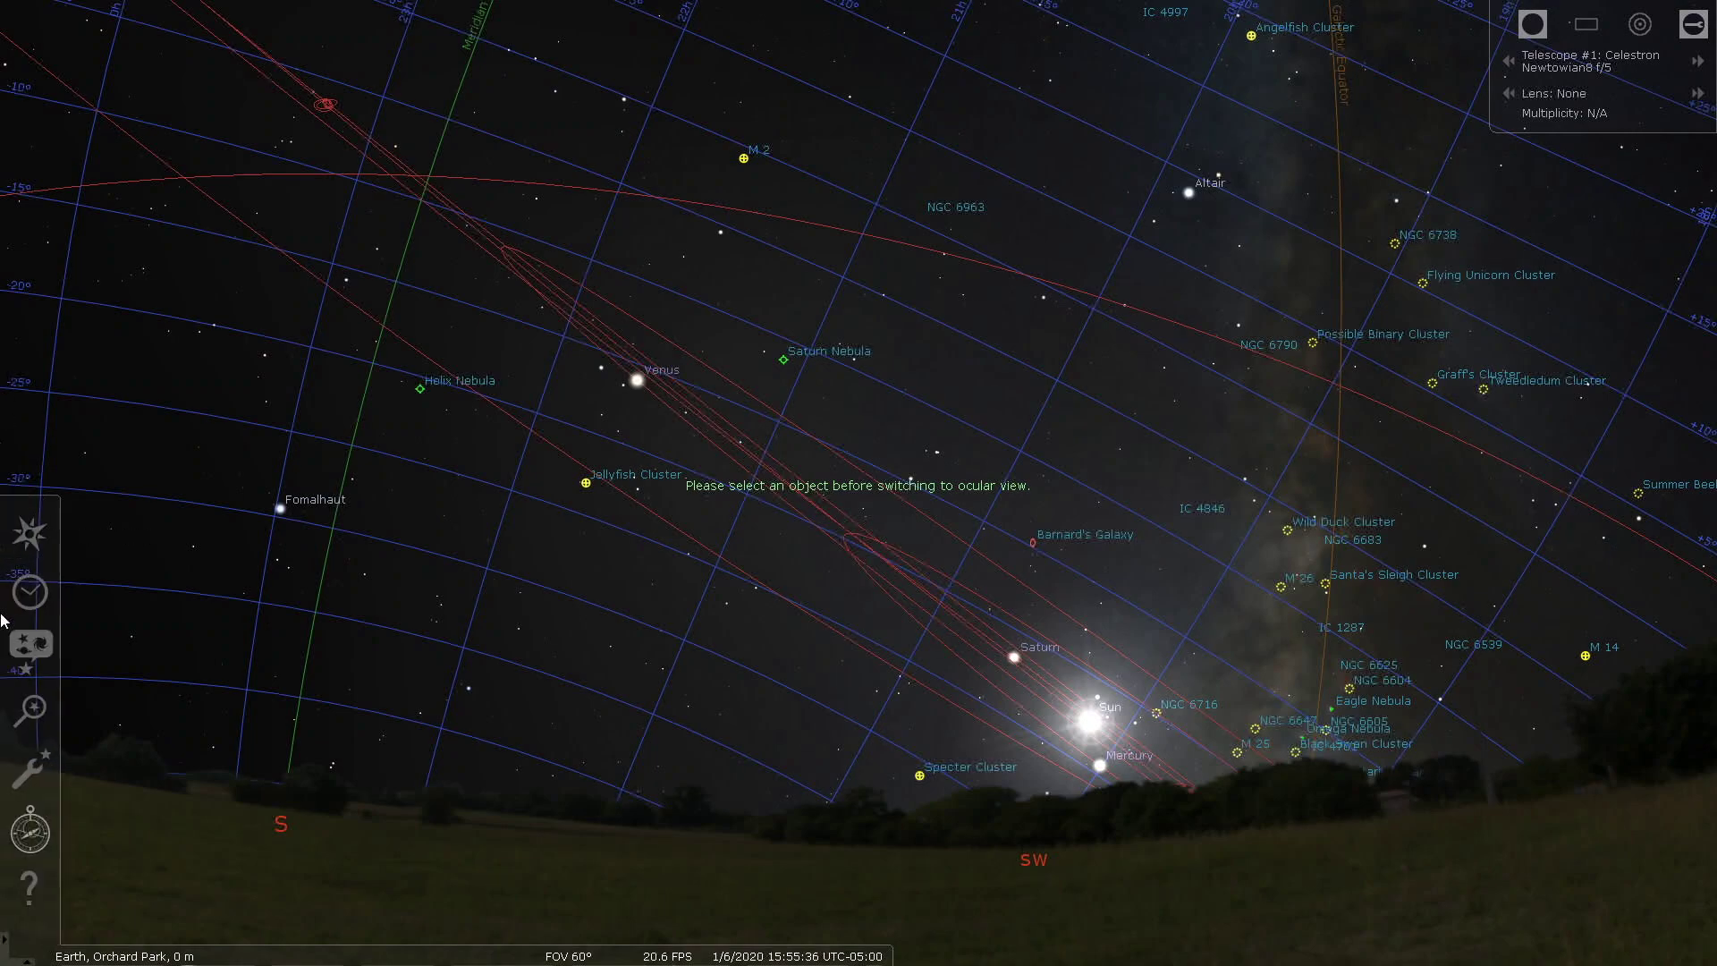
click(18, 787)
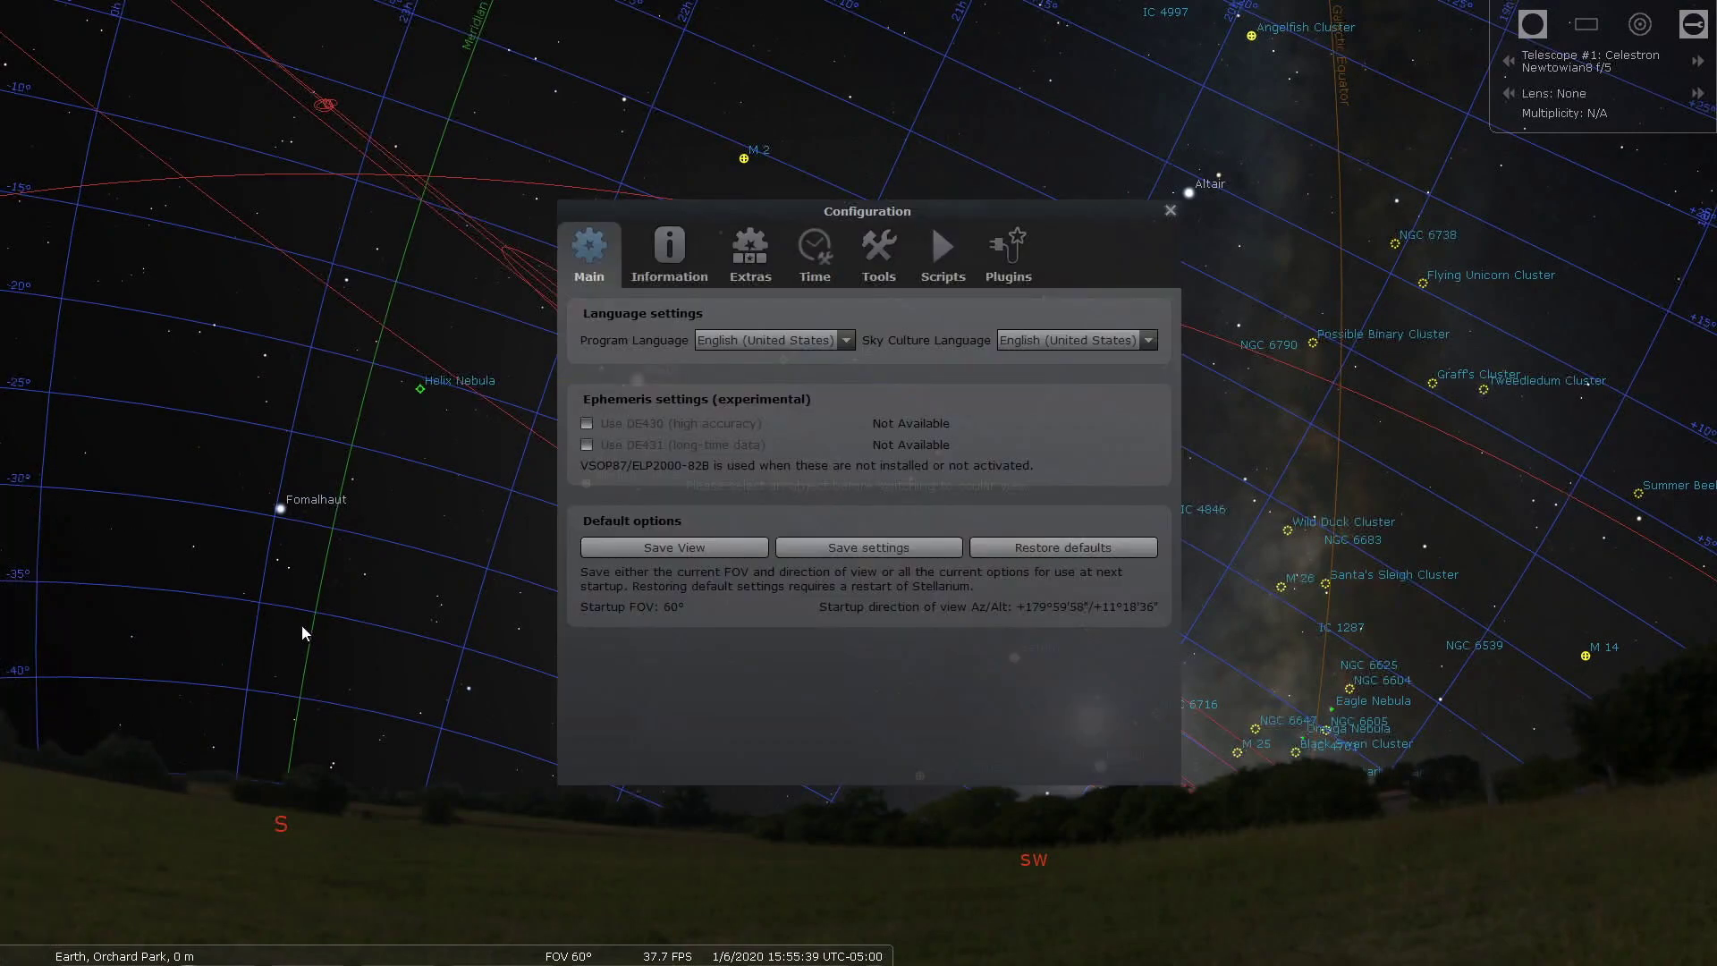
click(676, 242)
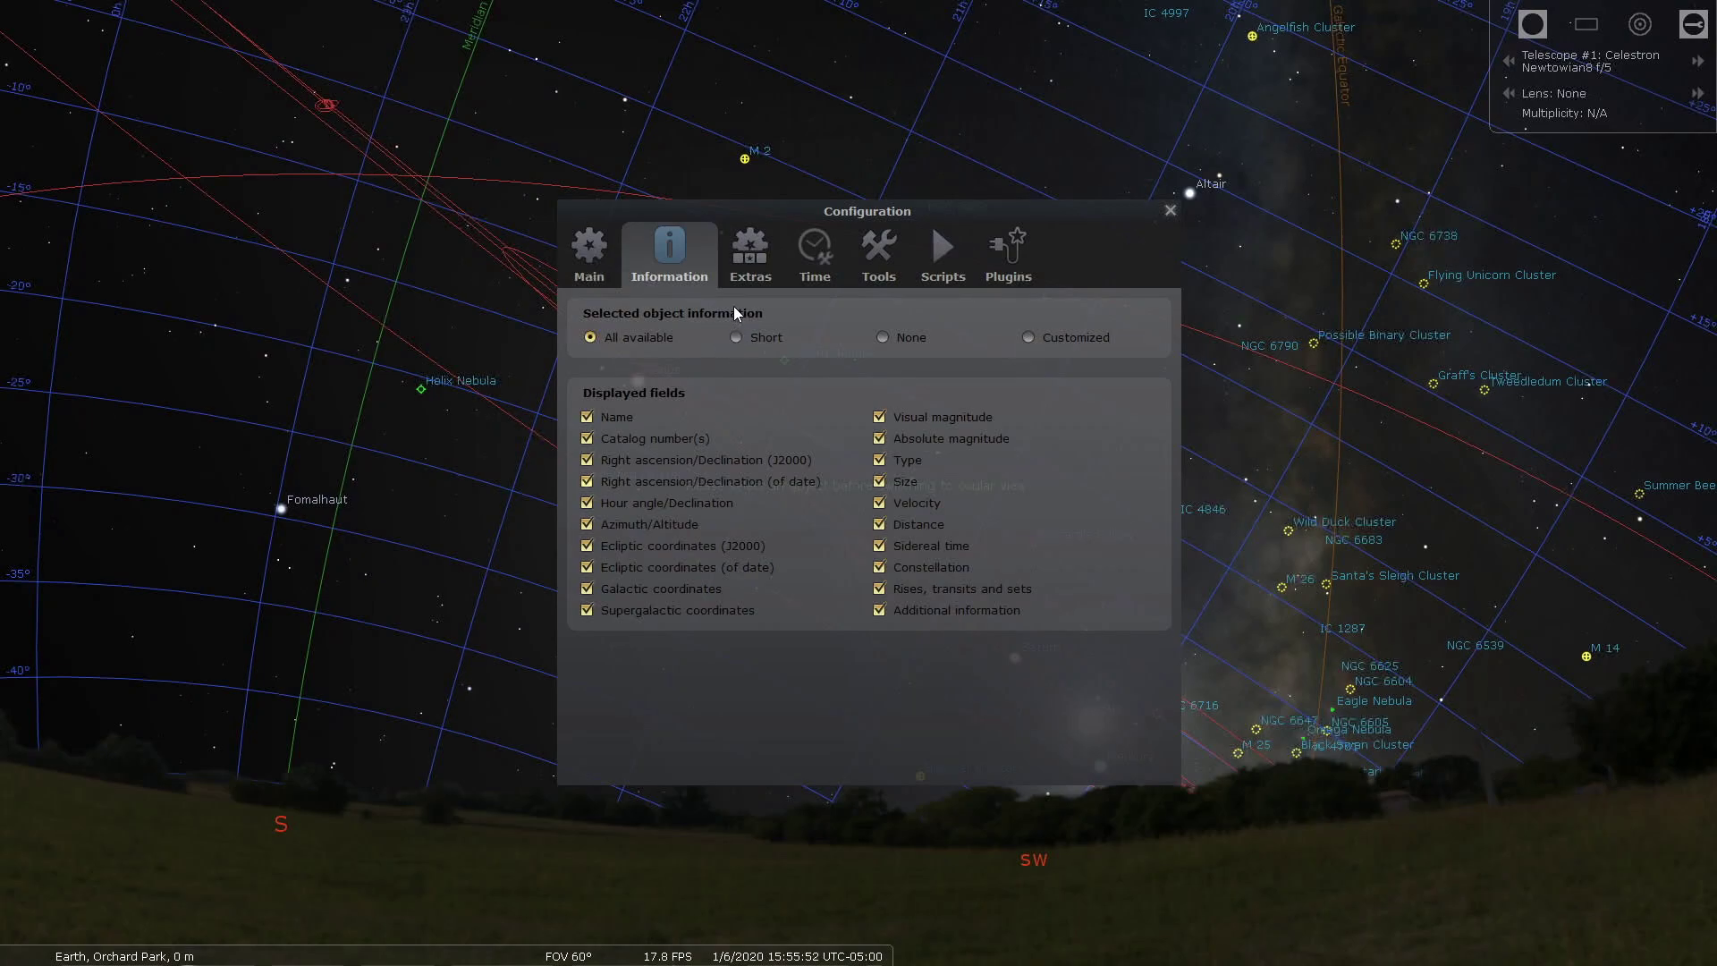
click(745, 267)
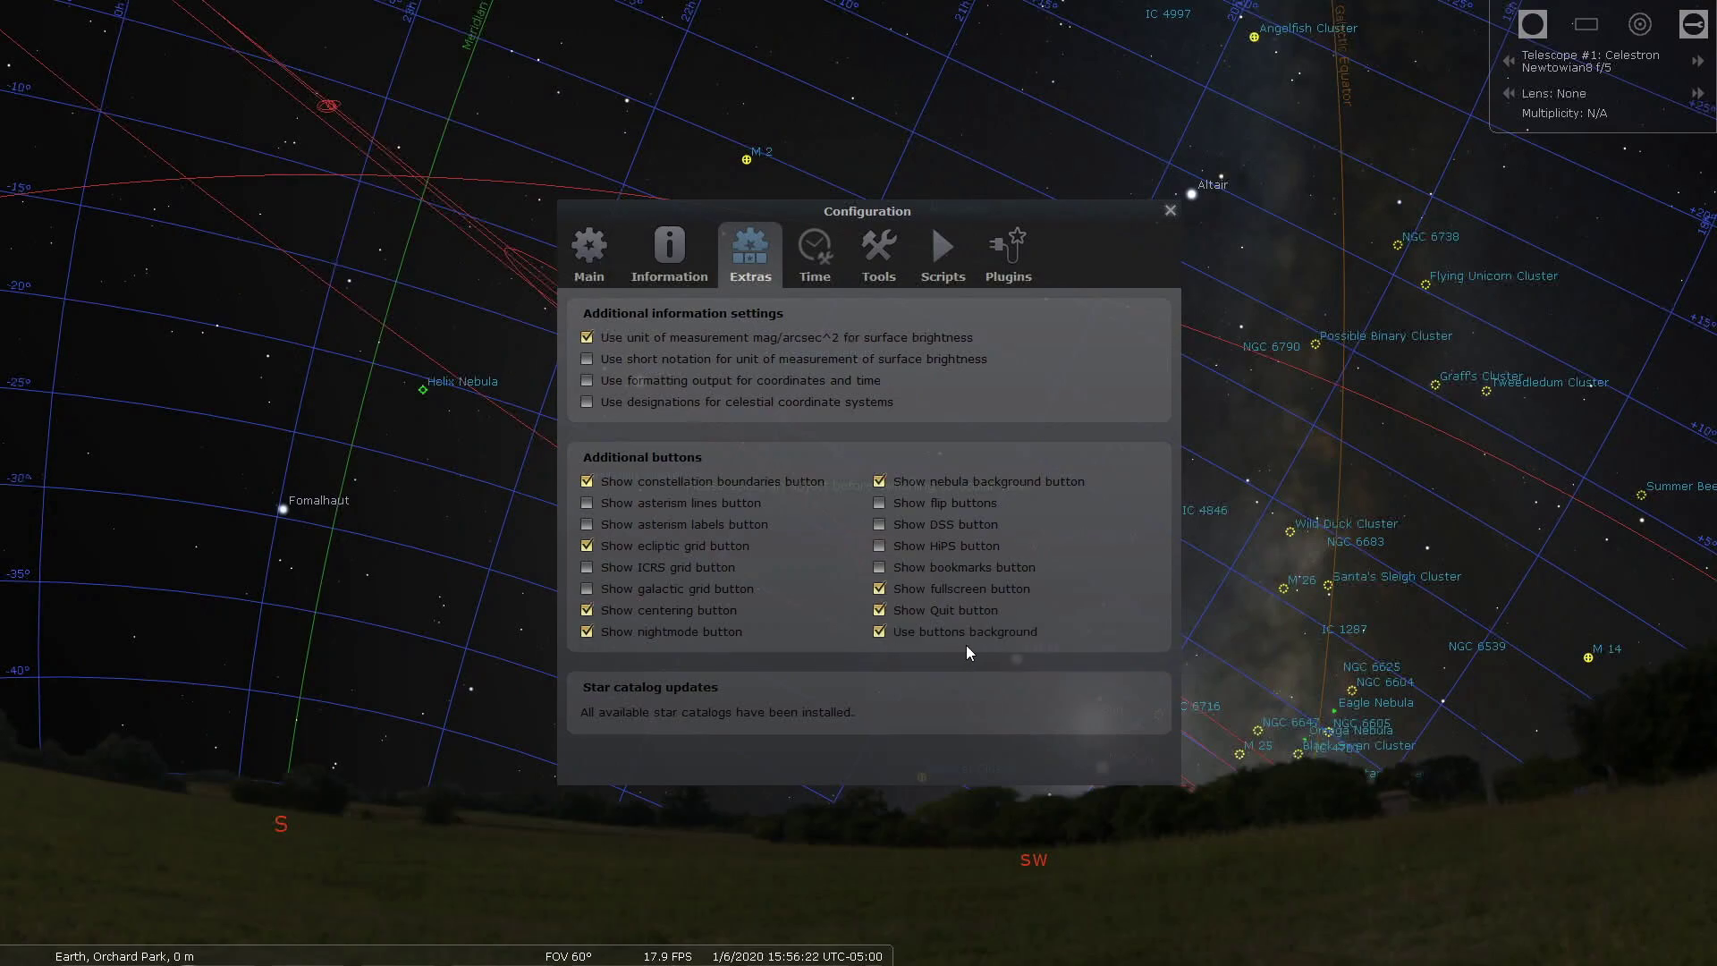
click(821, 254)
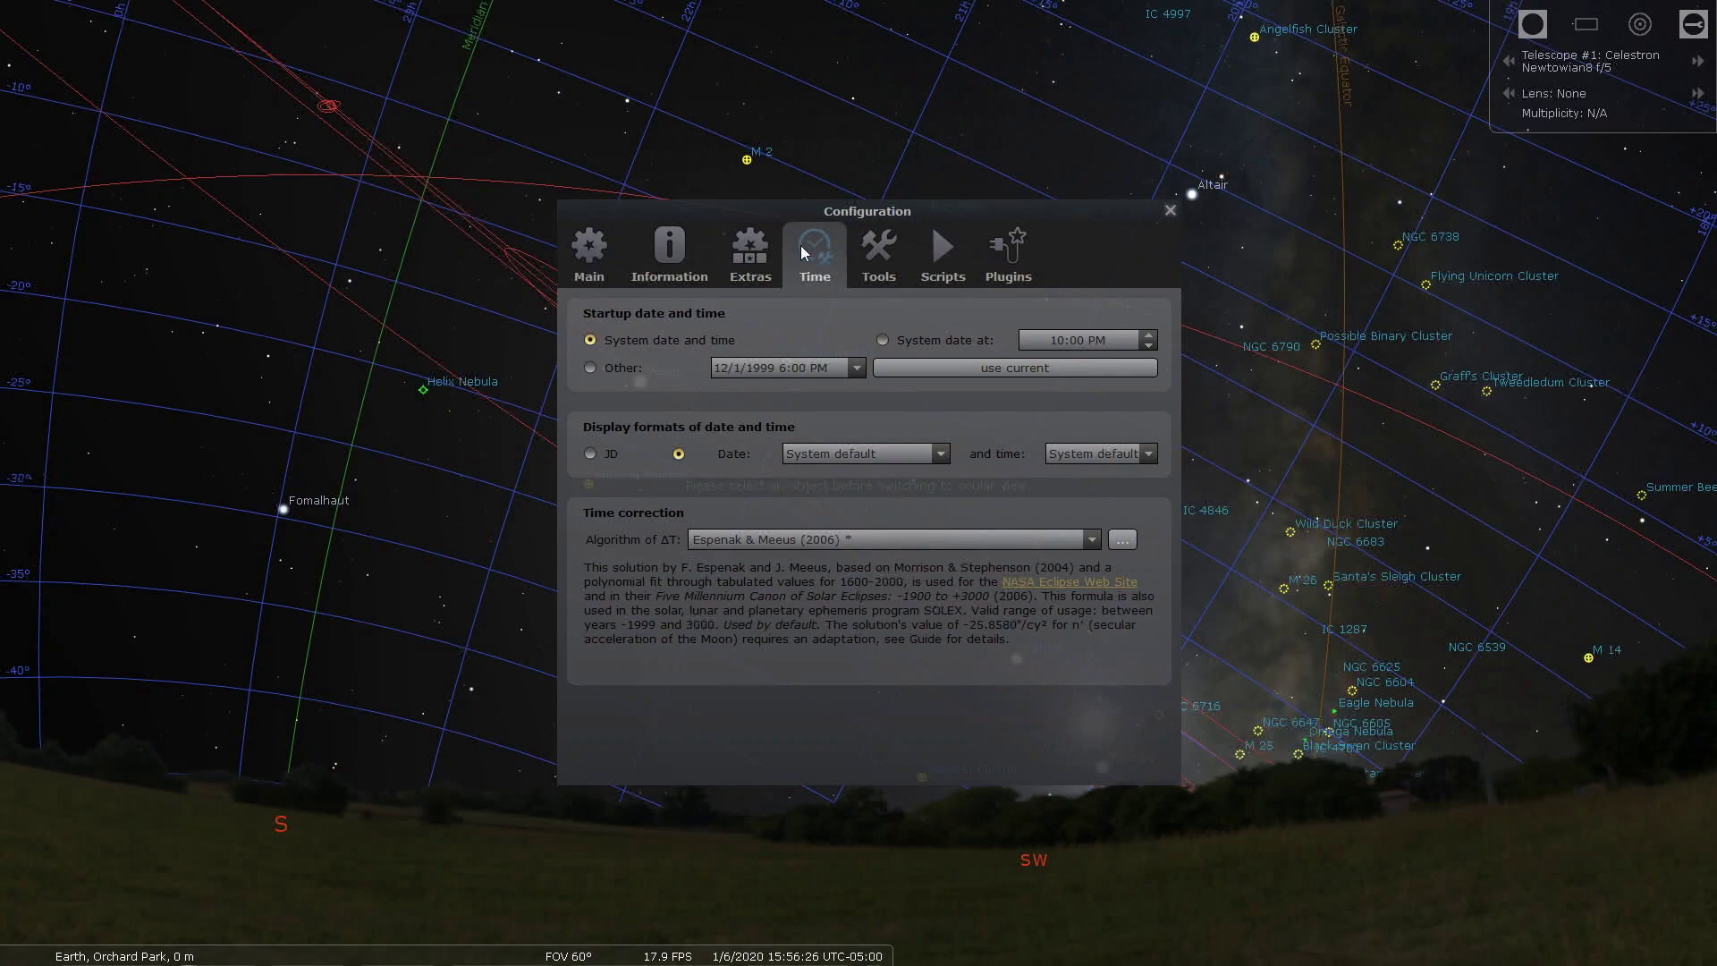
click(881, 243)
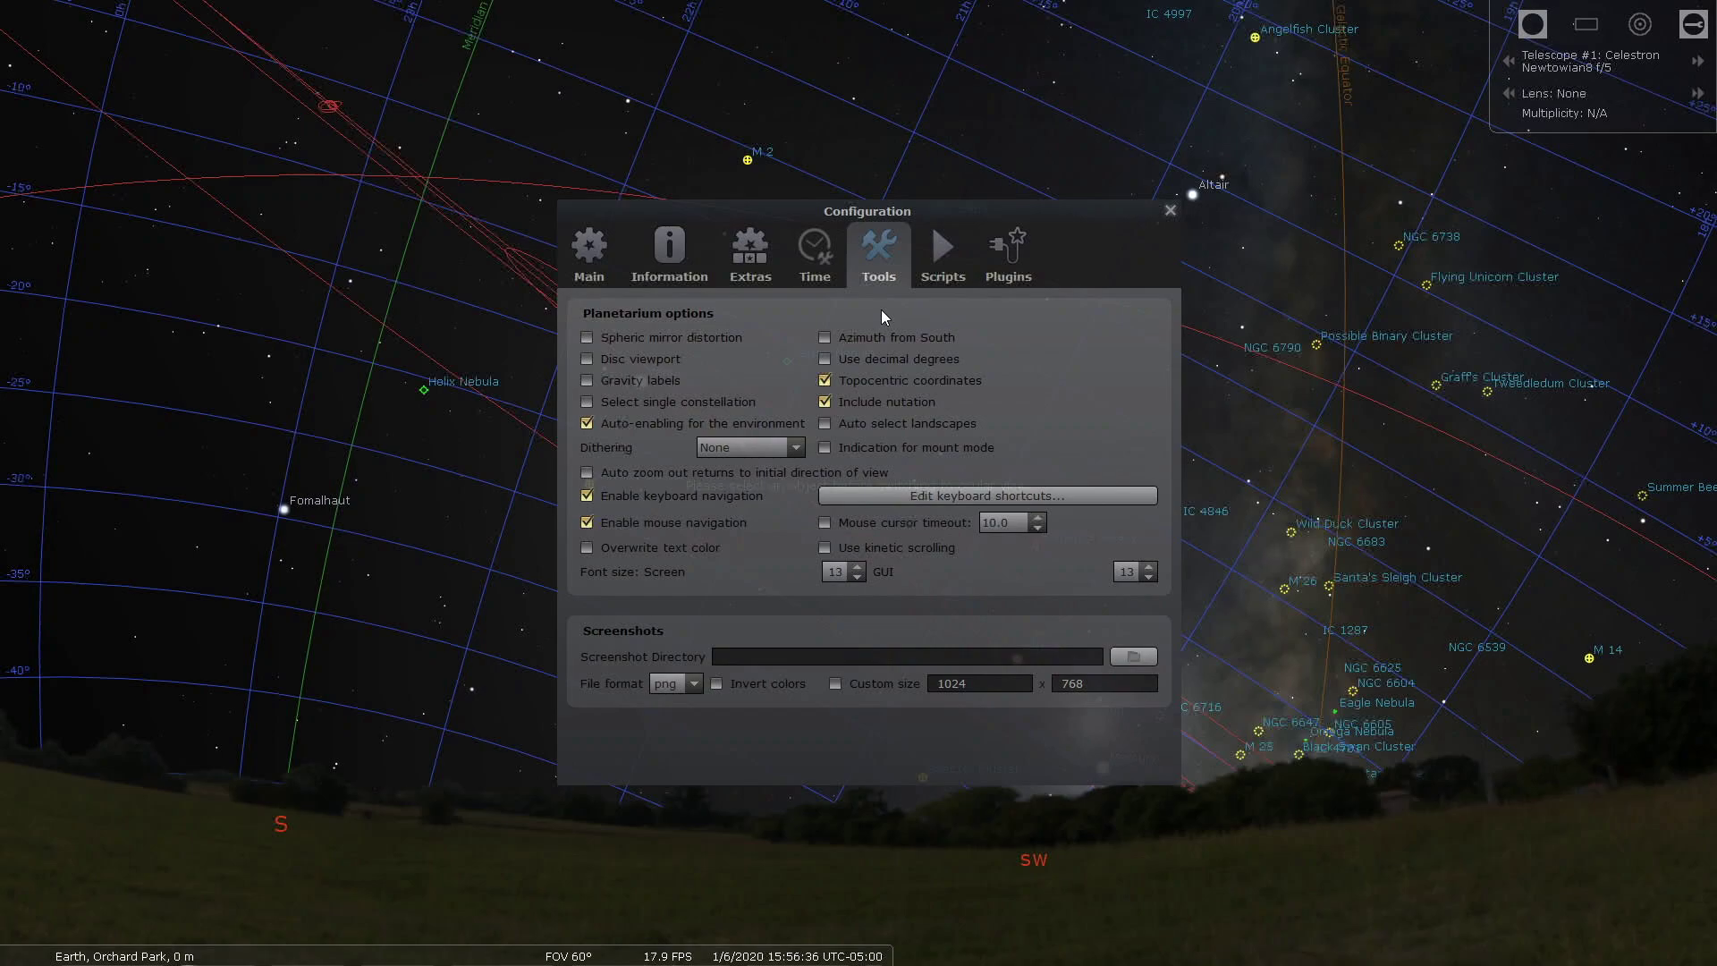
click(938, 257)
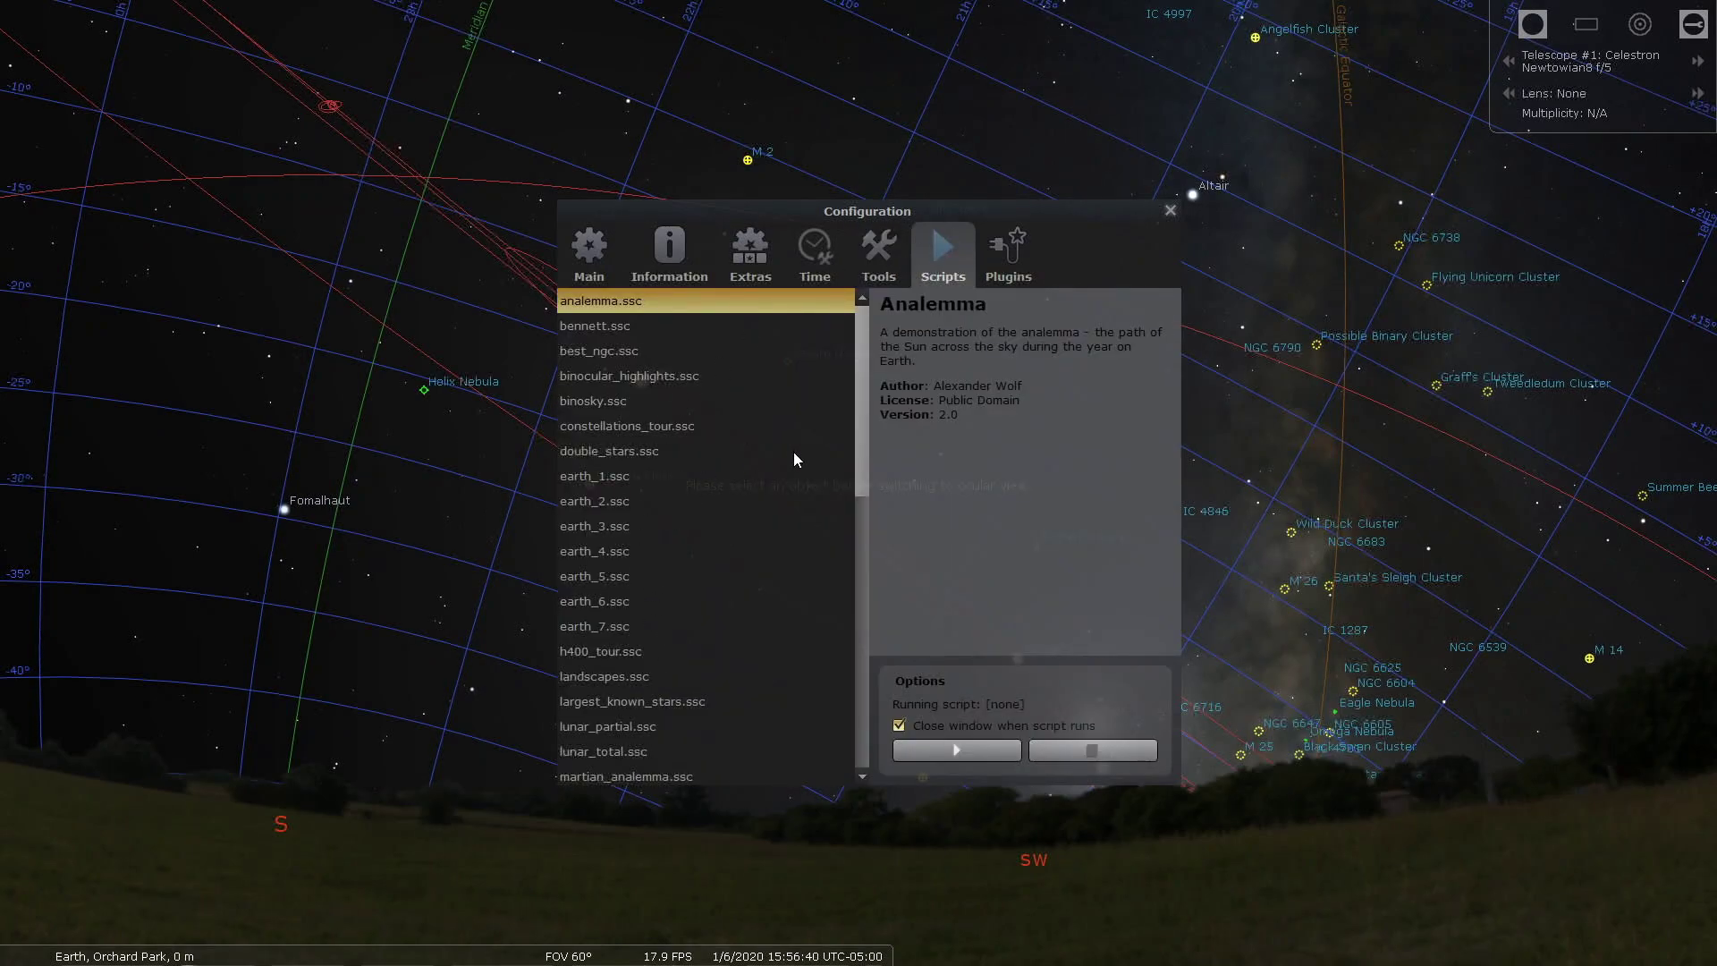
scroll(787, 442, down, 10)
scroll(742, 492, up, 10)
Step: Find the Telescope Control plugin in the plugin list, read its details, and close the configuration
click(1029, 248)
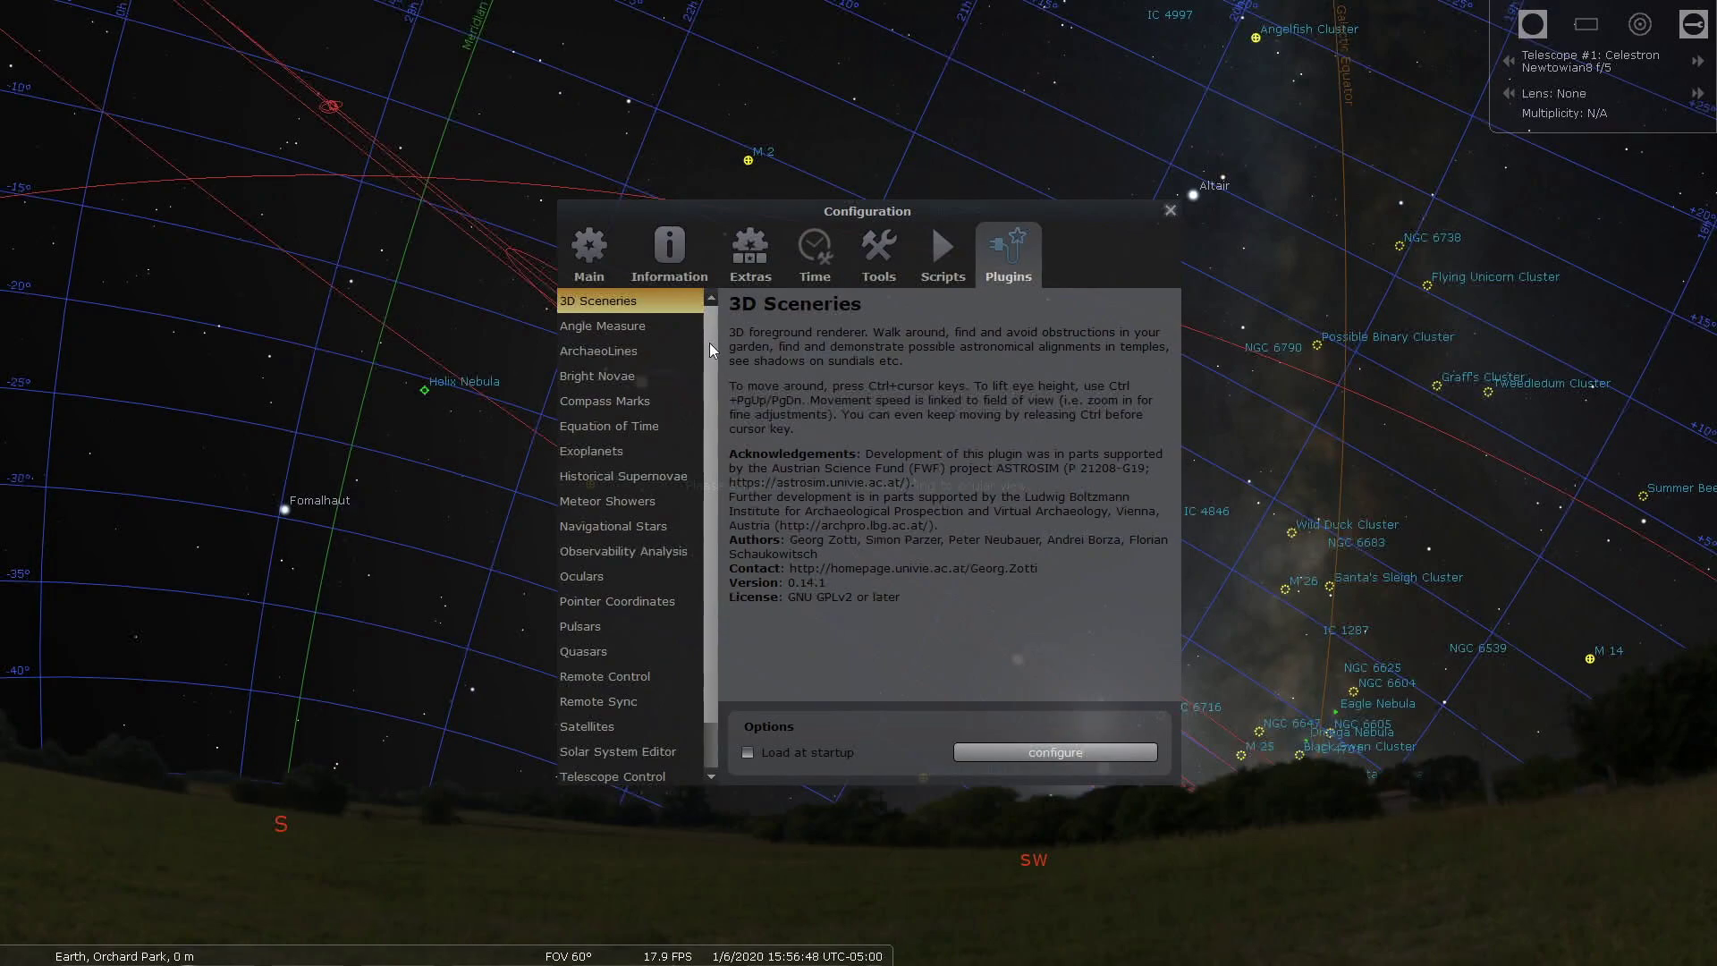
drag(710, 342, 722, 582)
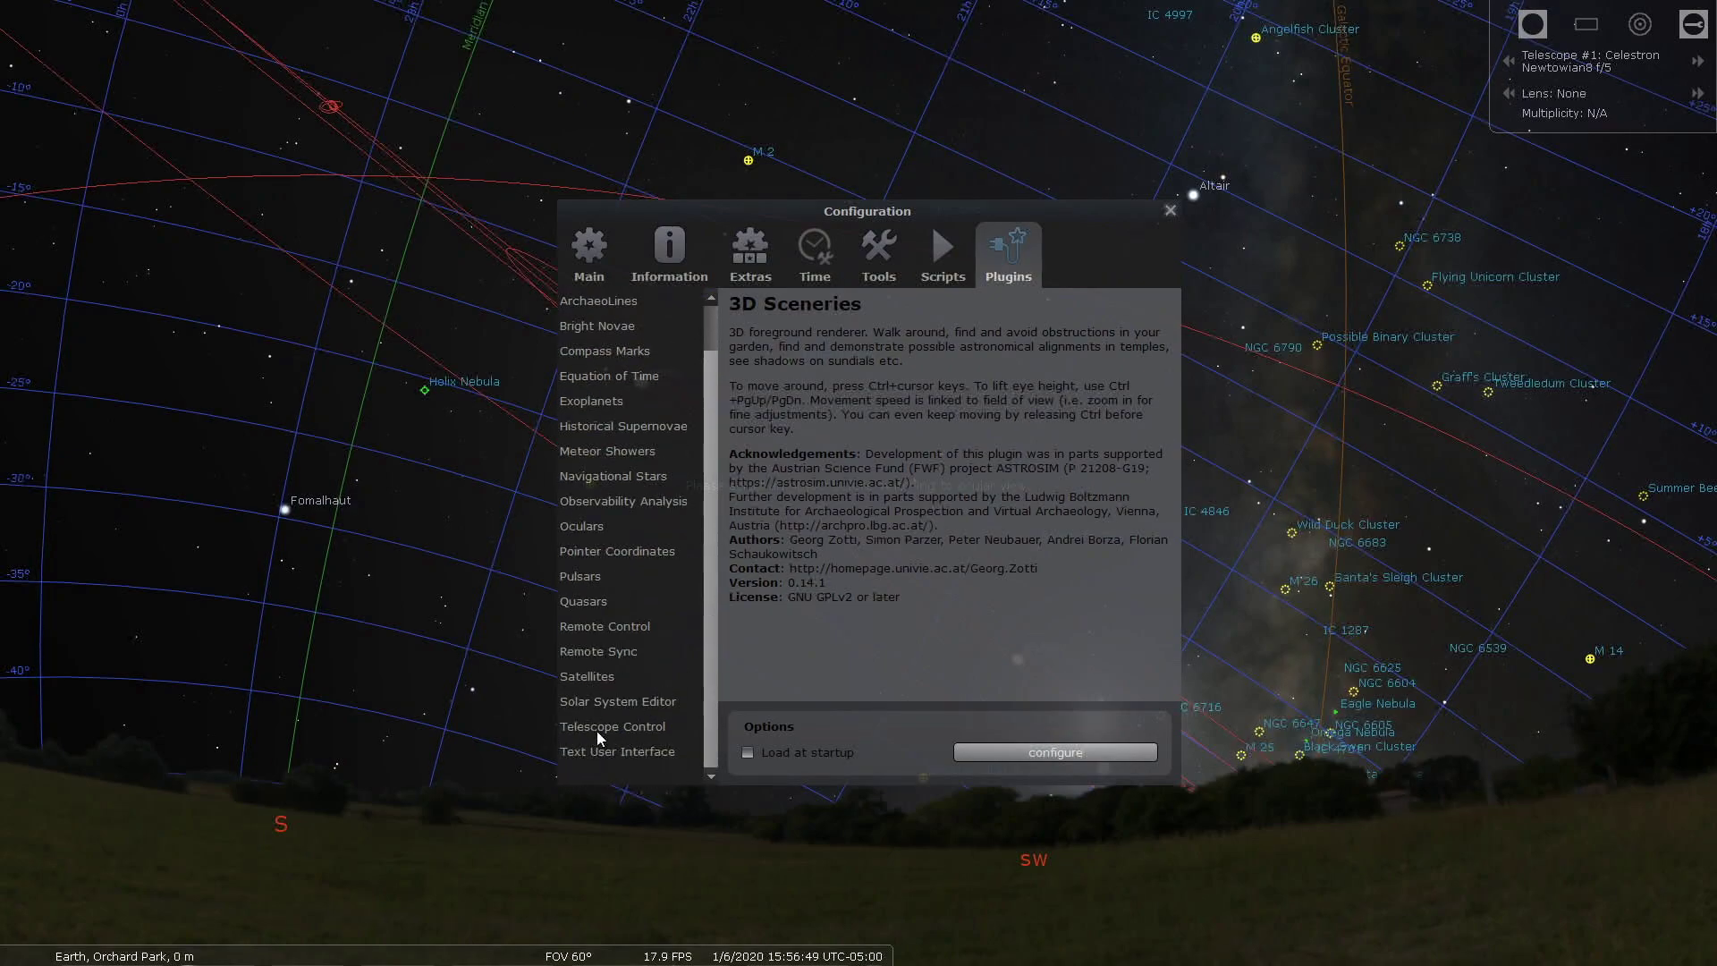
click(625, 727)
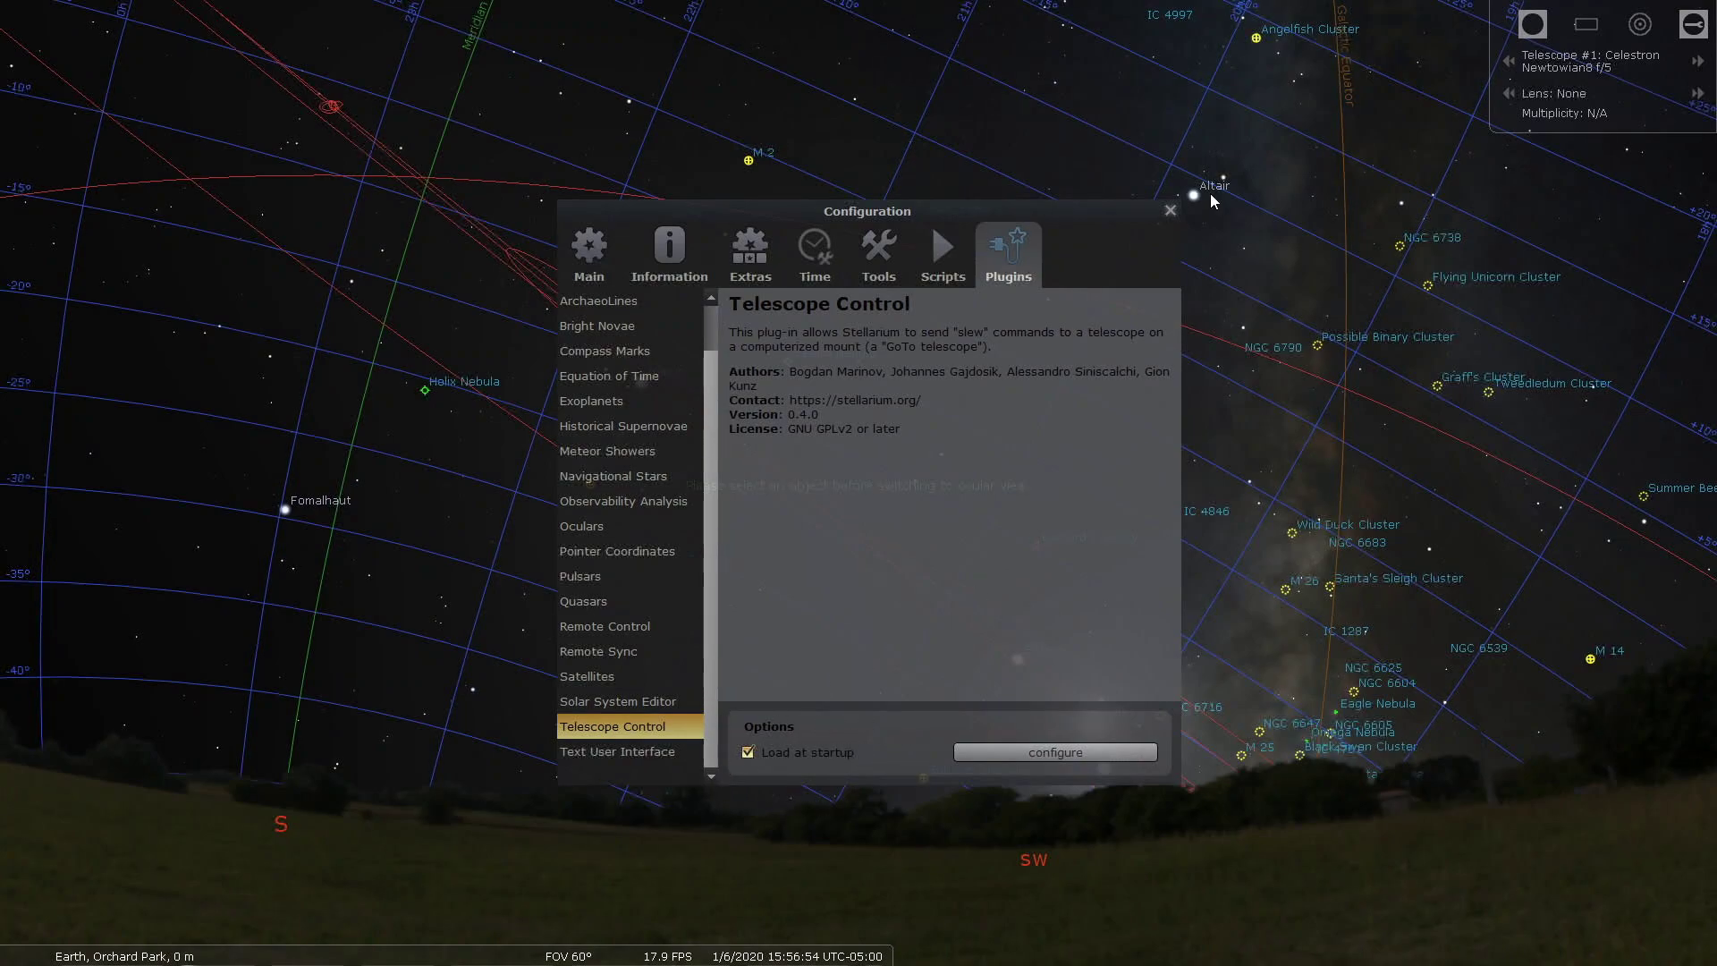
click(1169, 211)
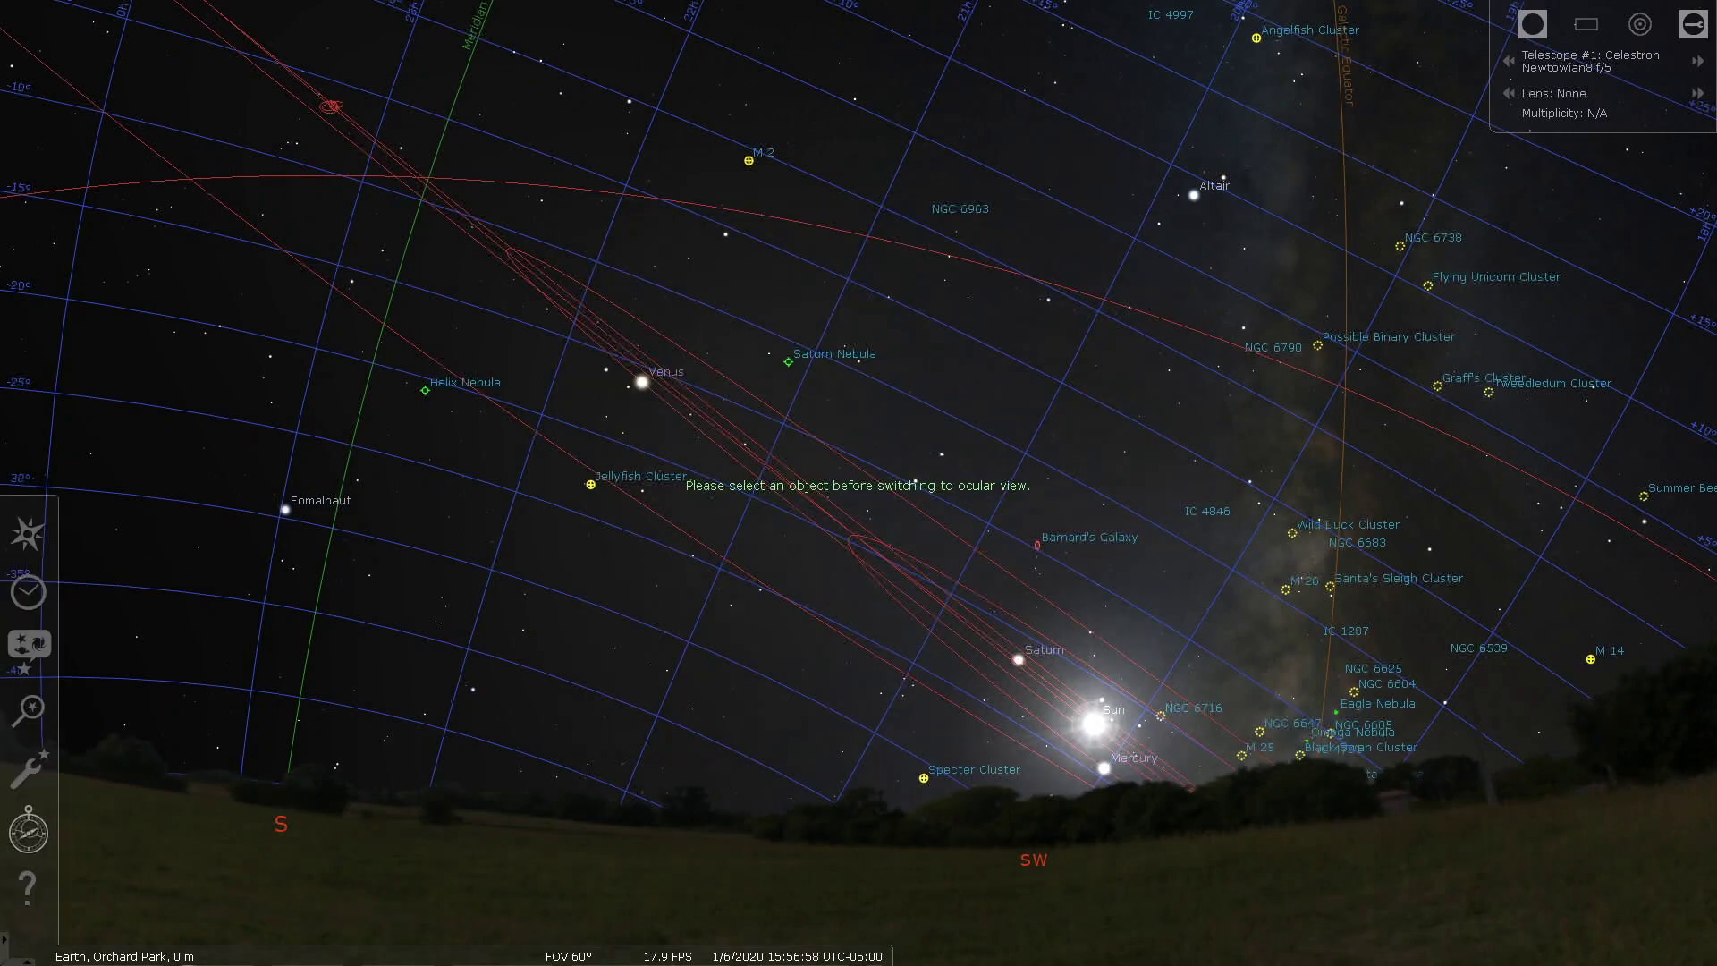
Step: Review the main configuration's default options for saving the view and settings, and close the window
click(32, 832)
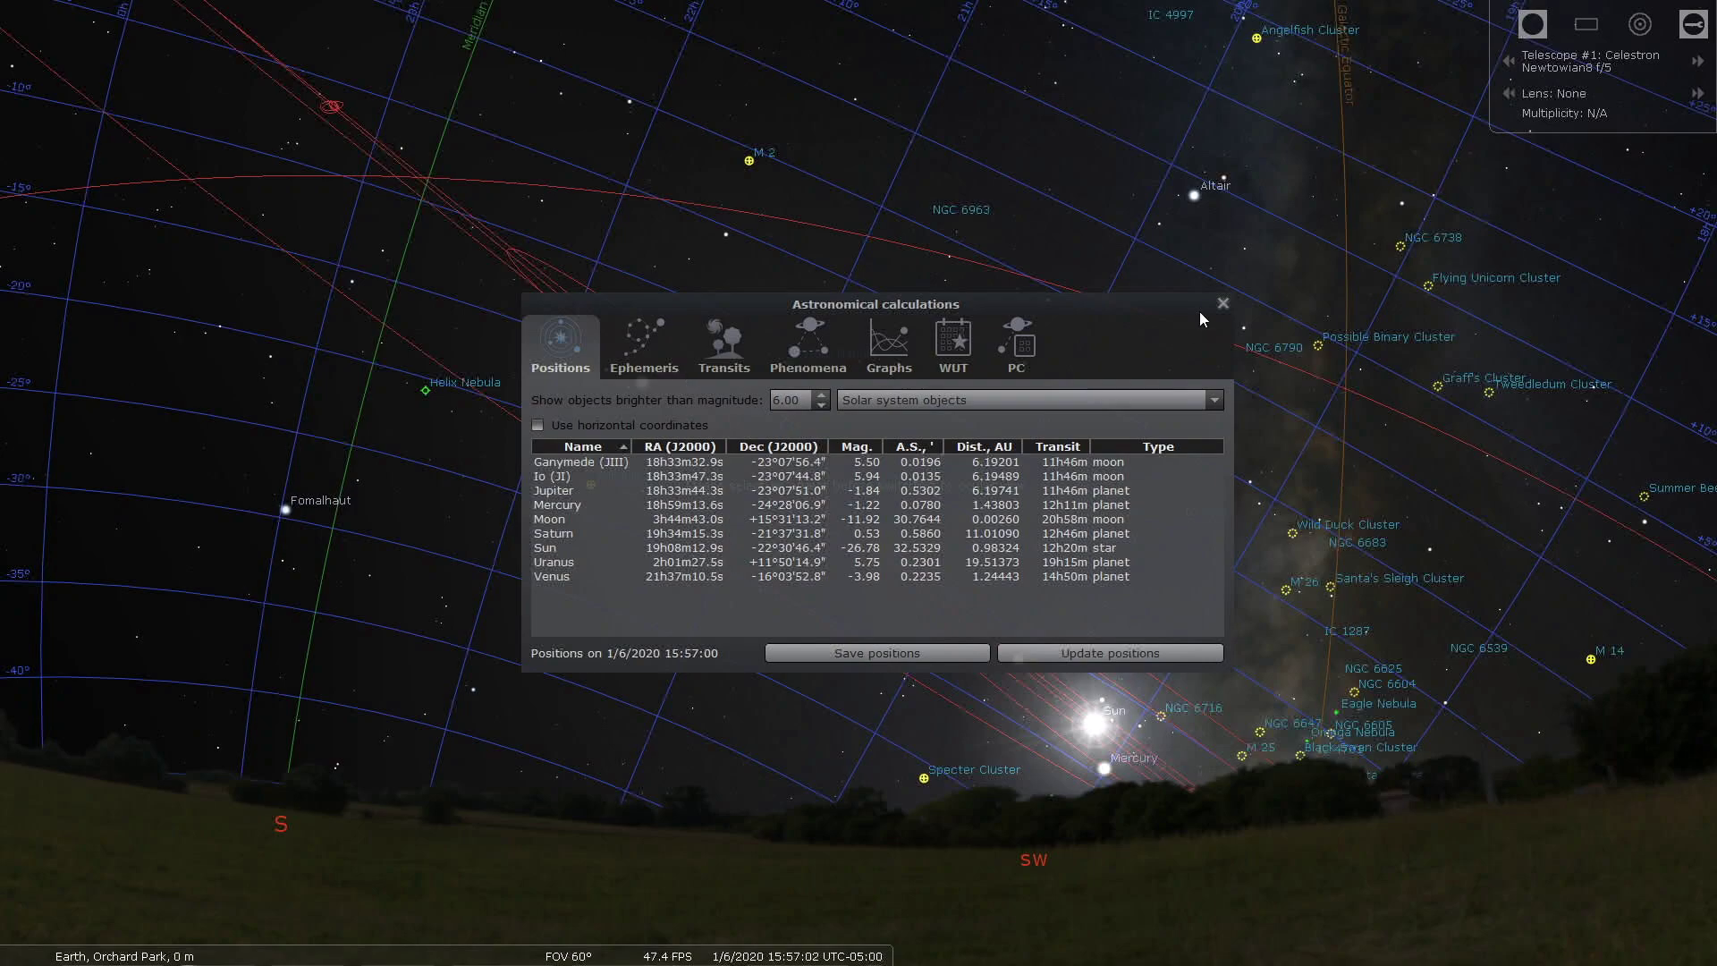
click(1222, 303)
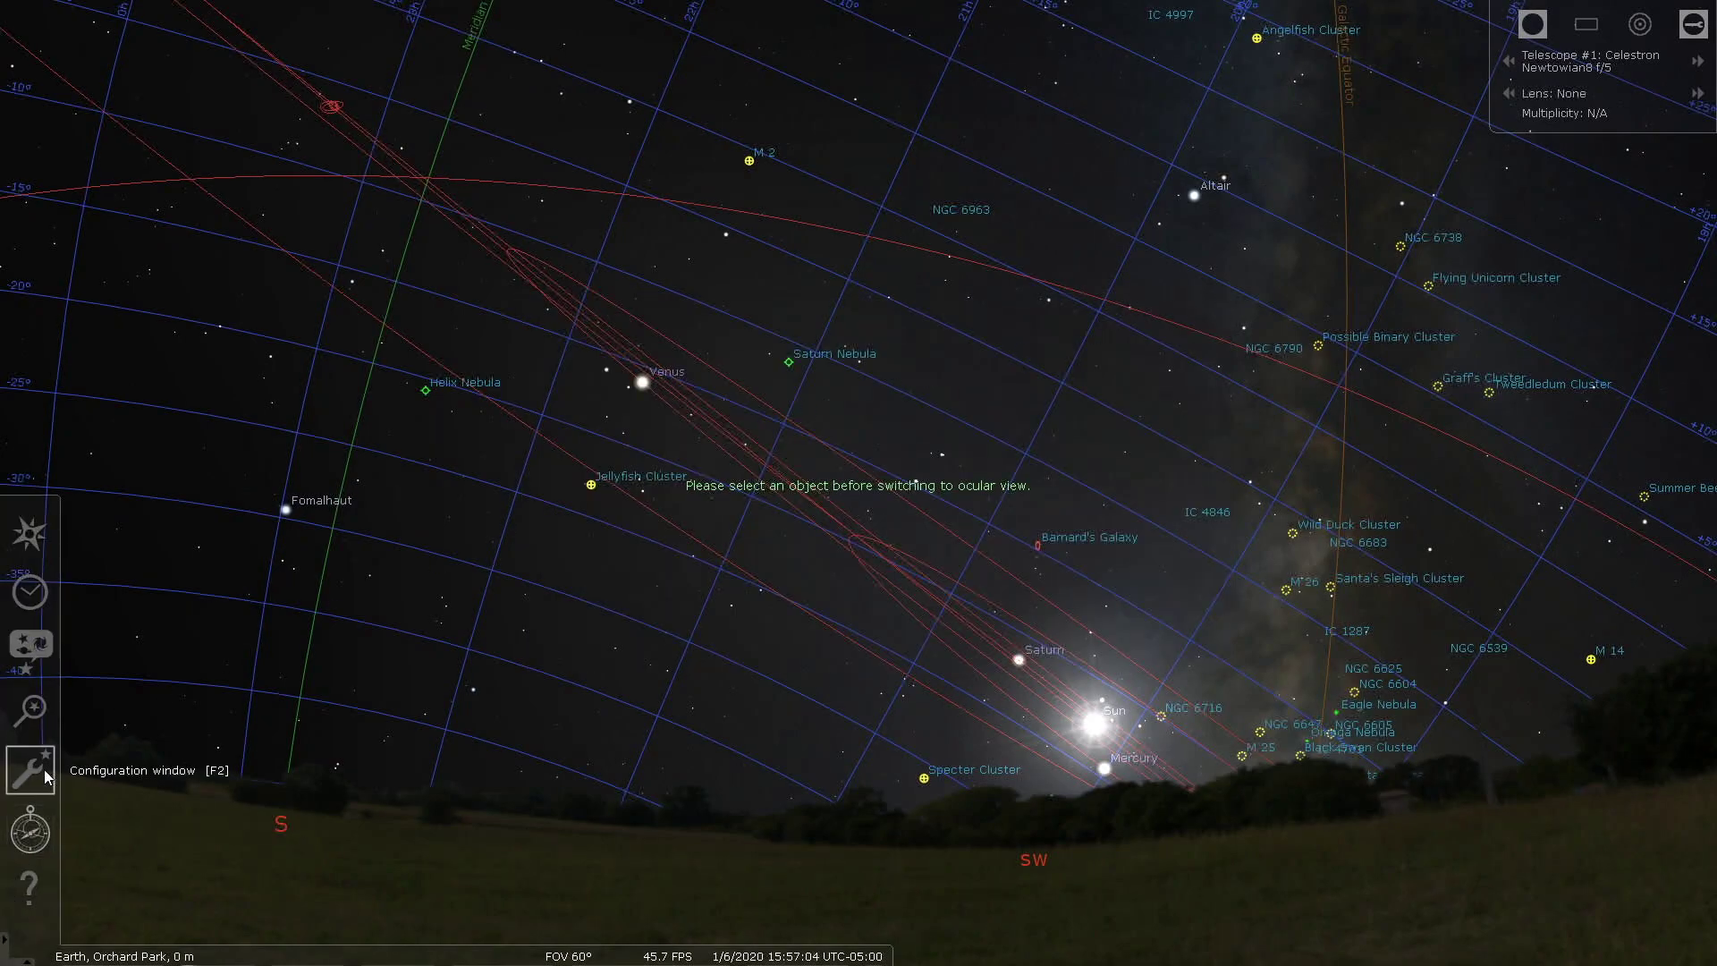
click(44, 769)
click(590, 253)
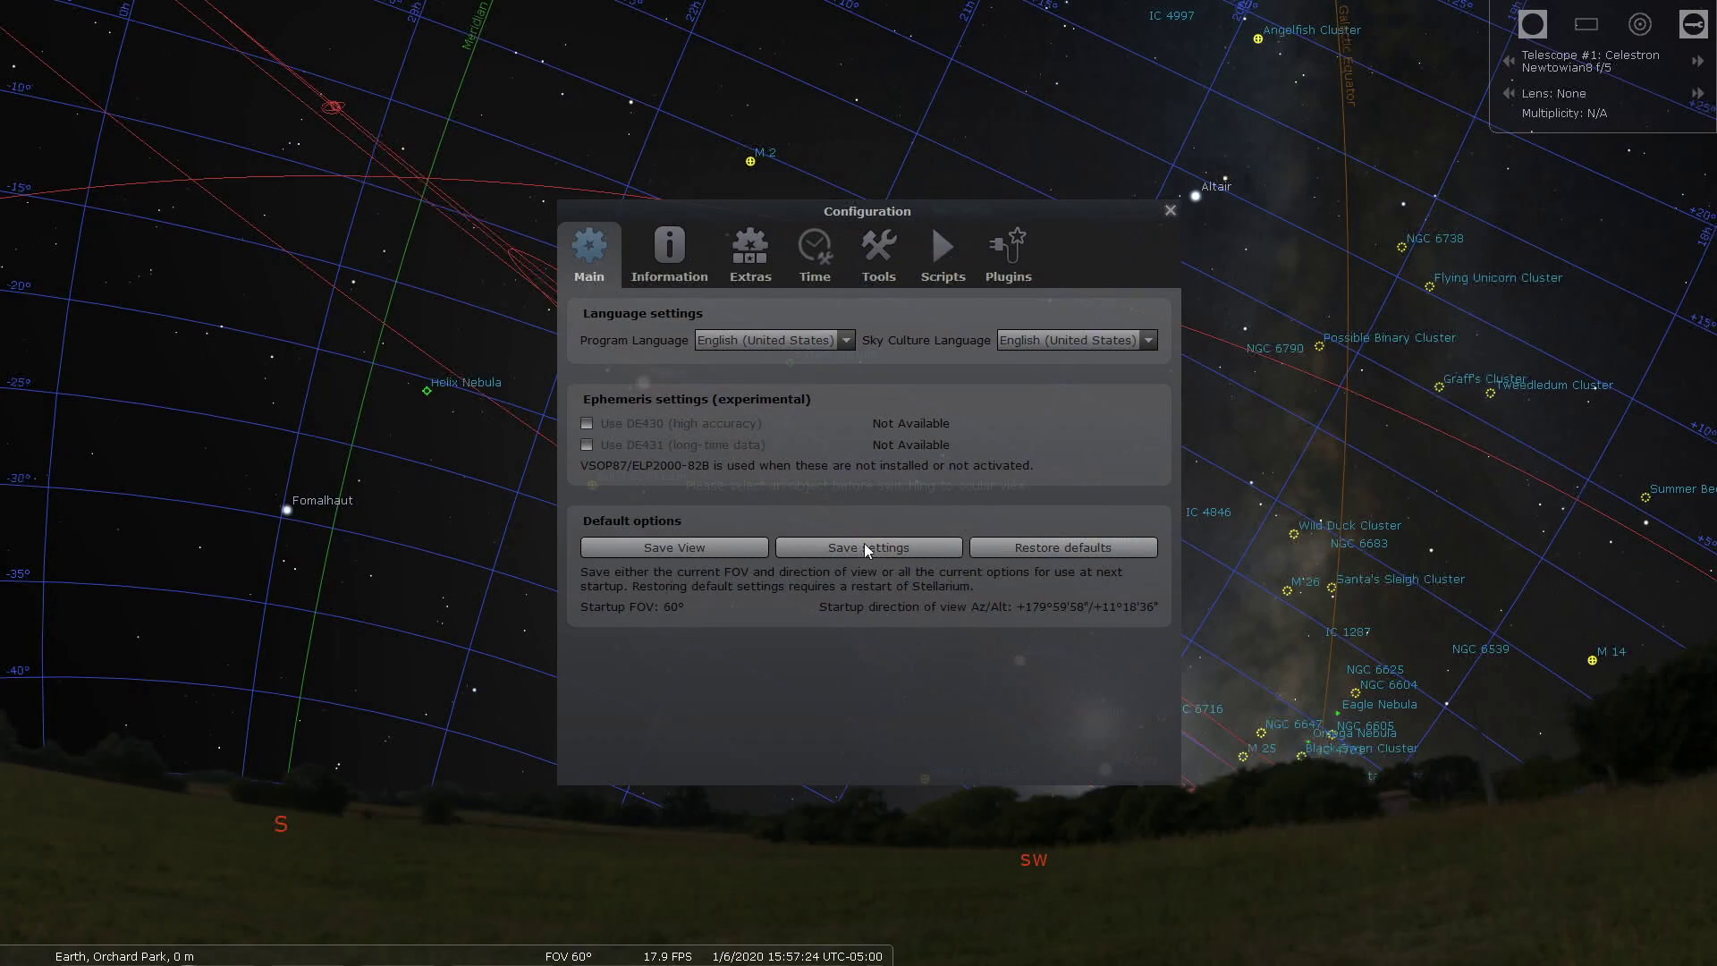
click(1169, 211)
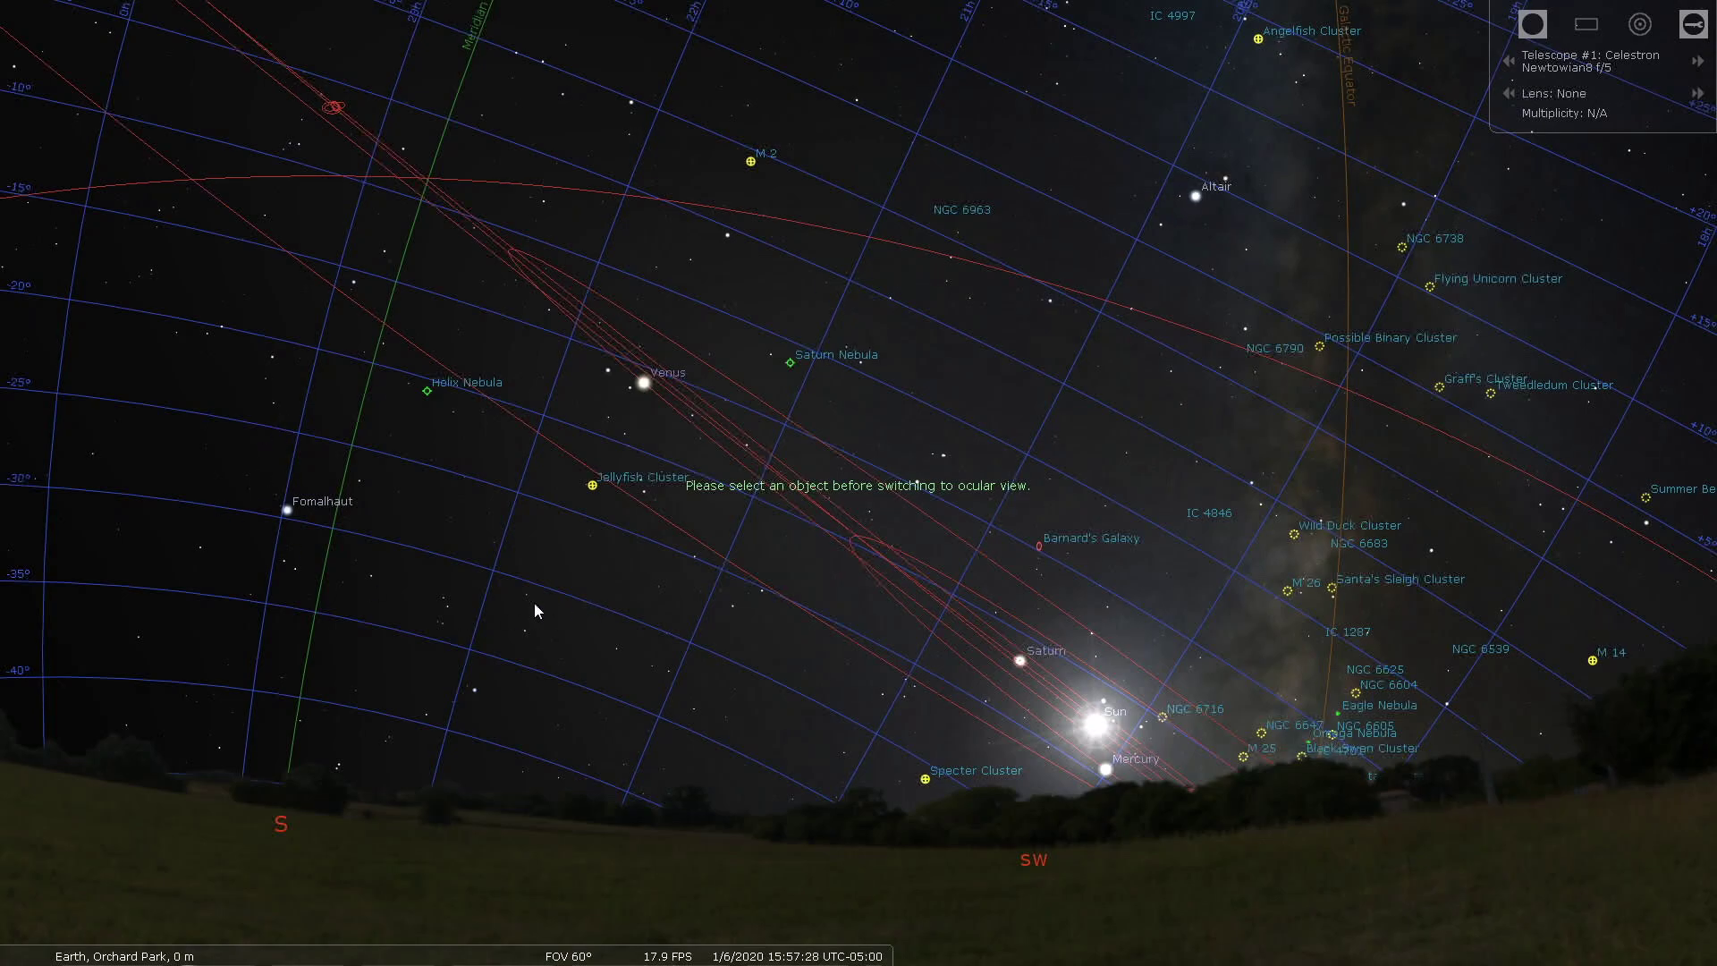
Step: Turn the sky view until the meridian line and due south are near the centre
drag(535, 604, 958, 613)
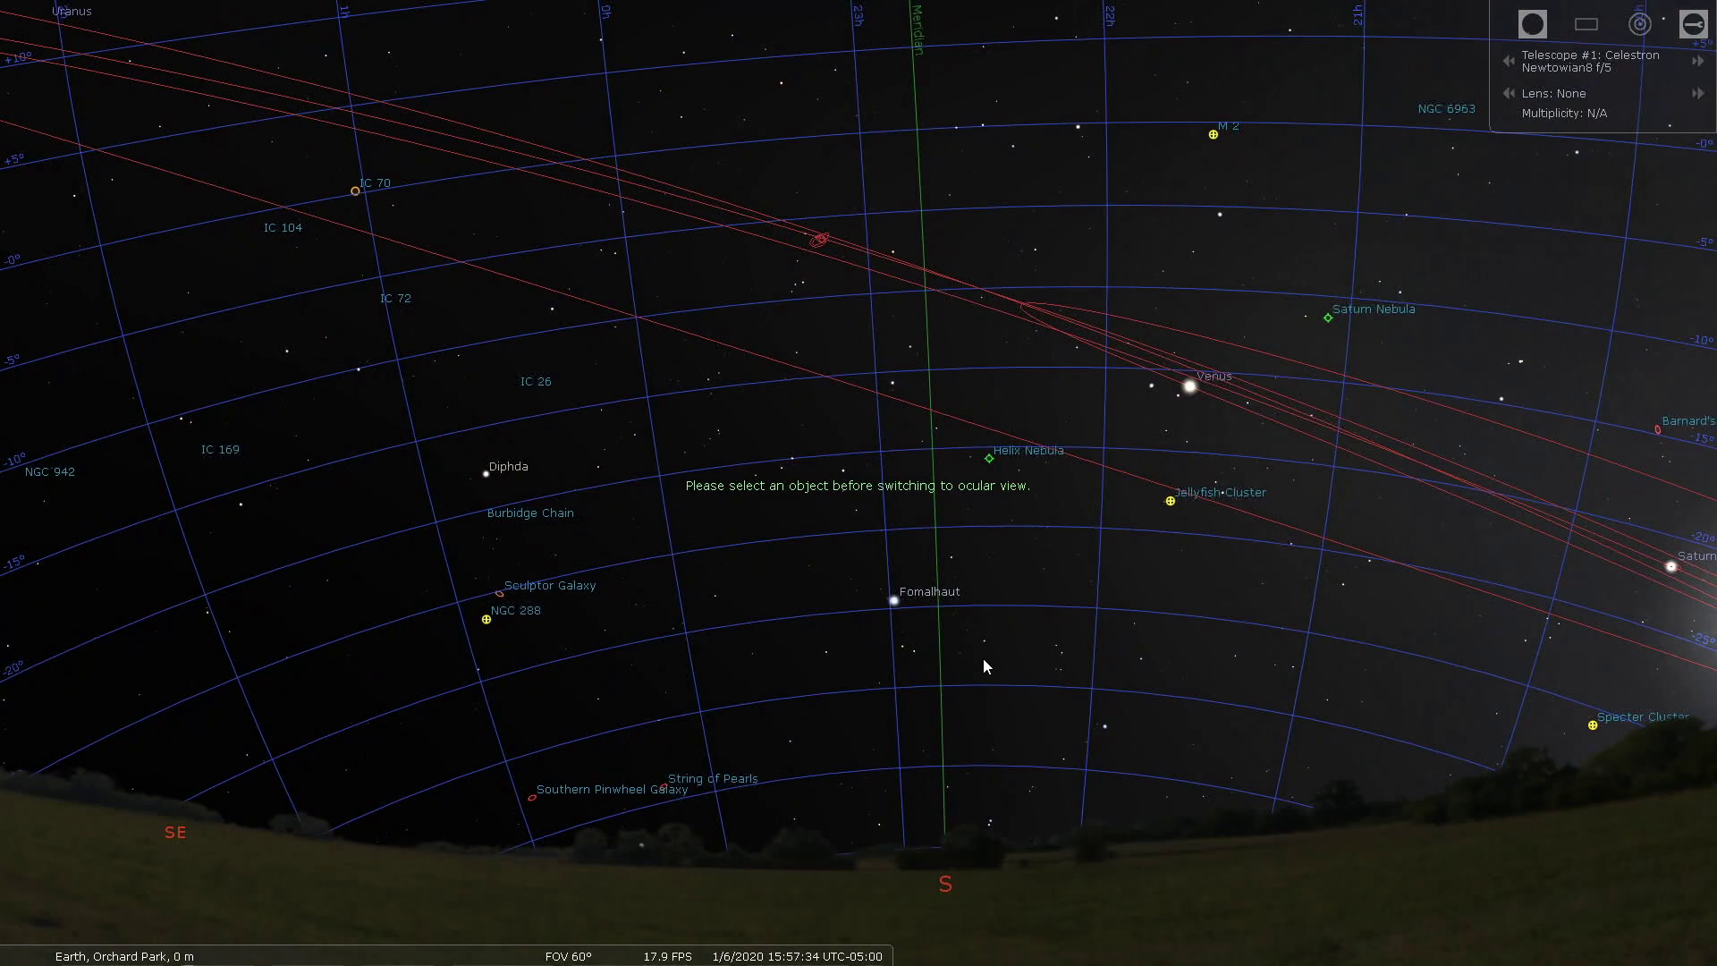
drag(985, 659, 905, 649)
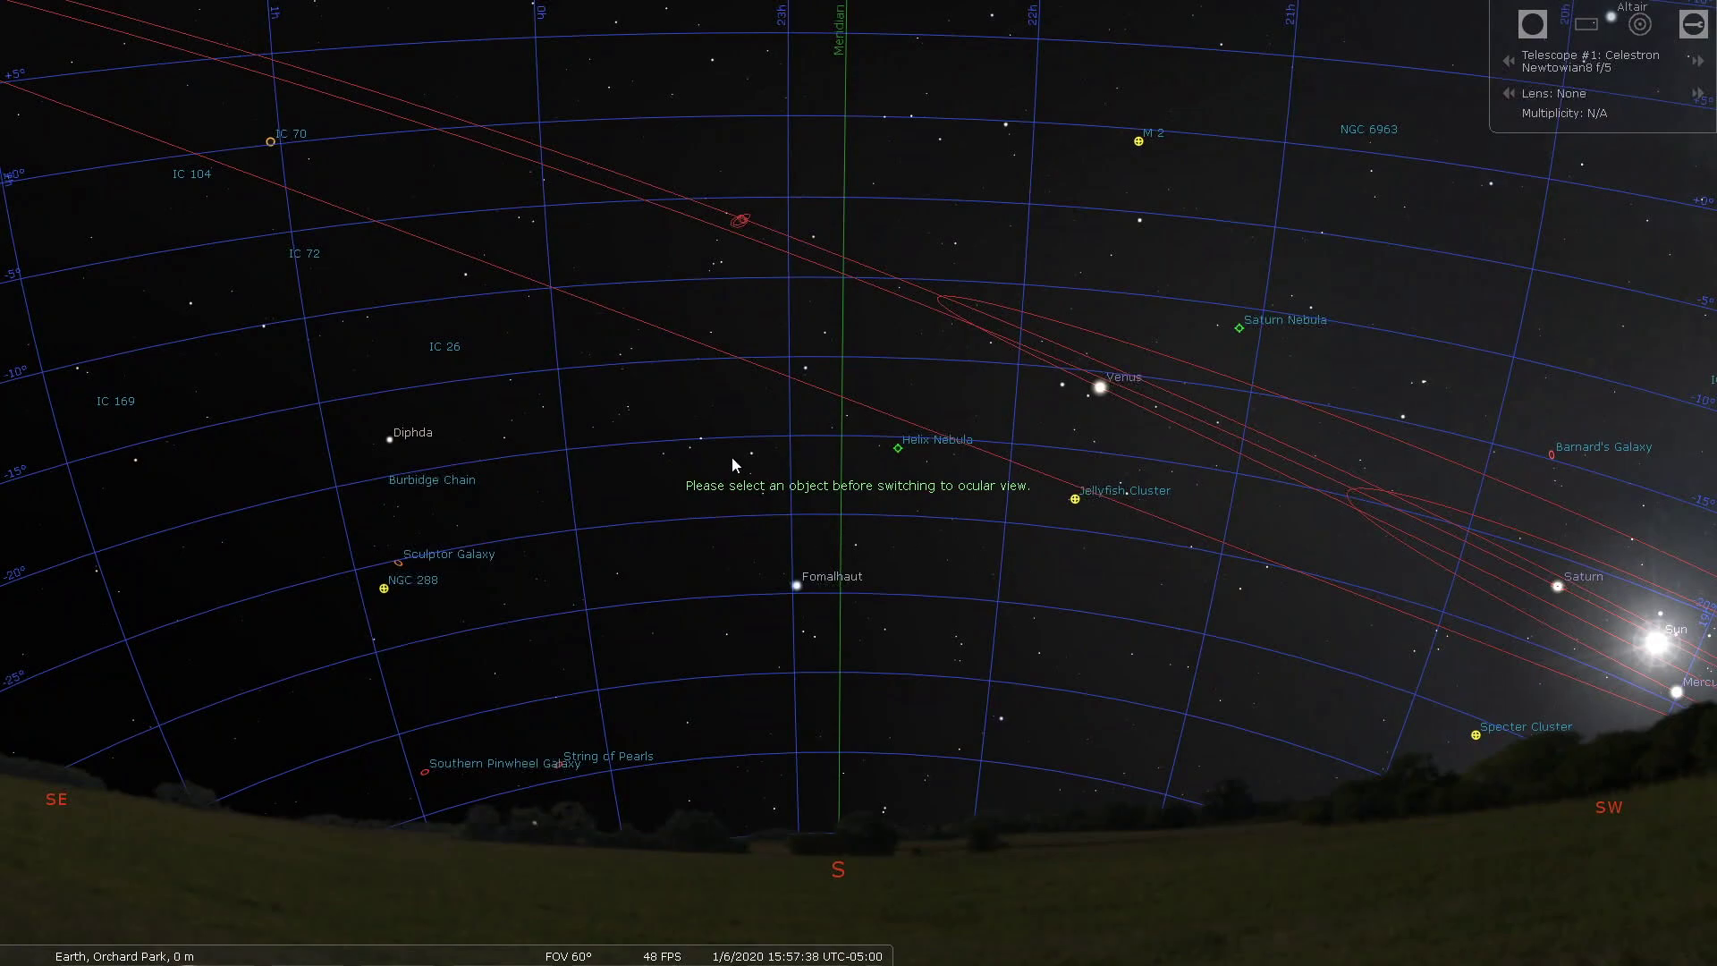
mouse_move(368, 948)
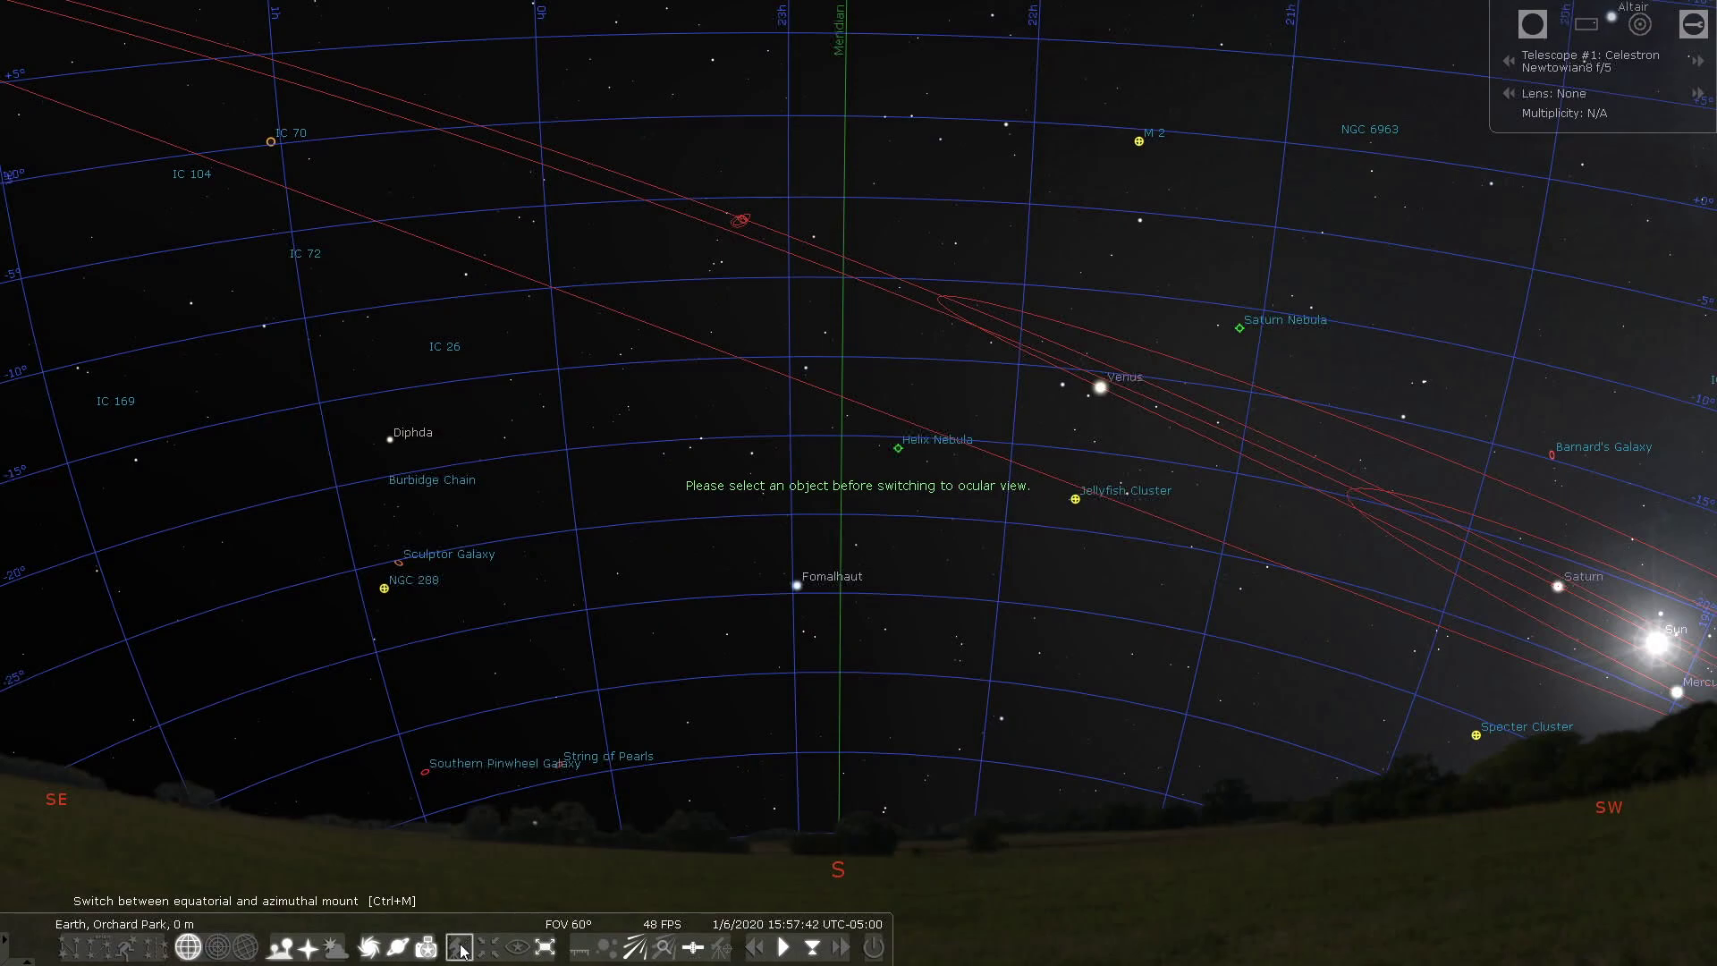
mouse_move(23, 836)
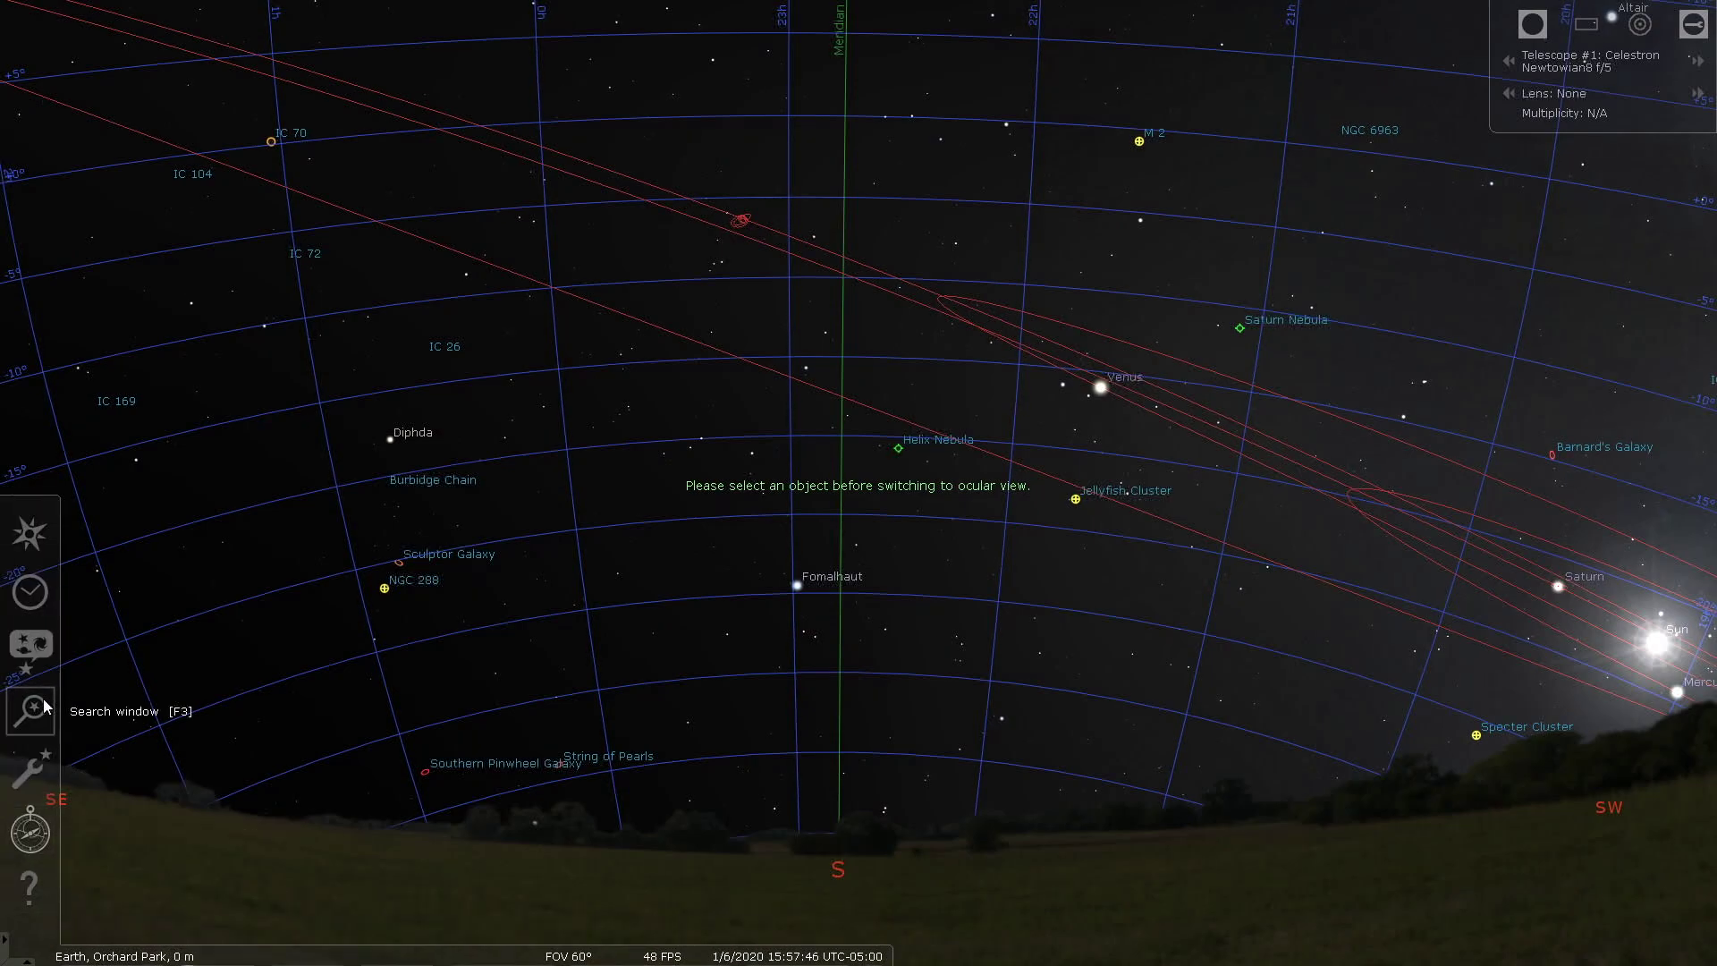
Step: Check the controlled CGX-L telescope entry in the Telescope Control plugin's configuration, and close both windows
click(30, 771)
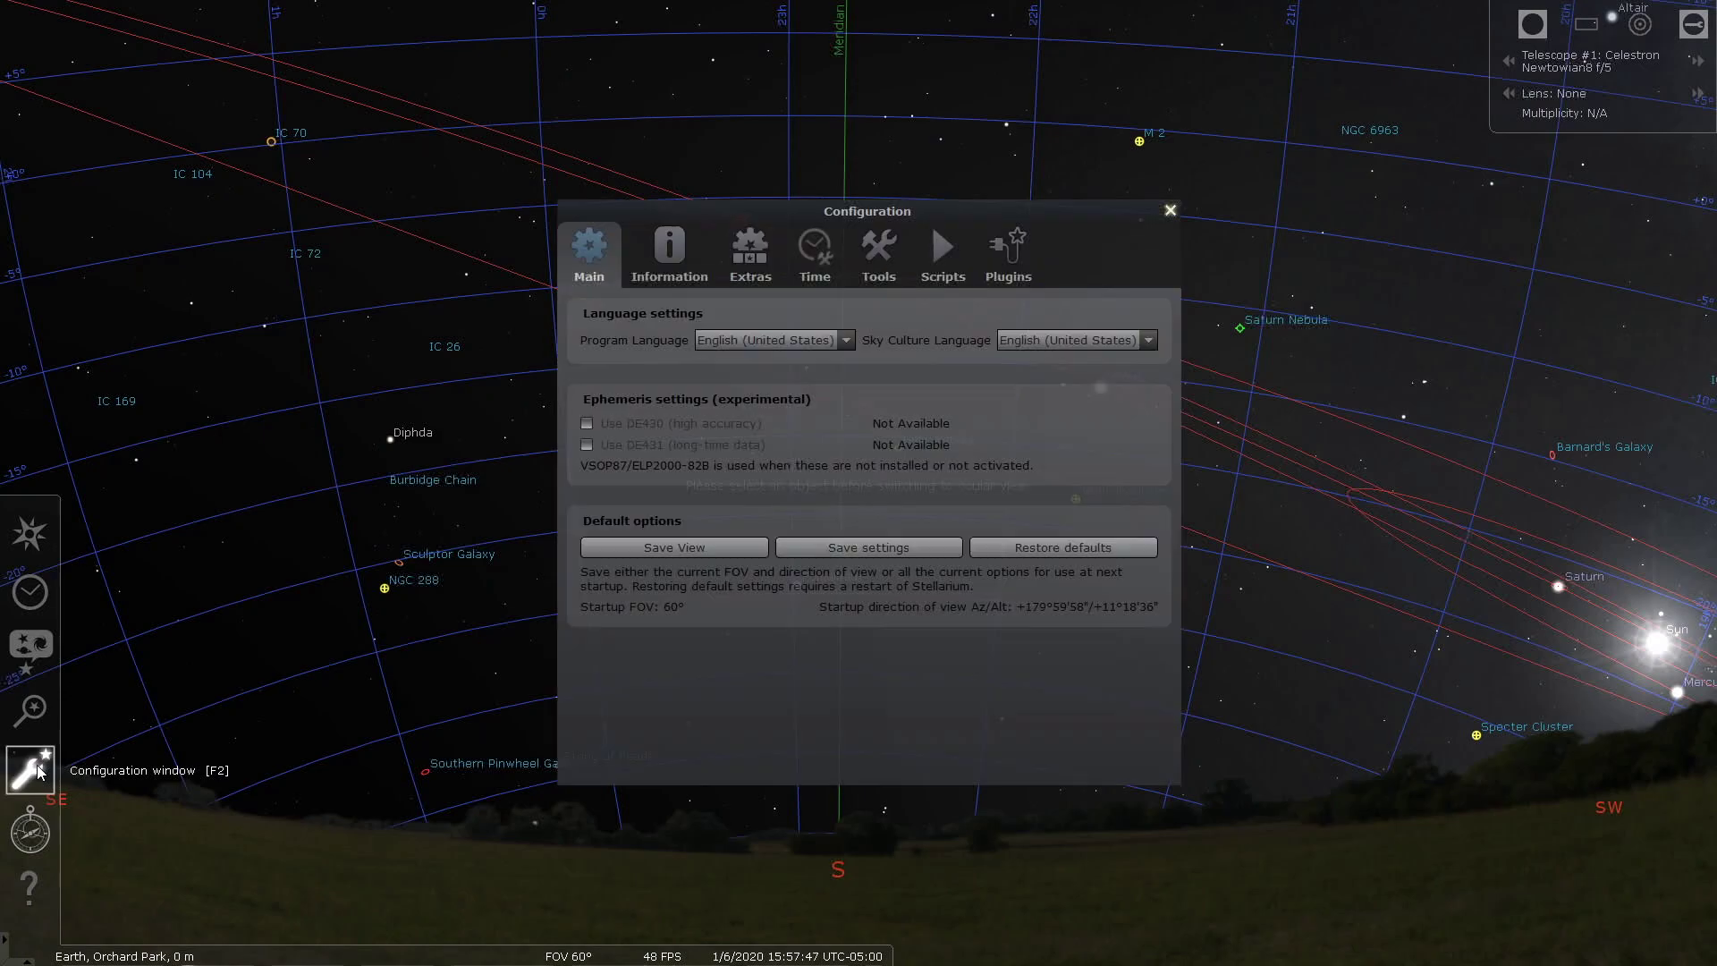
click(1002, 247)
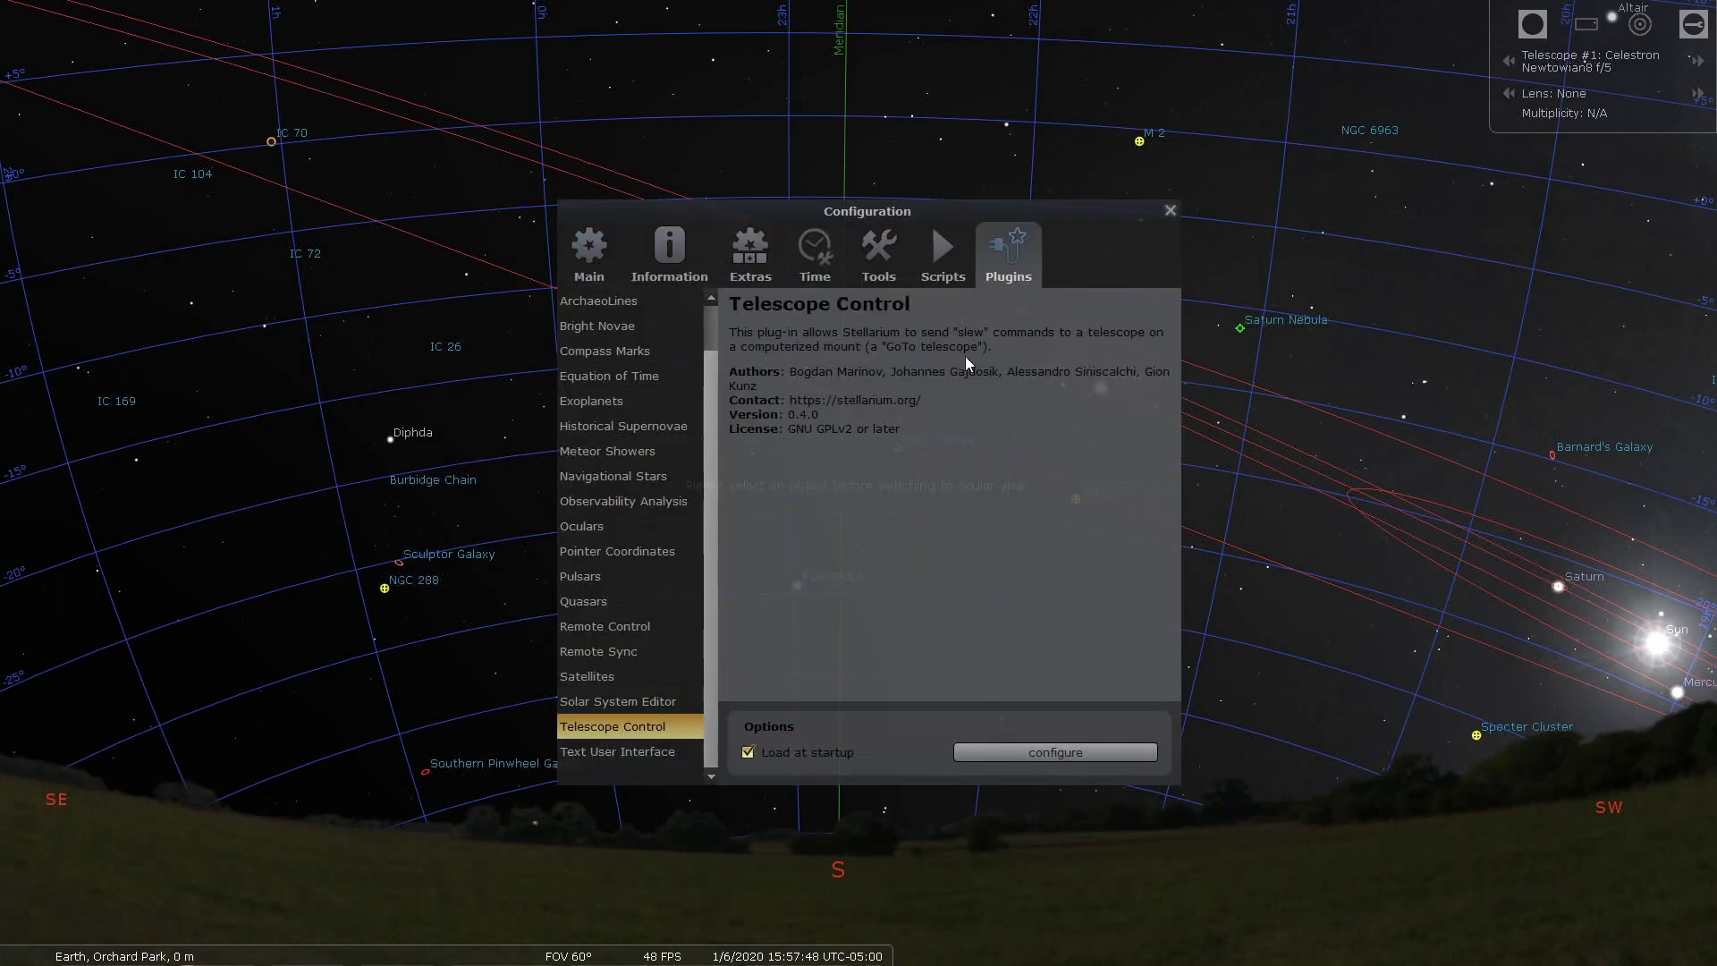
click(1027, 754)
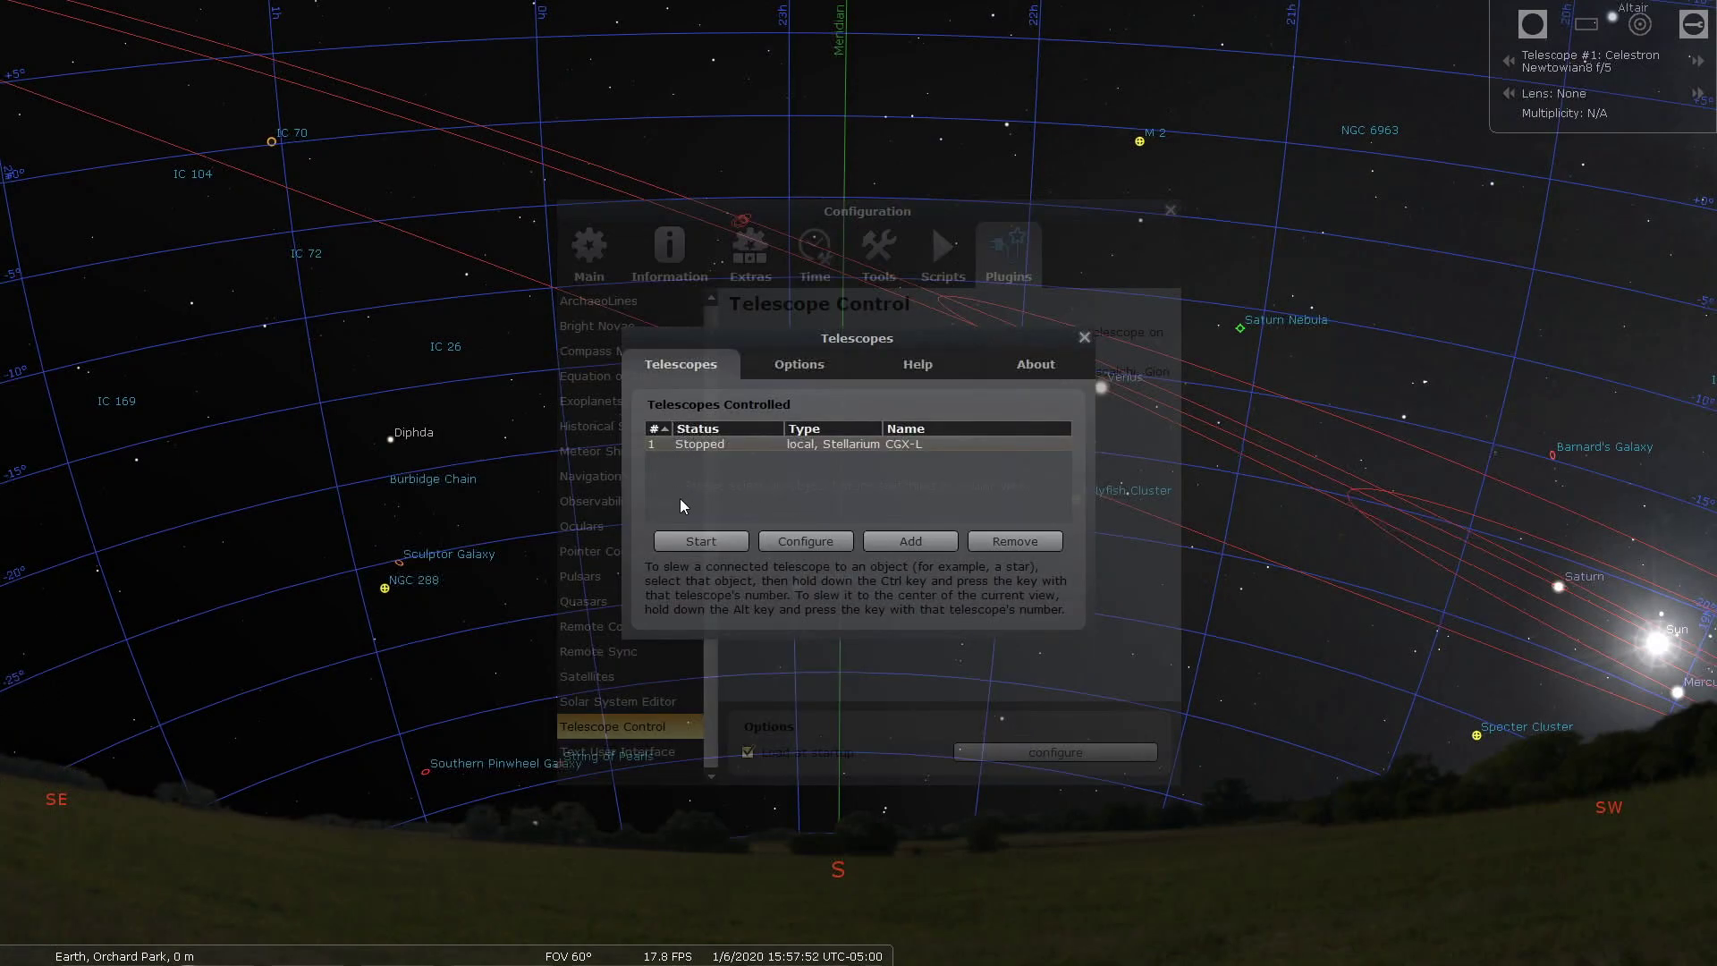
click(901, 444)
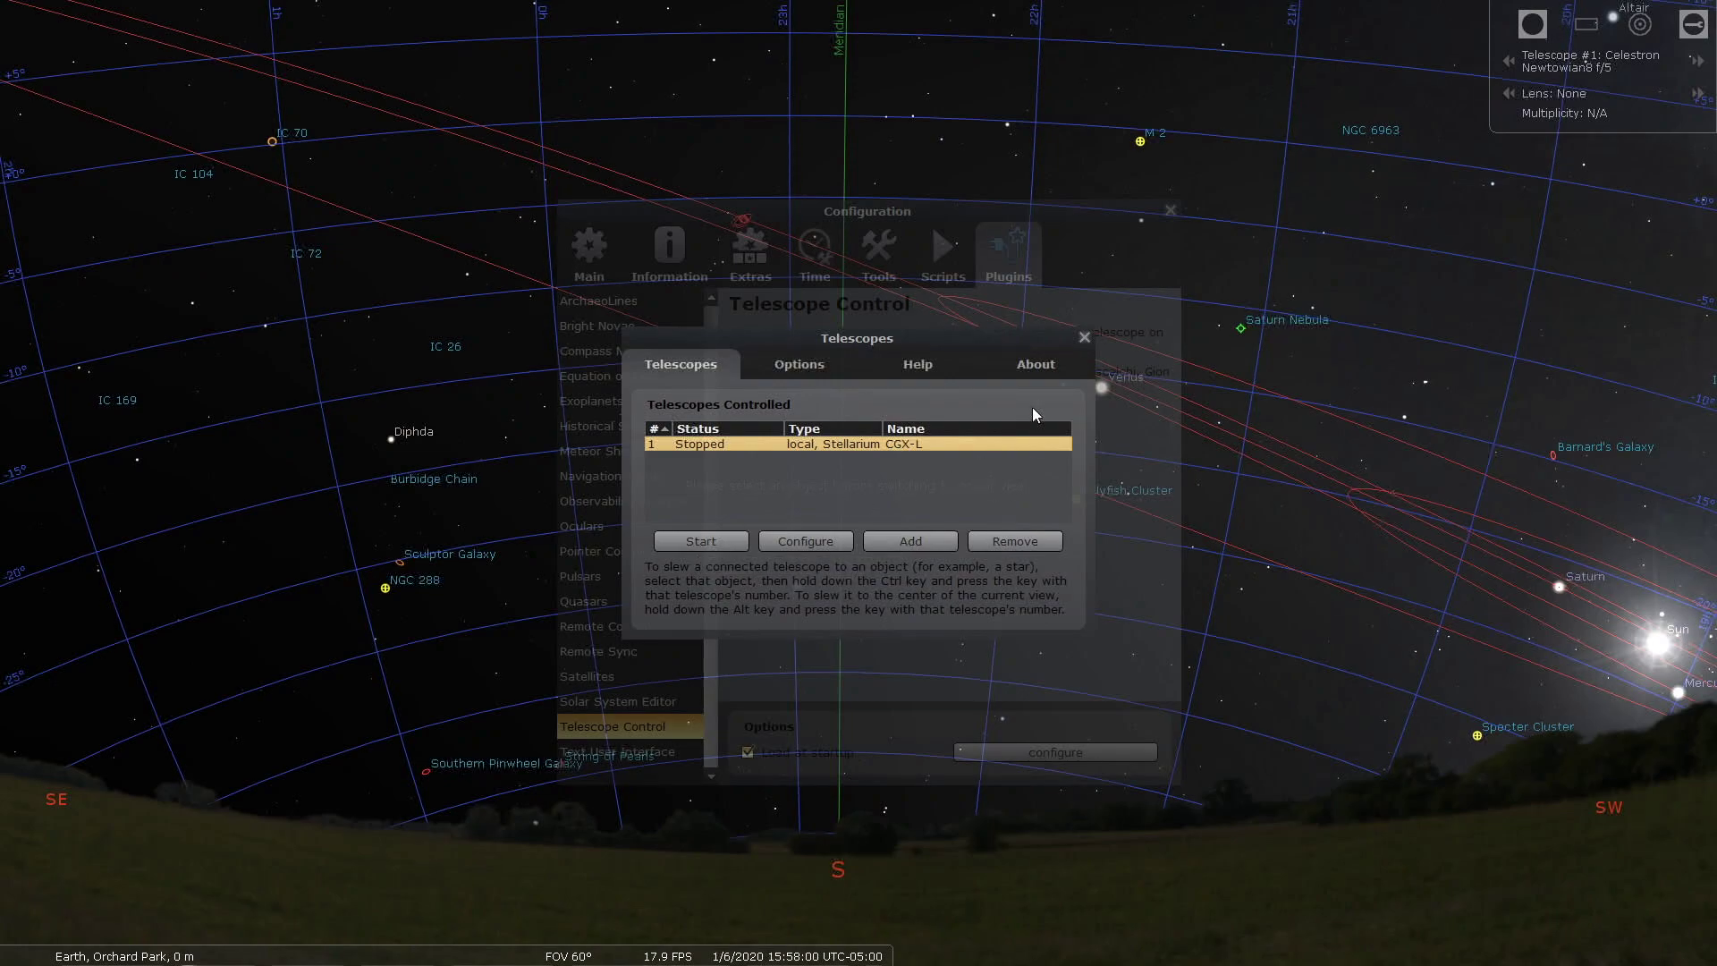
click(1084, 338)
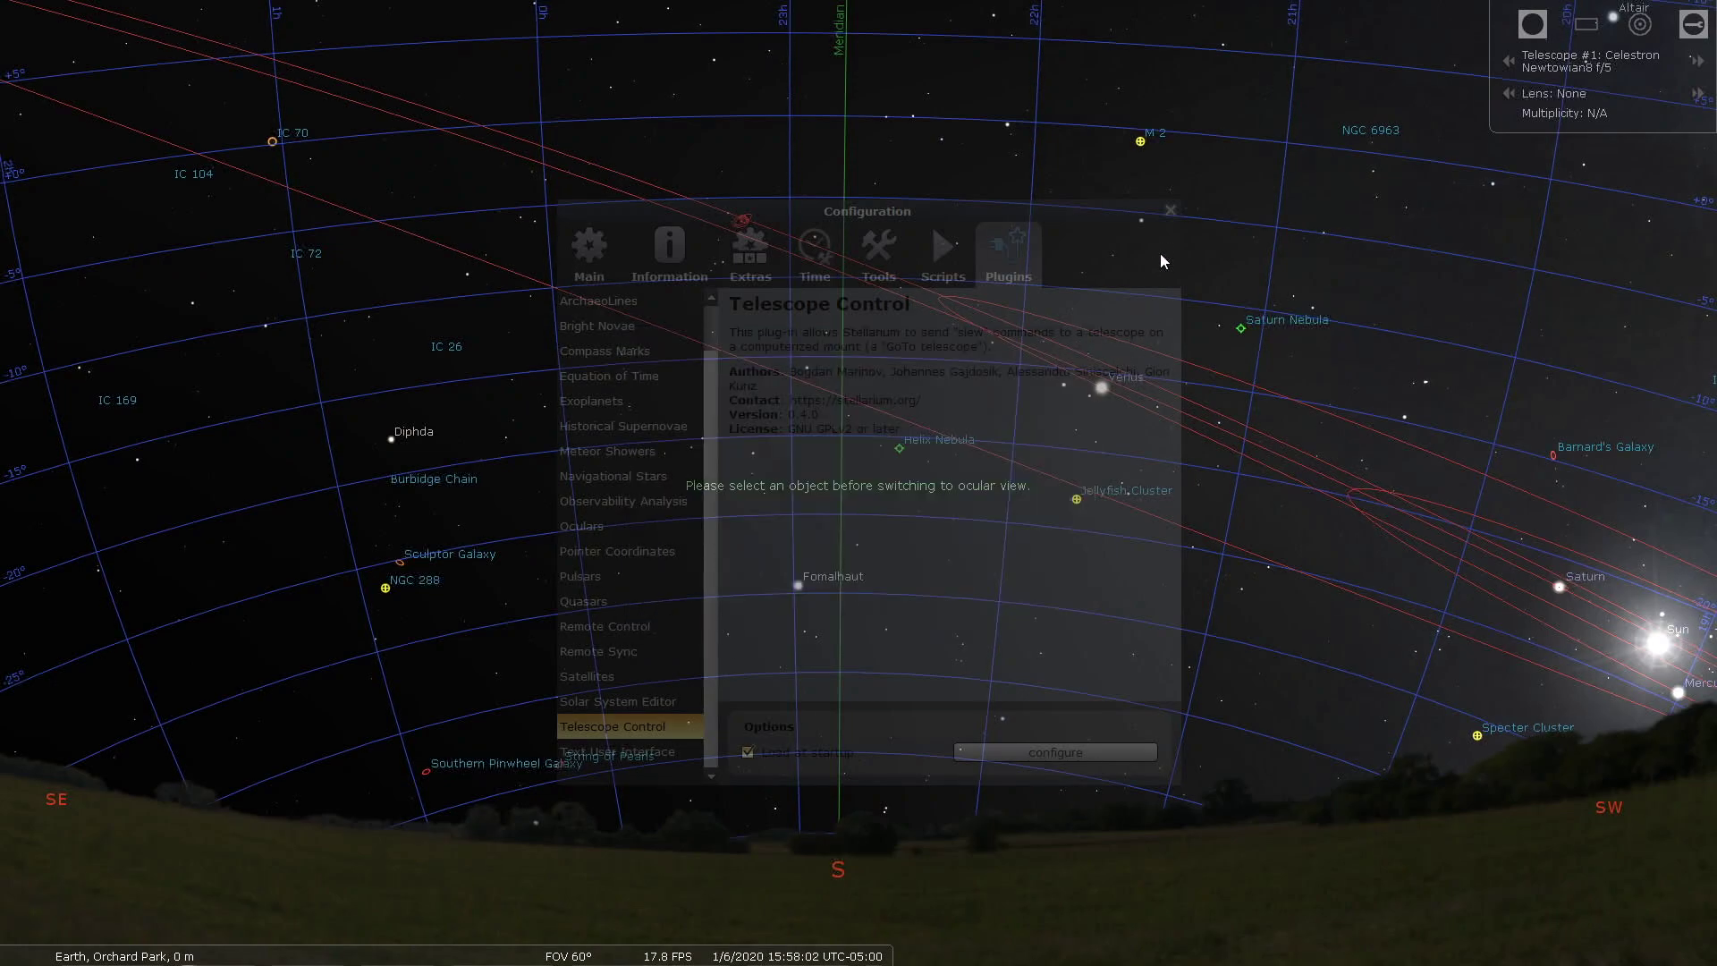
click(1171, 211)
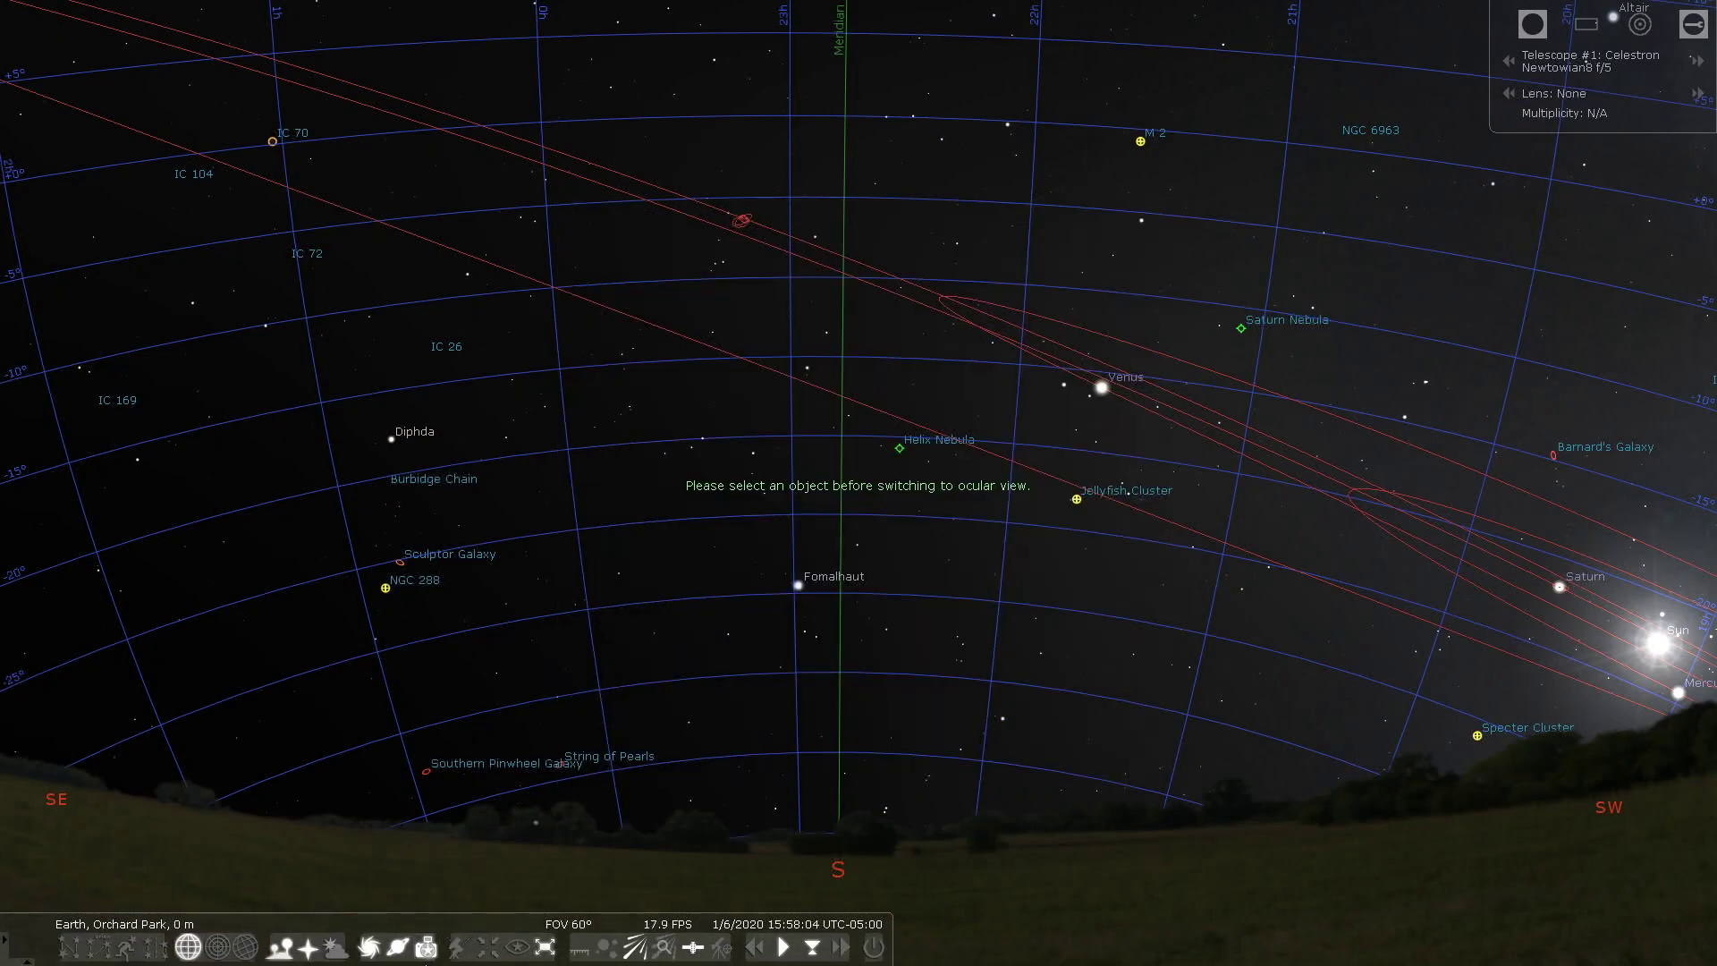
Step: Switch the sky view to equatorial mount and back to azimuthal mount
click(461, 955)
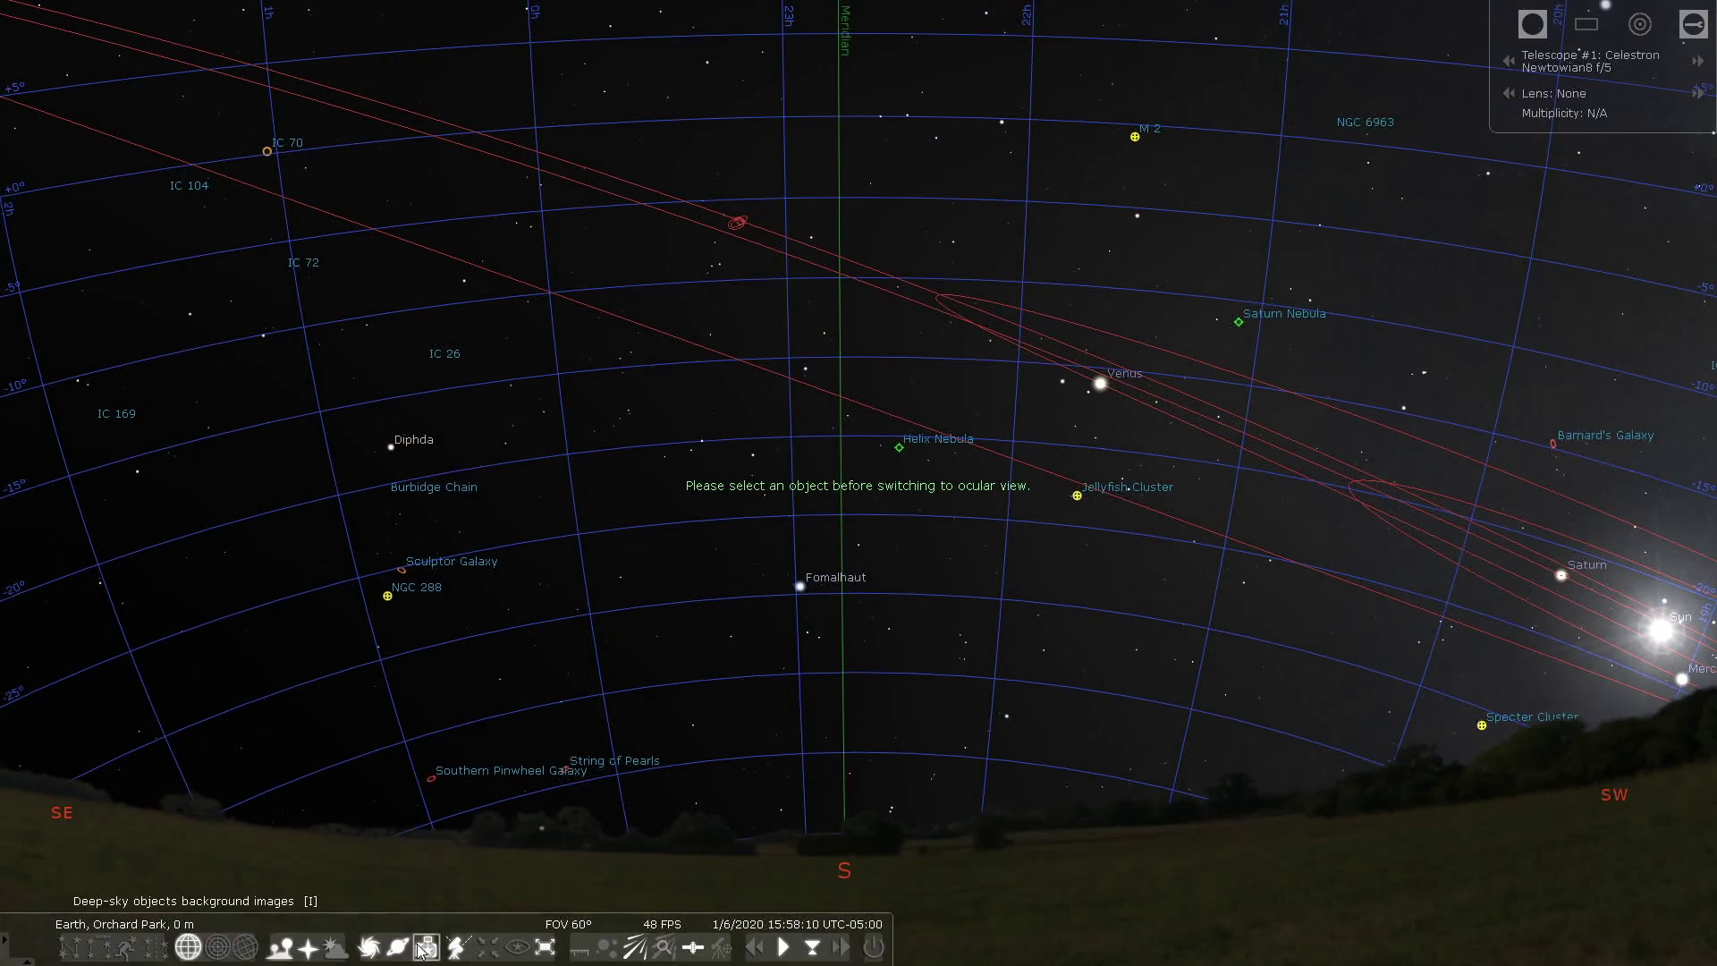
click(458, 946)
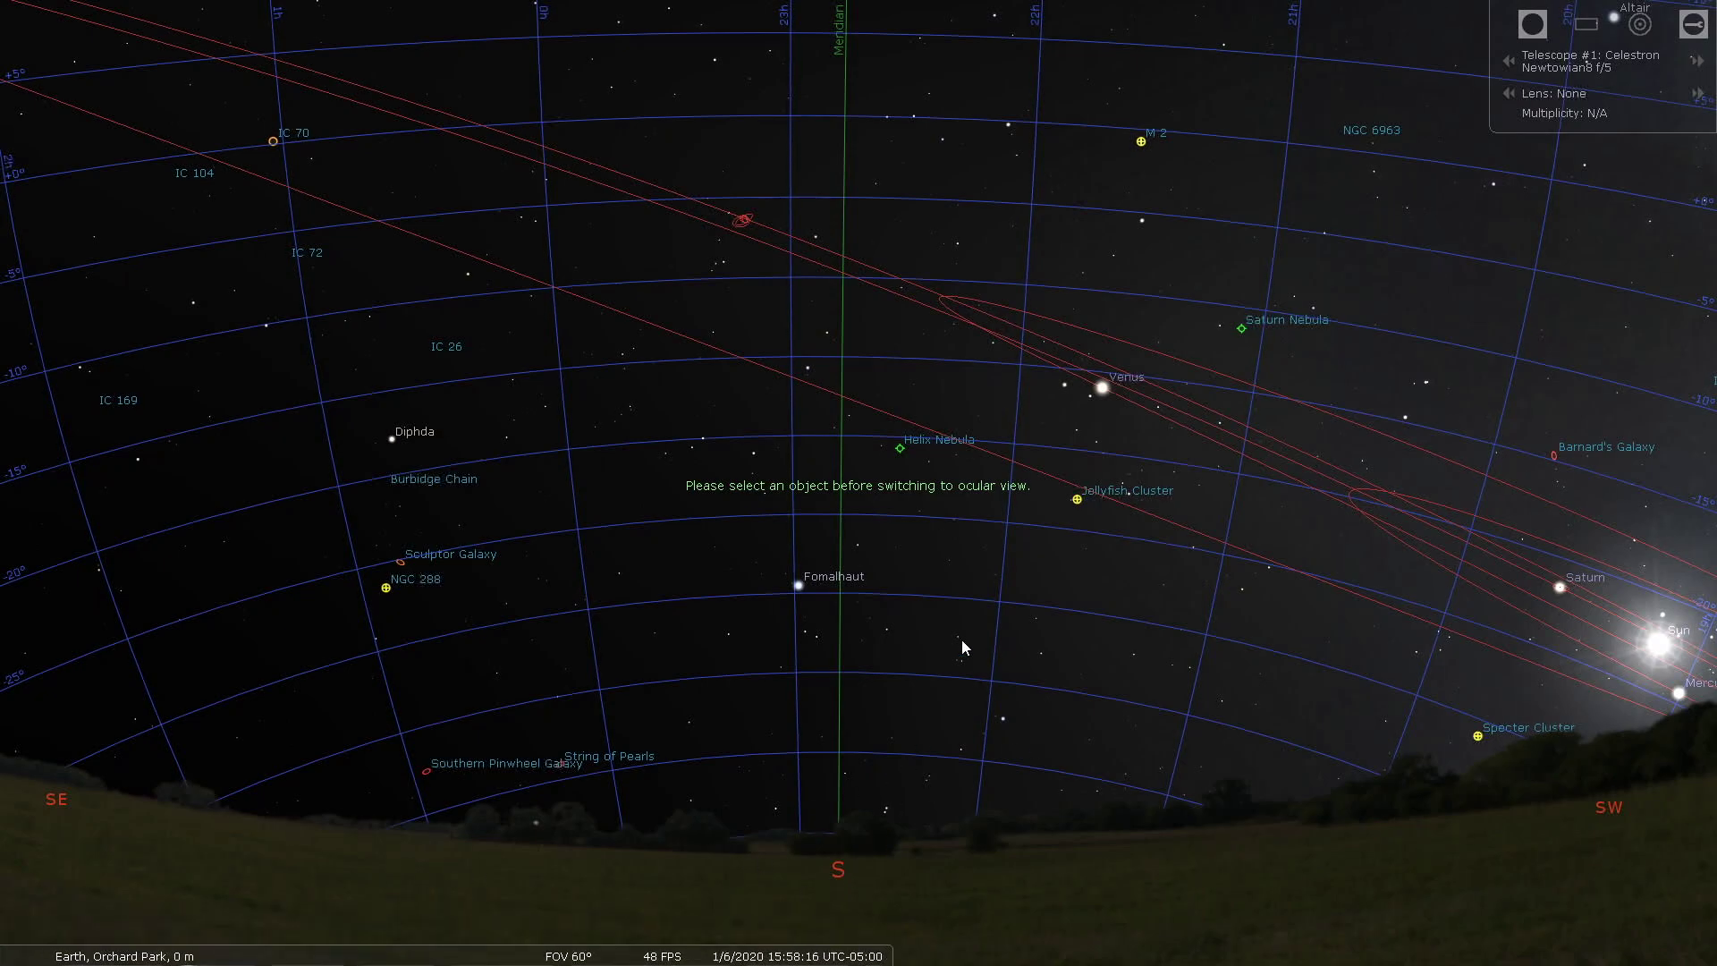
Step: Turn the sky view around through the west to the northern sky and select the Cat's Eye Nebula
drag(850, 491, 402, 500)
drag(1240, 569, 752, 420)
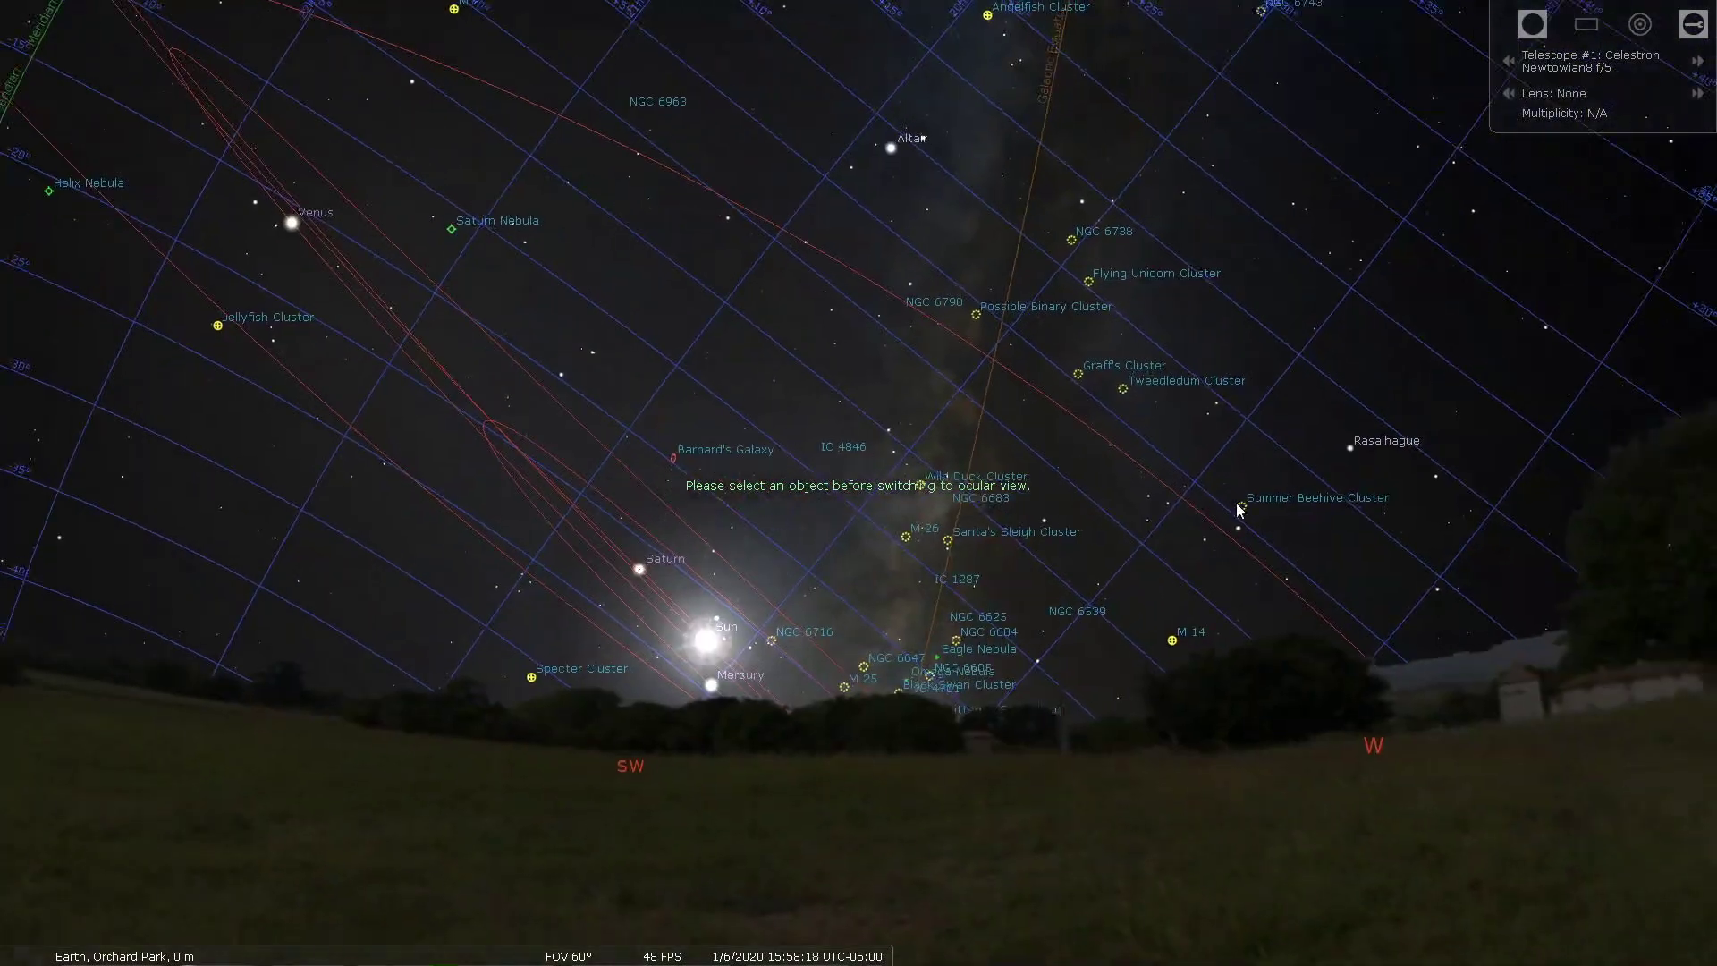
drag(1240, 511, 438, 513)
drag(1319, 492, 520, 583)
drag(778, 545, 669, 479)
drag(565, 571, 595, 593)
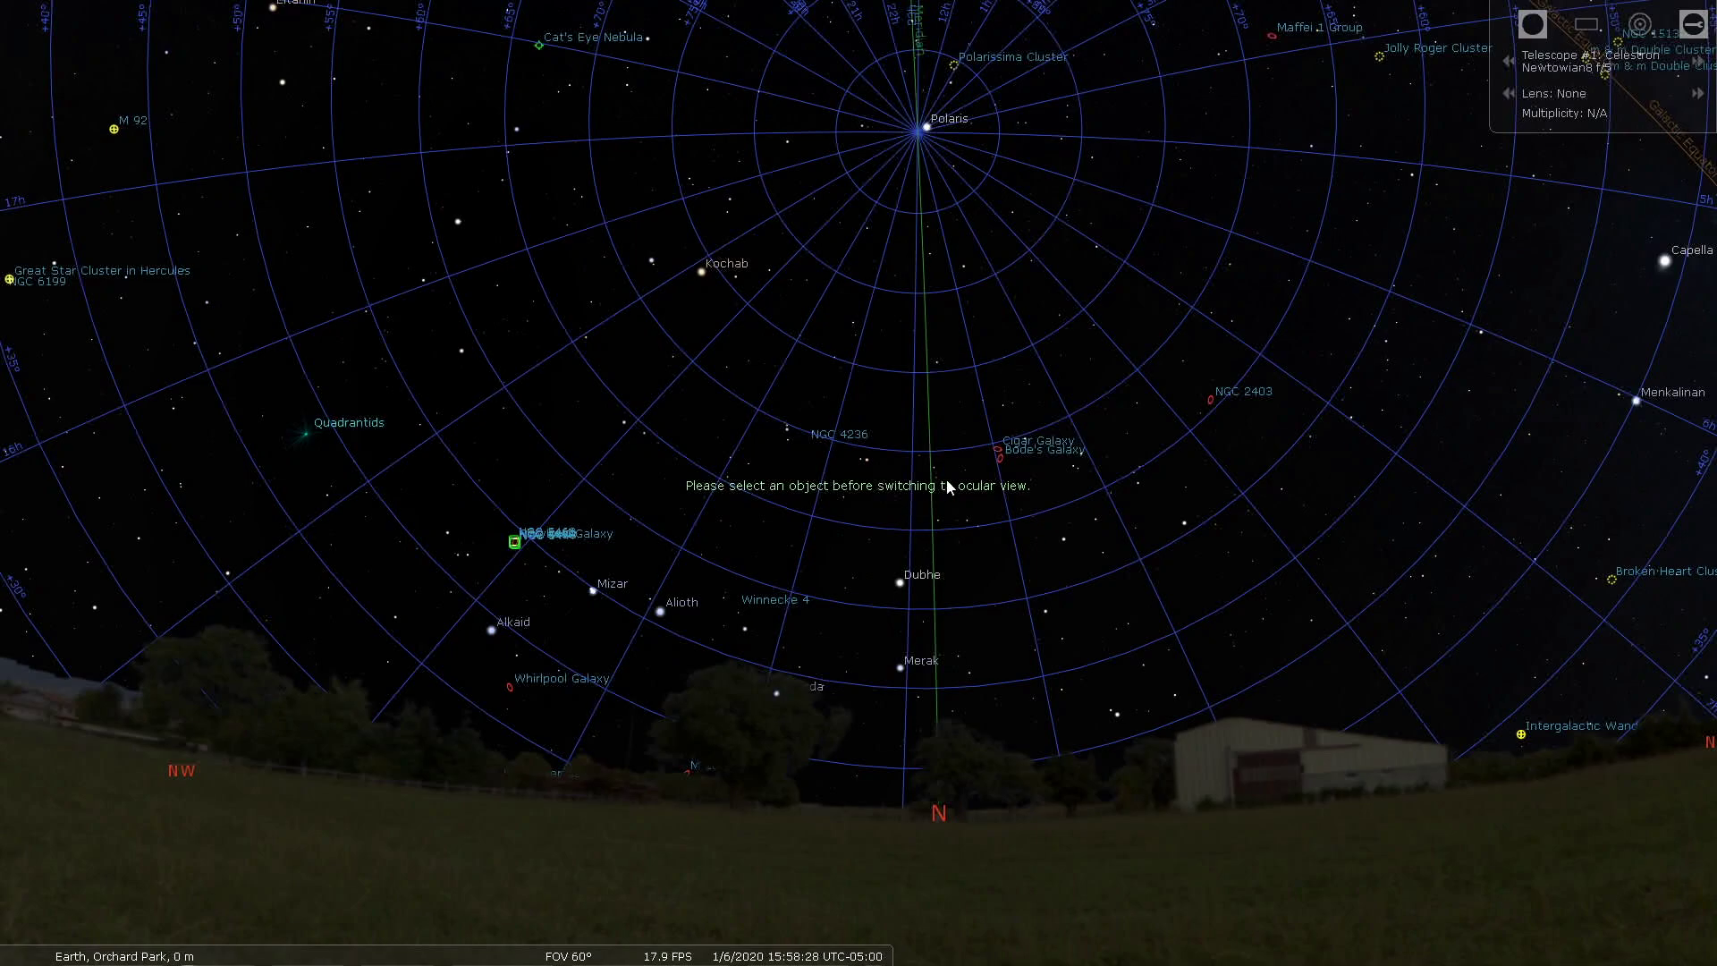
drag(716, 393, 923, 467)
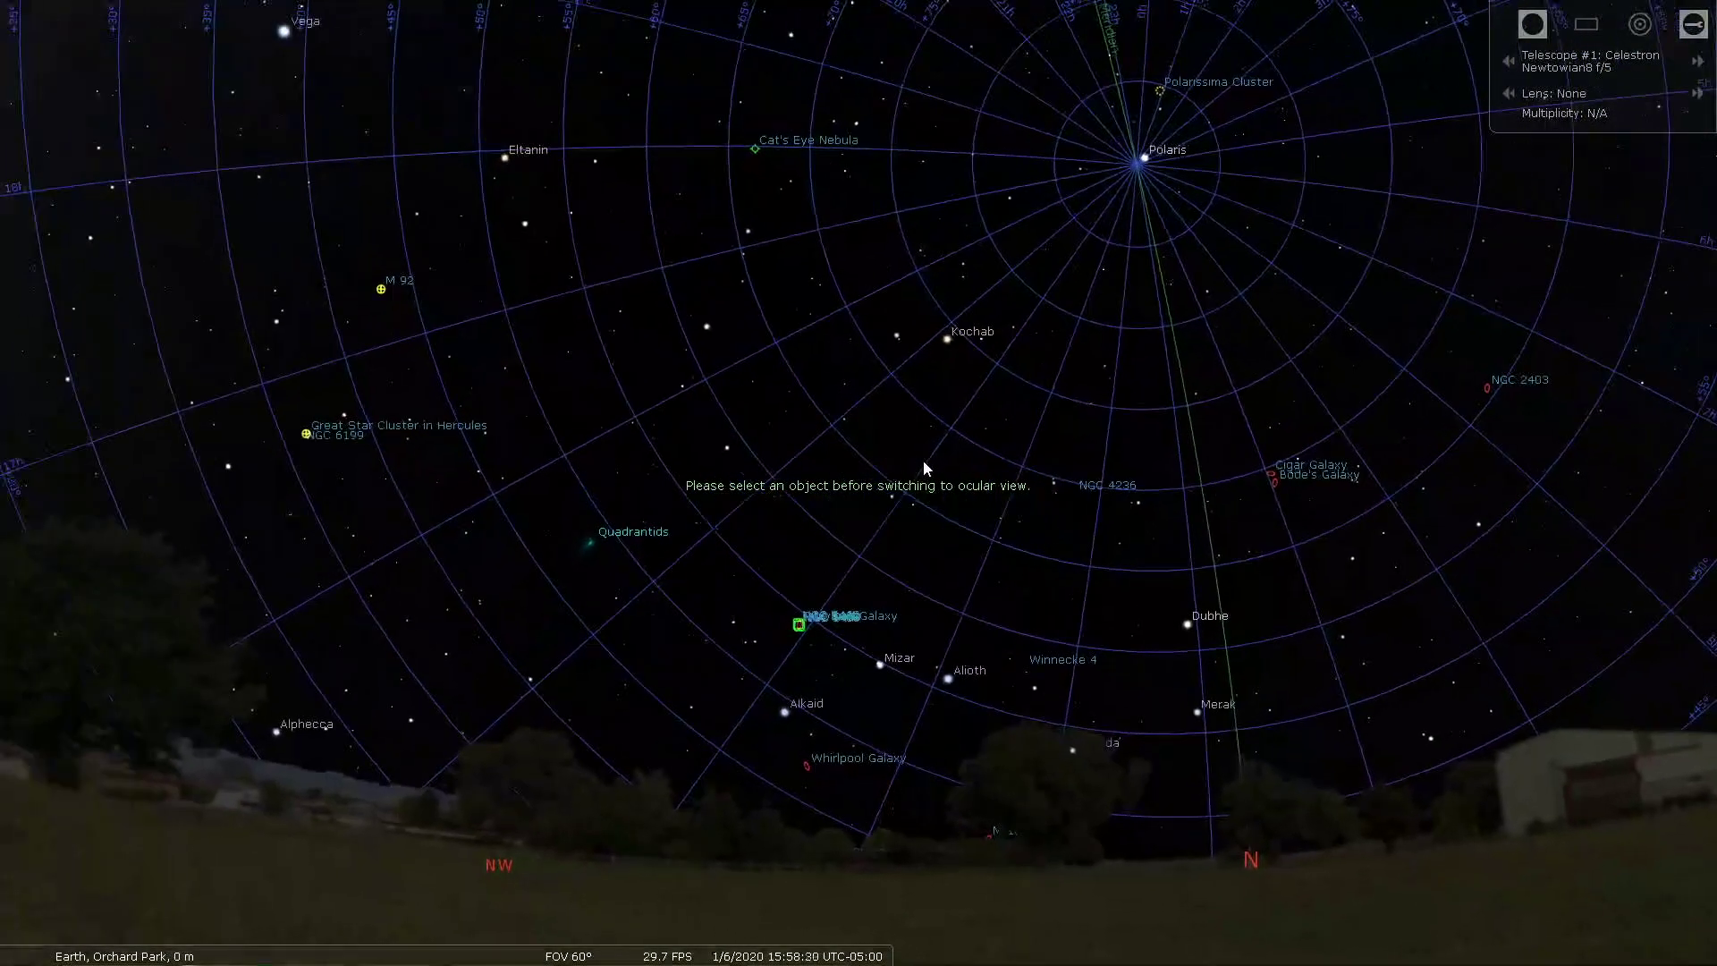
drag(816, 380, 842, 462)
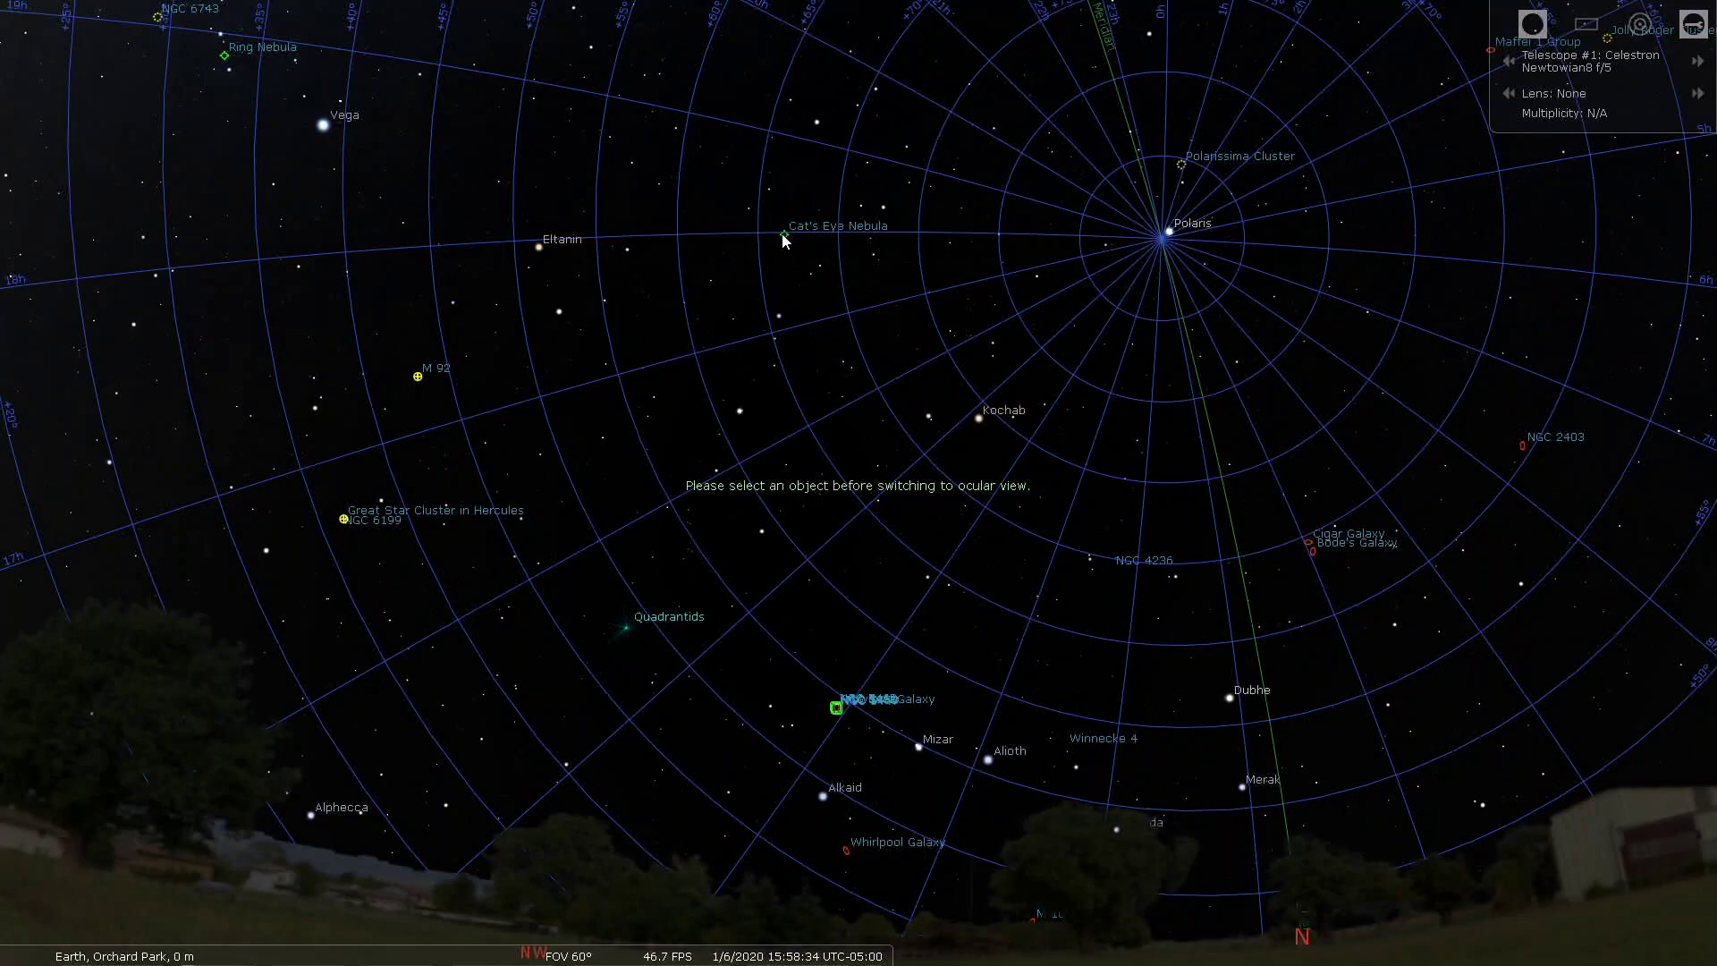
click(784, 235)
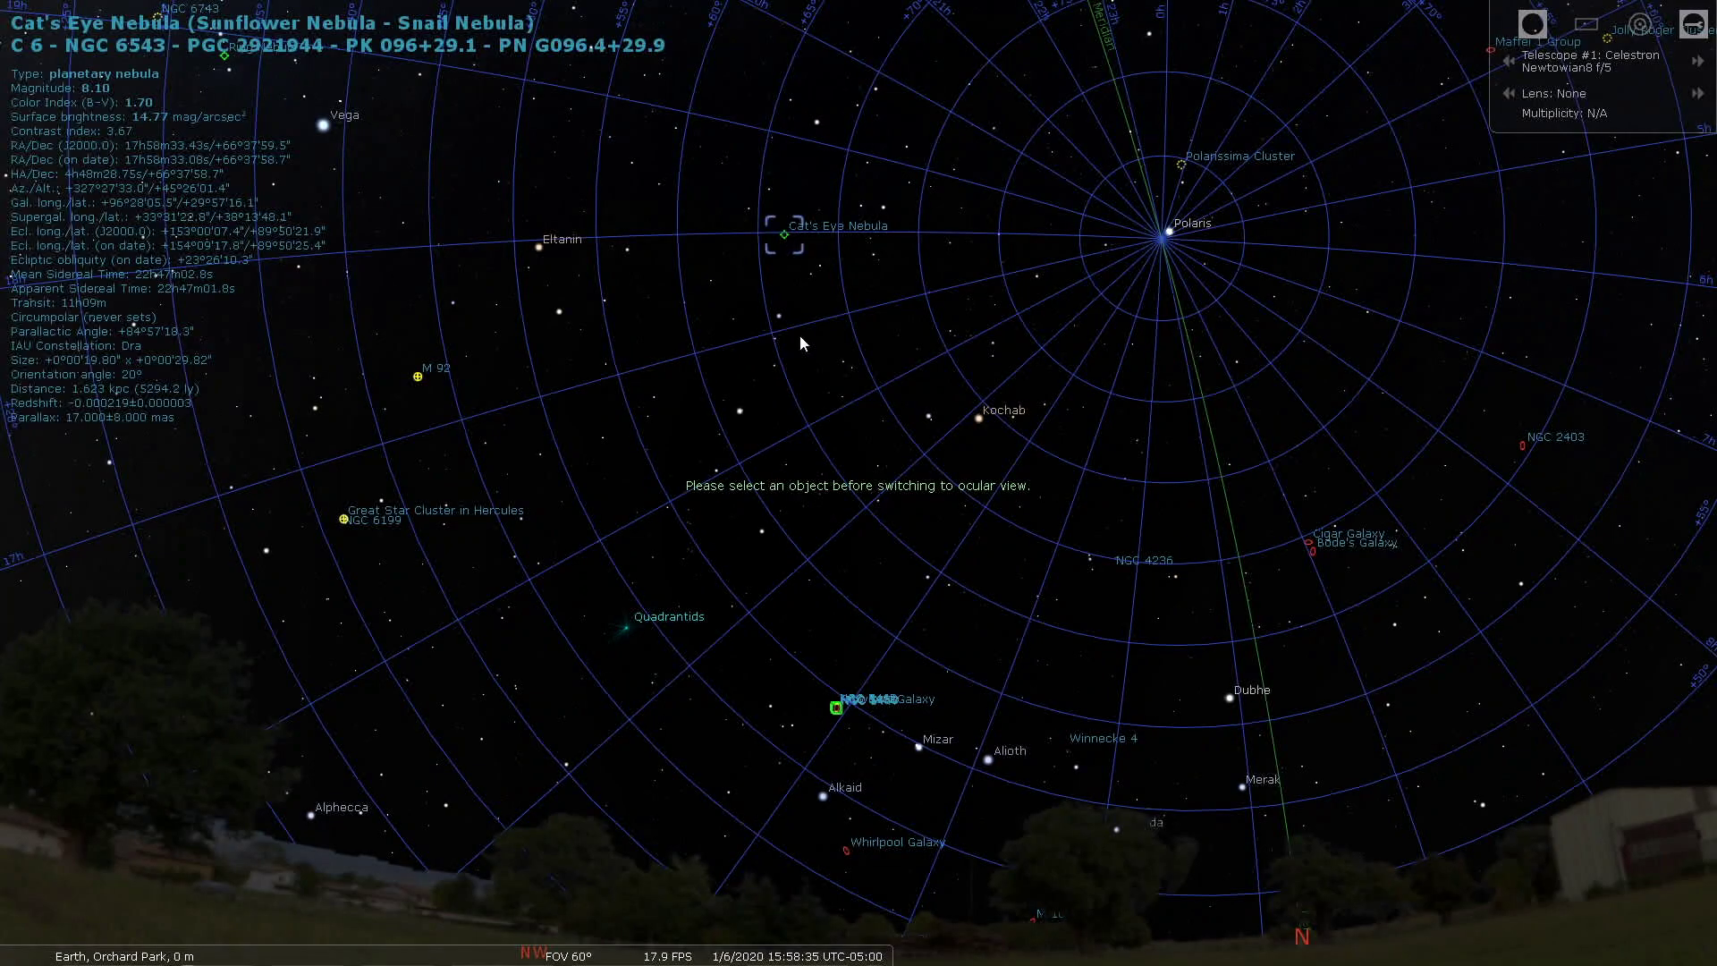
Step: Show the image sensor frame on the nebula, compare the Mallincam DS10cTEC B2 sensor, and return to DS10cTEC B1
click(1587, 29)
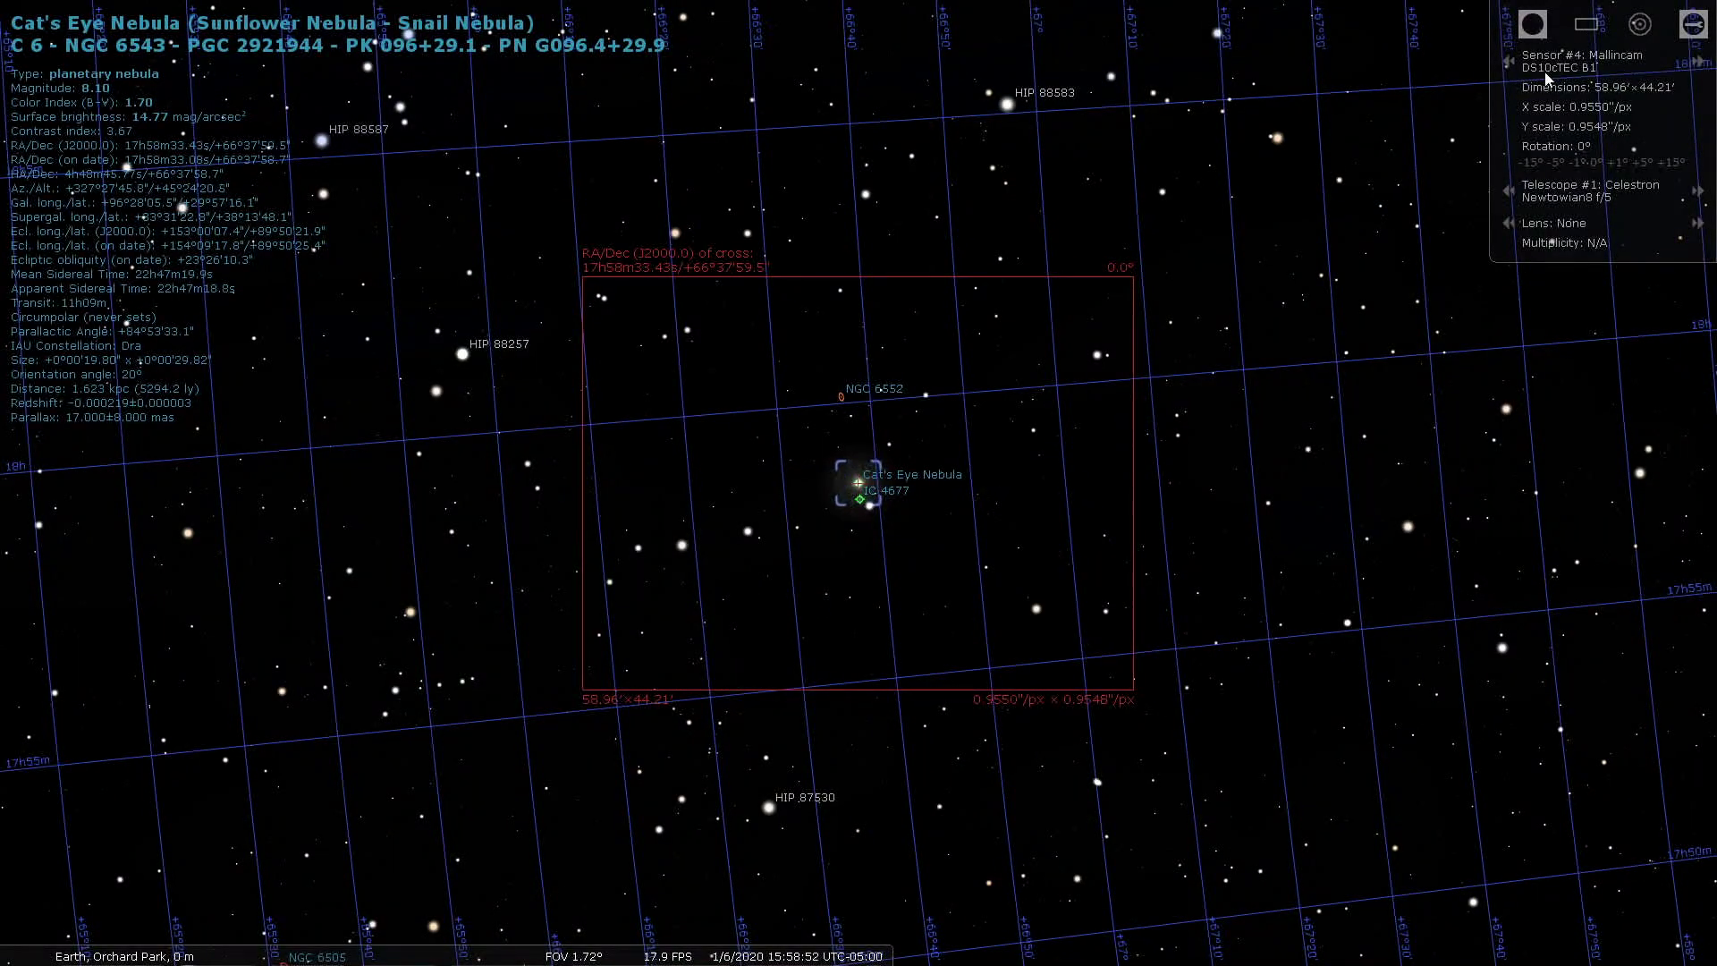
click(1697, 61)
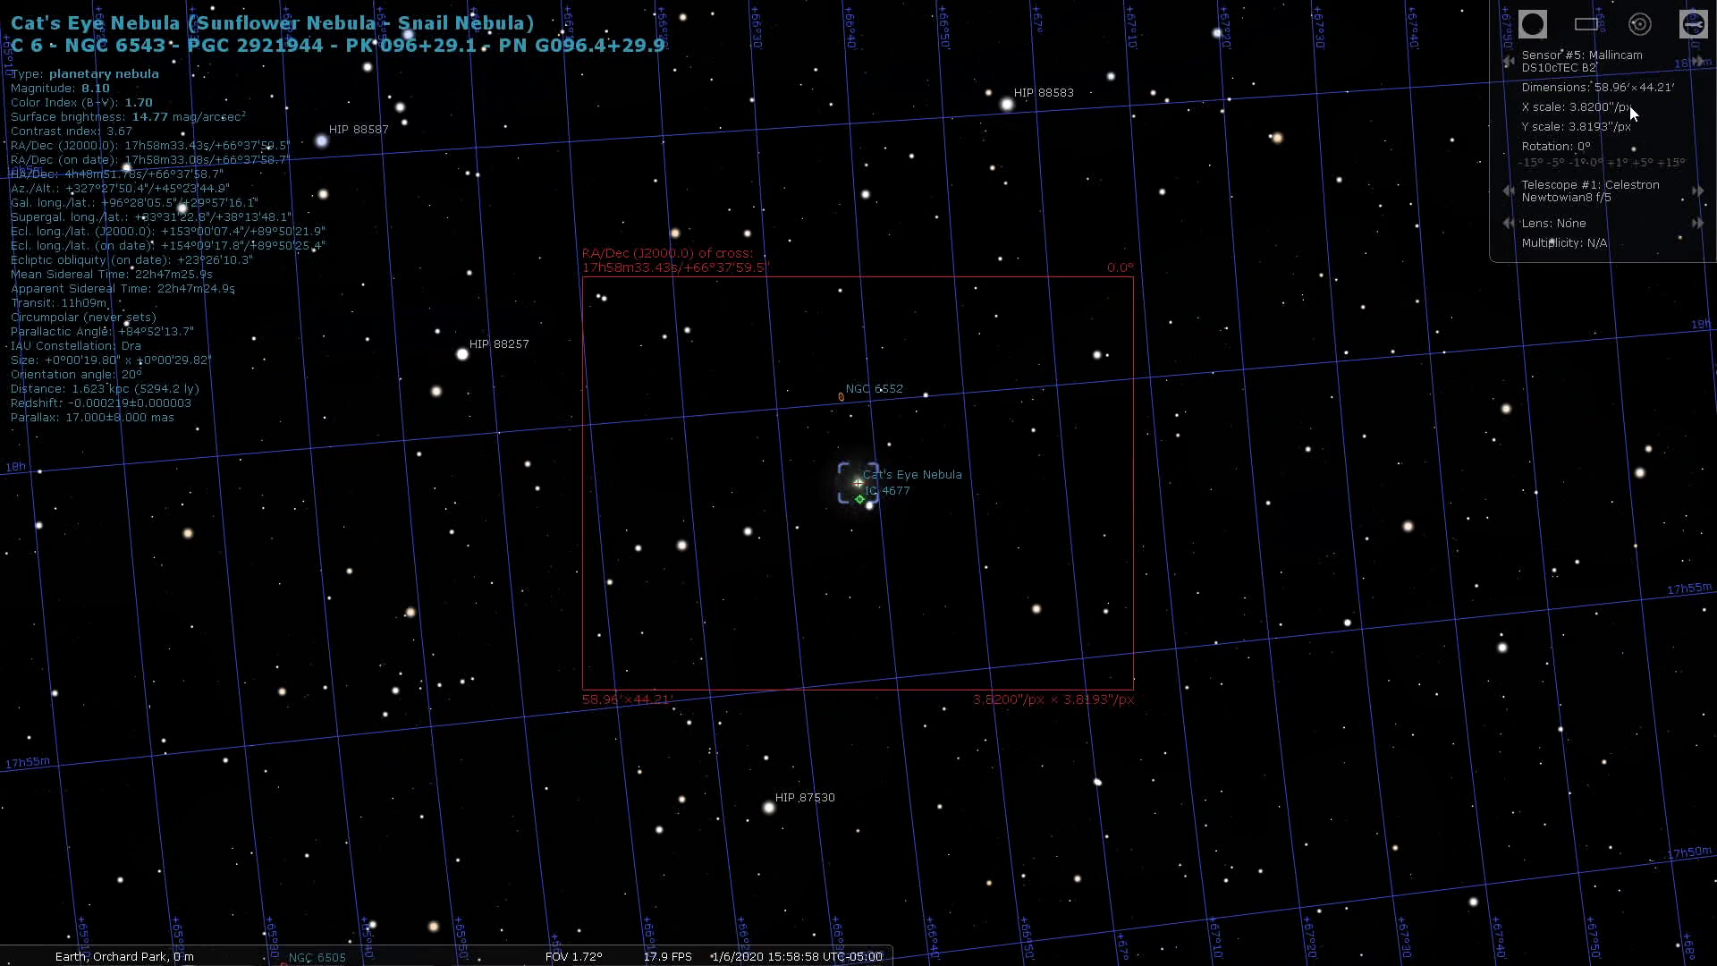
click(1510, 61)
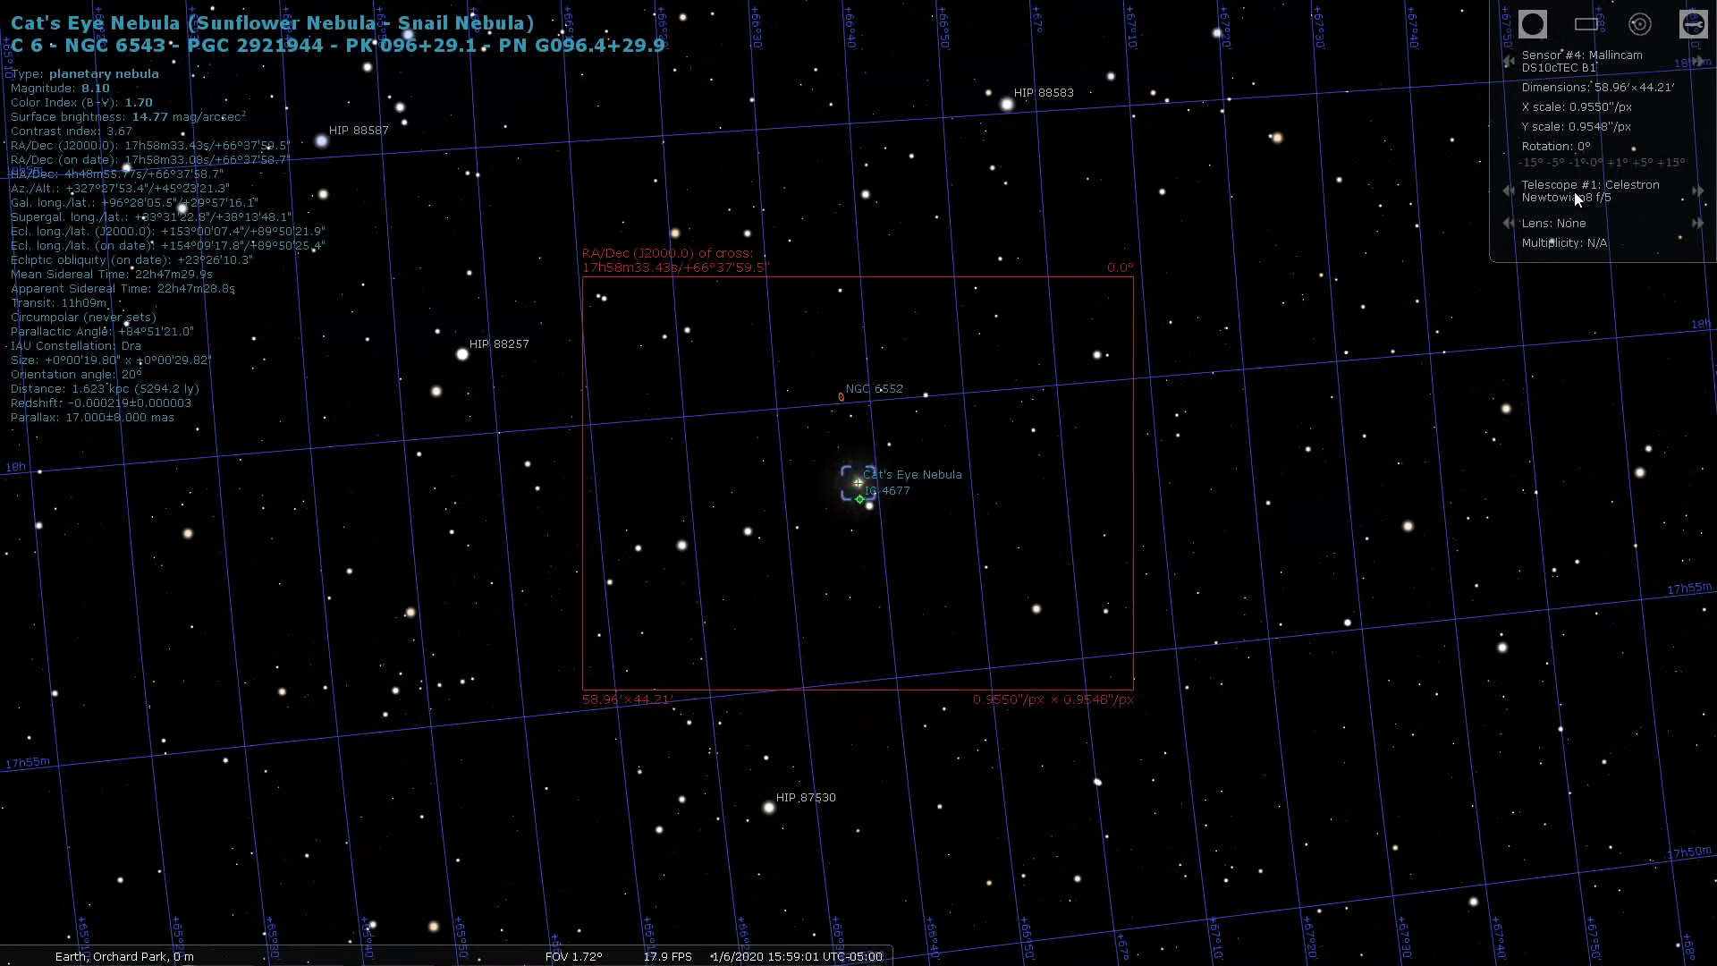
Step: Compare the nebula's sensor framing with the Celestron C14 f/7, C14 f/11 and RASA 8 f/2, settle on C14 f/11, and hide the frame
click(1697, 191)
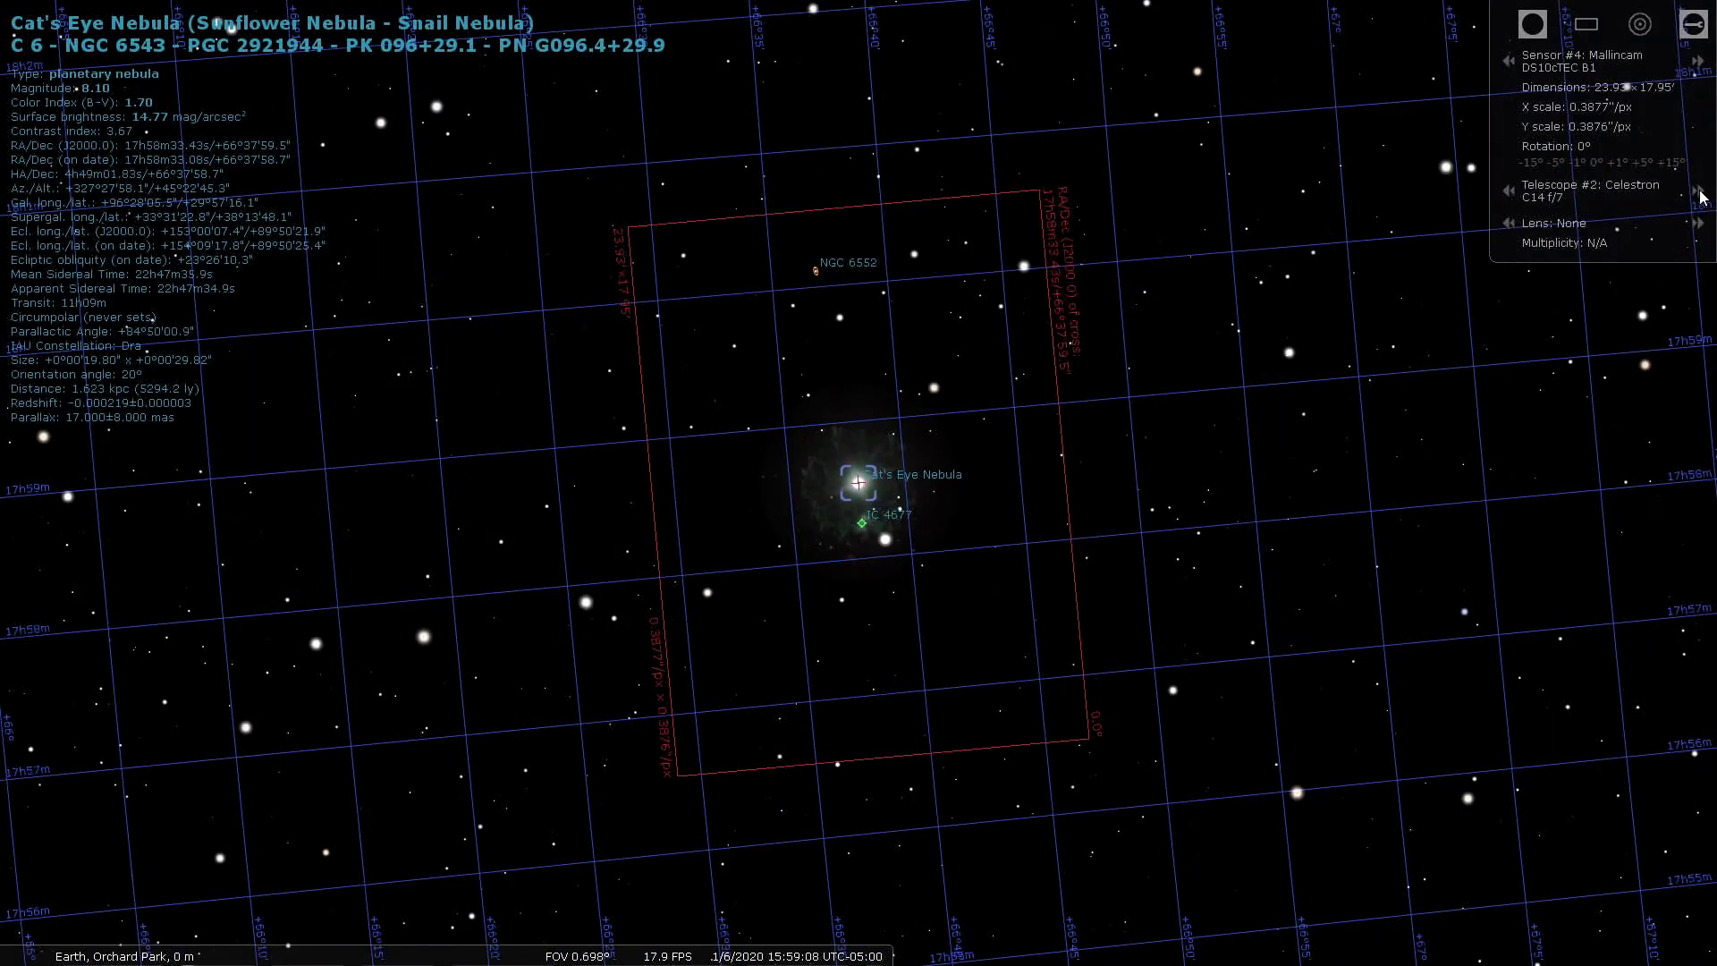
click(1697, 191)
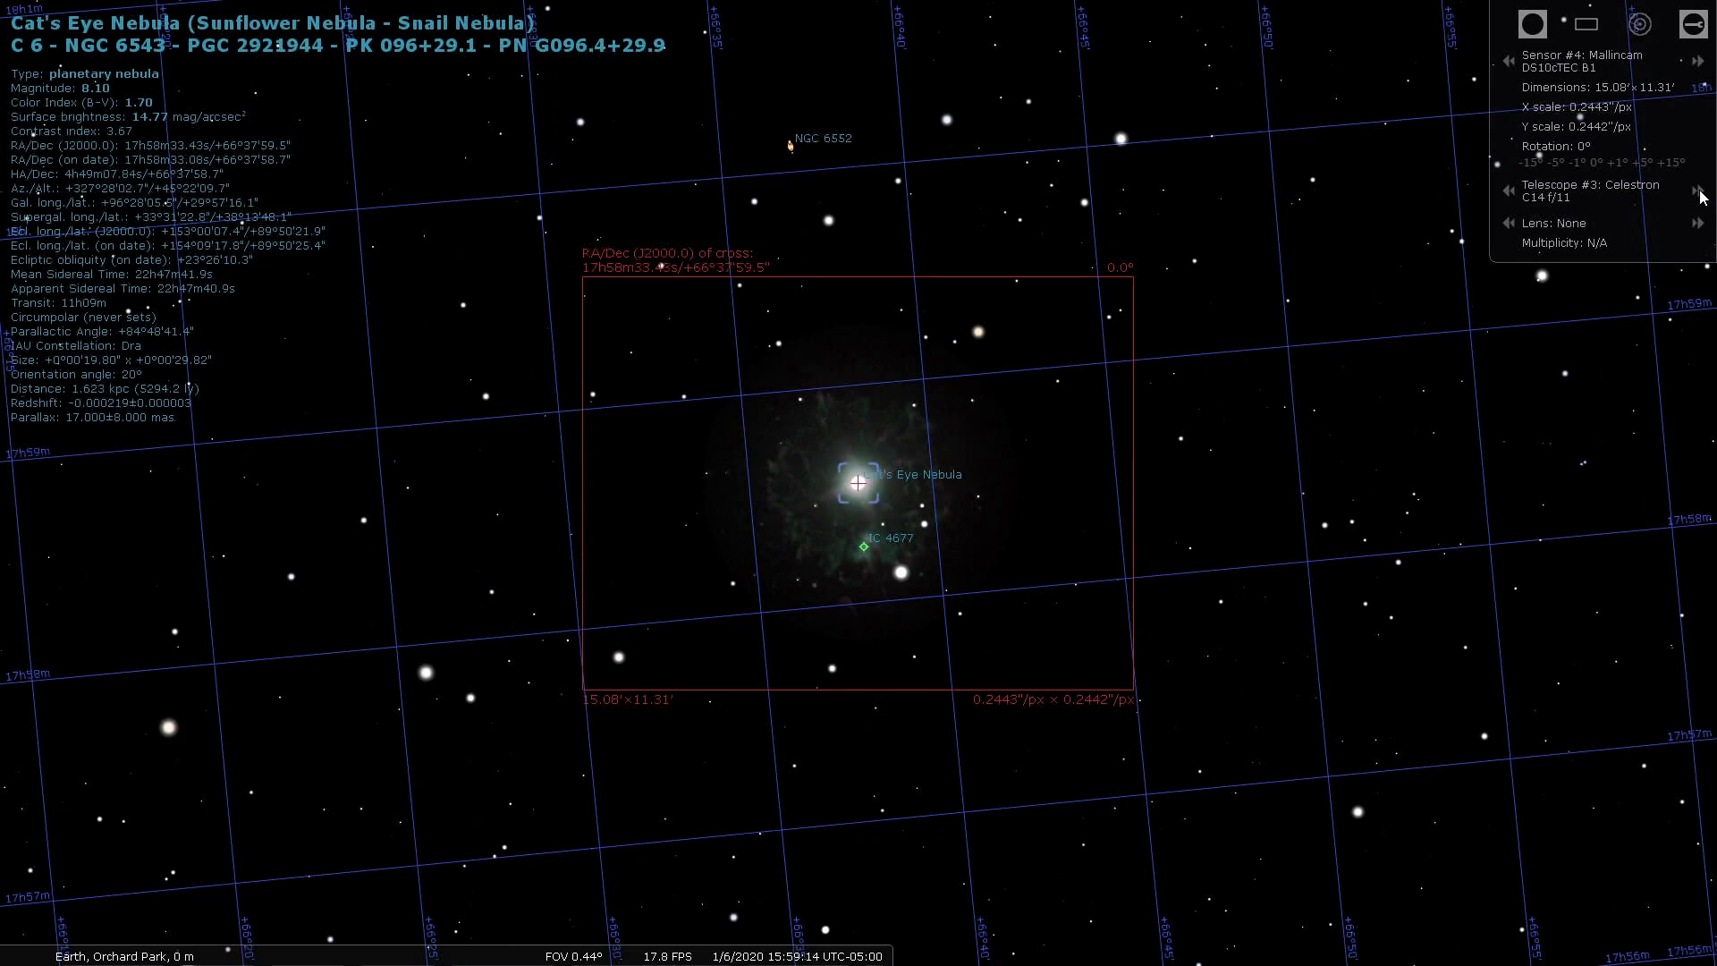
click(1509, 192)
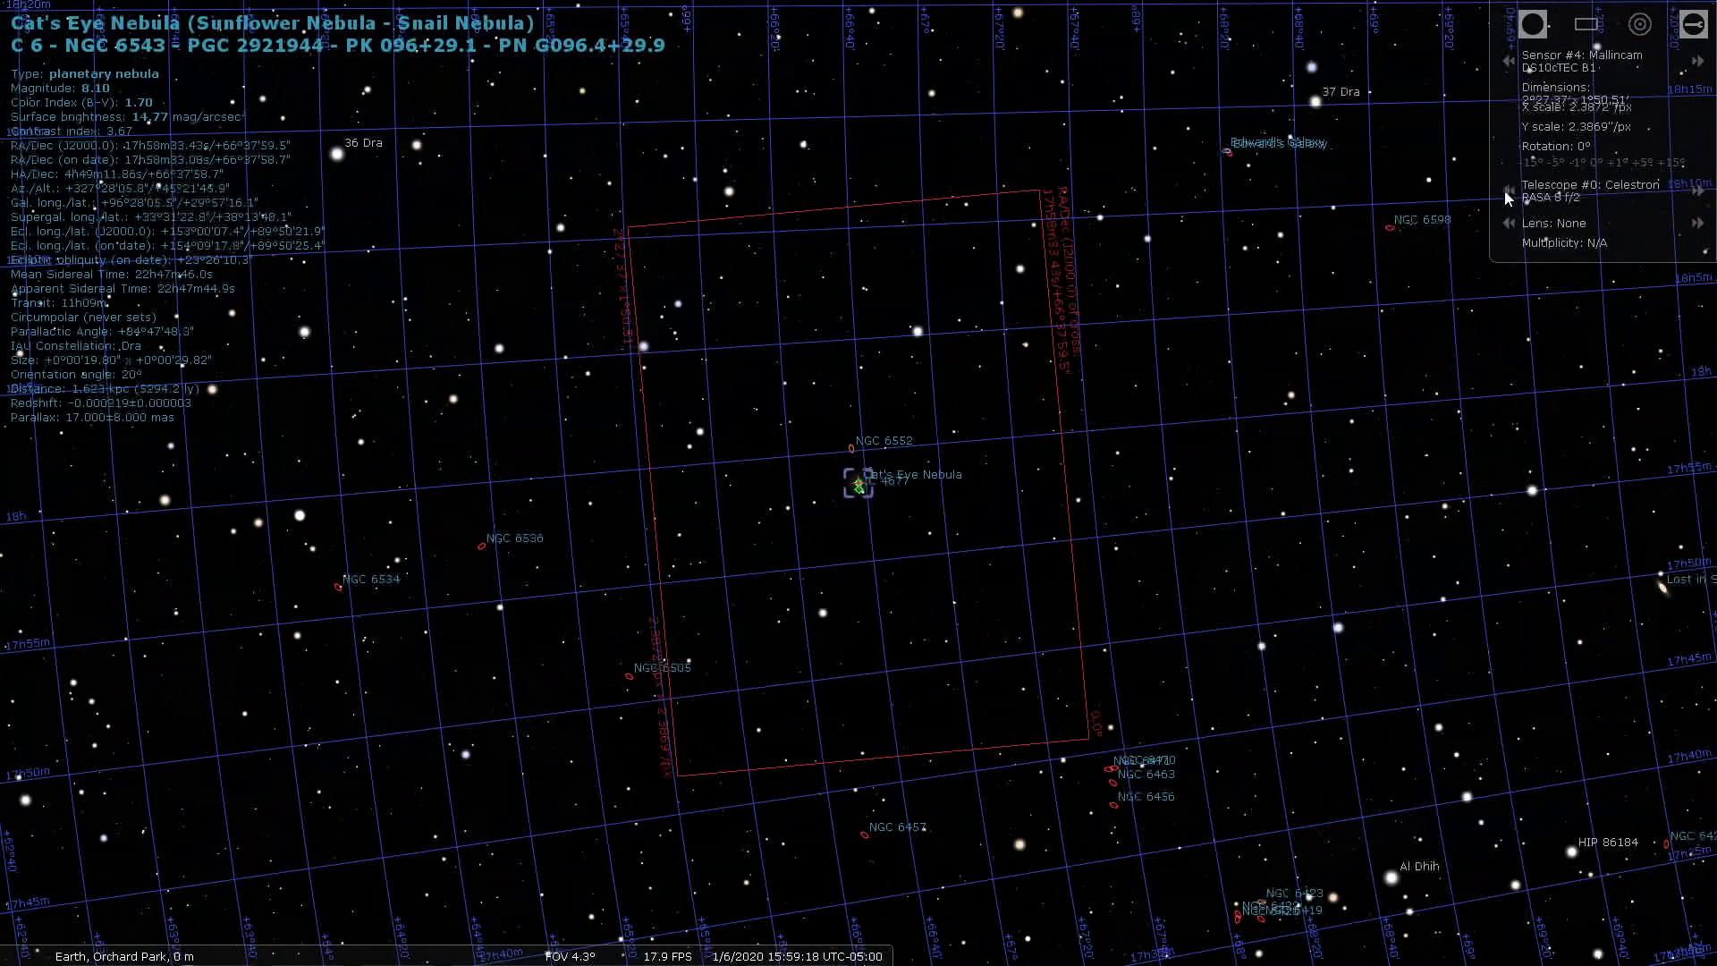
click(1697, 192)
click(1697, 192)
click(1697, 193)
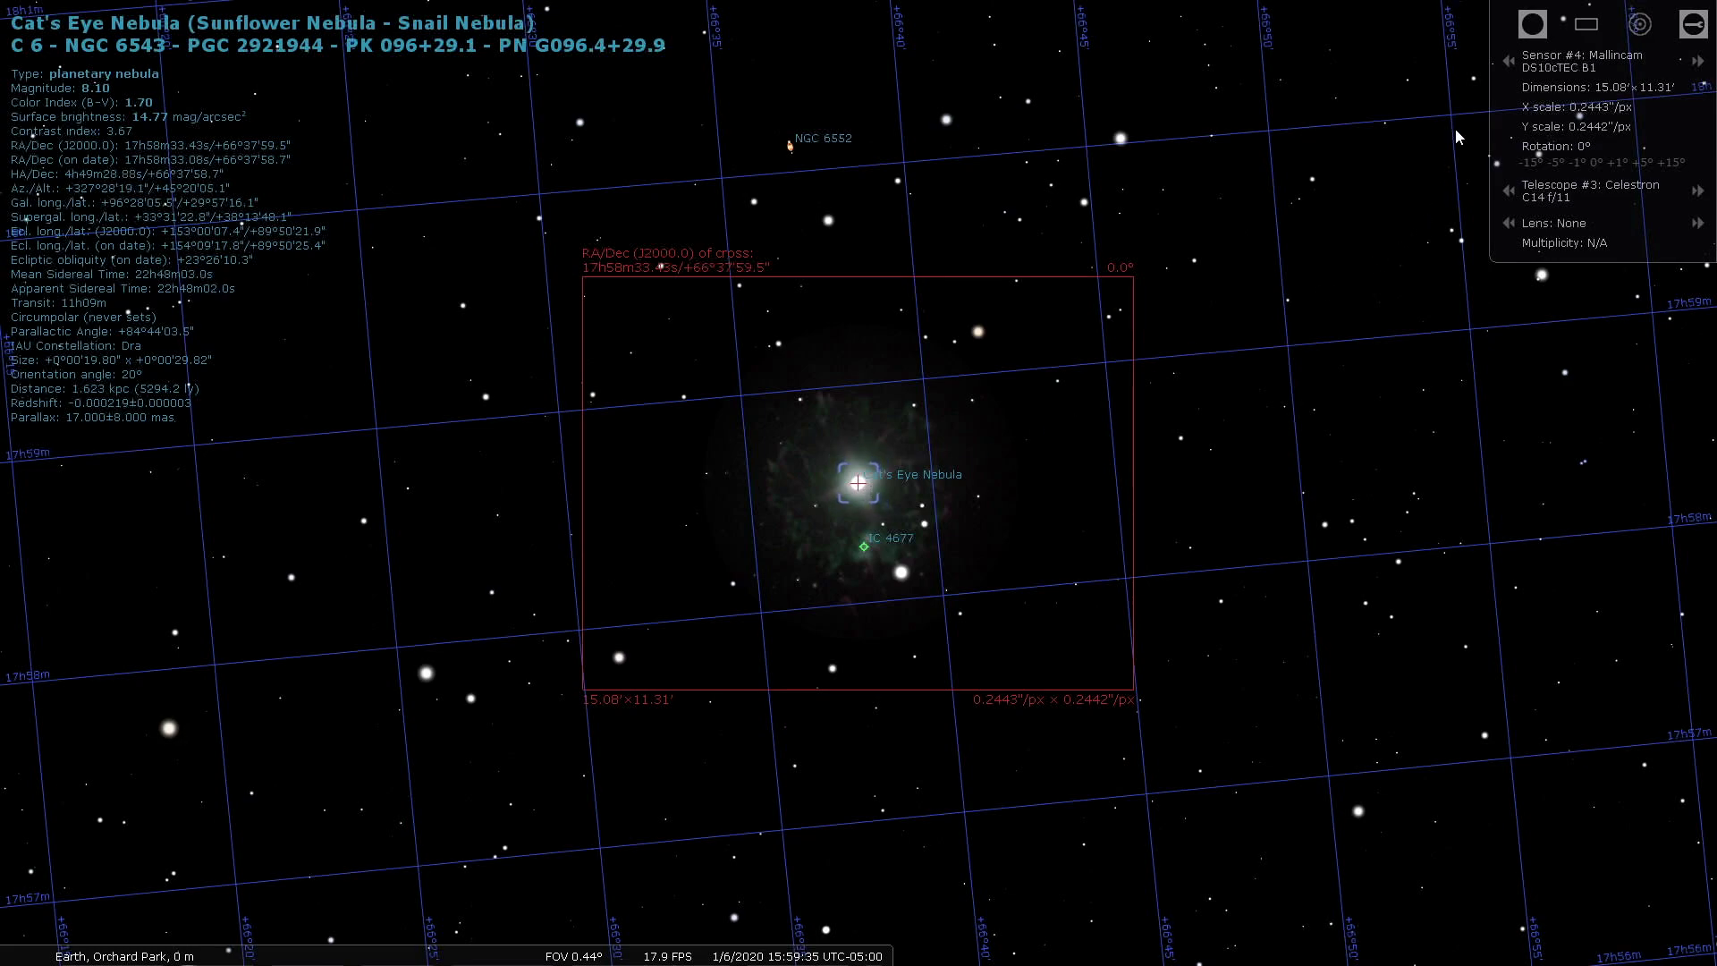
click(1585, 27)
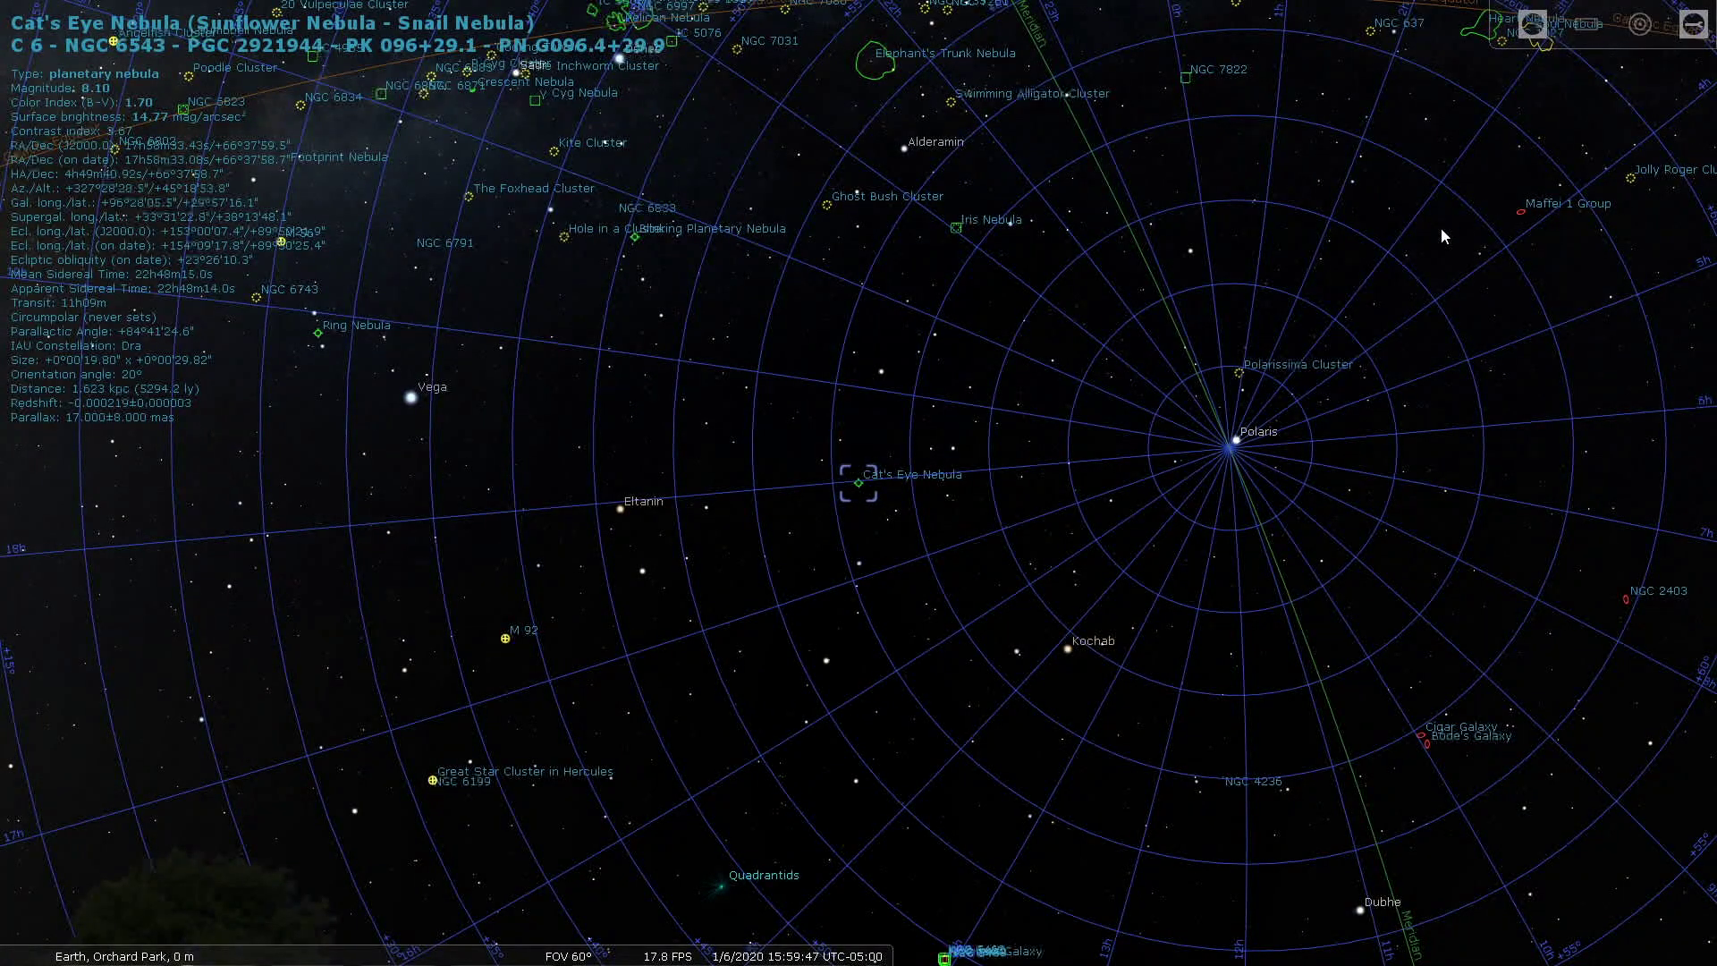
Step: Select the Ghost Bush Cluster, view it in the image sensor frame, and hide the frame again
drag(883, 480, 953, 590)
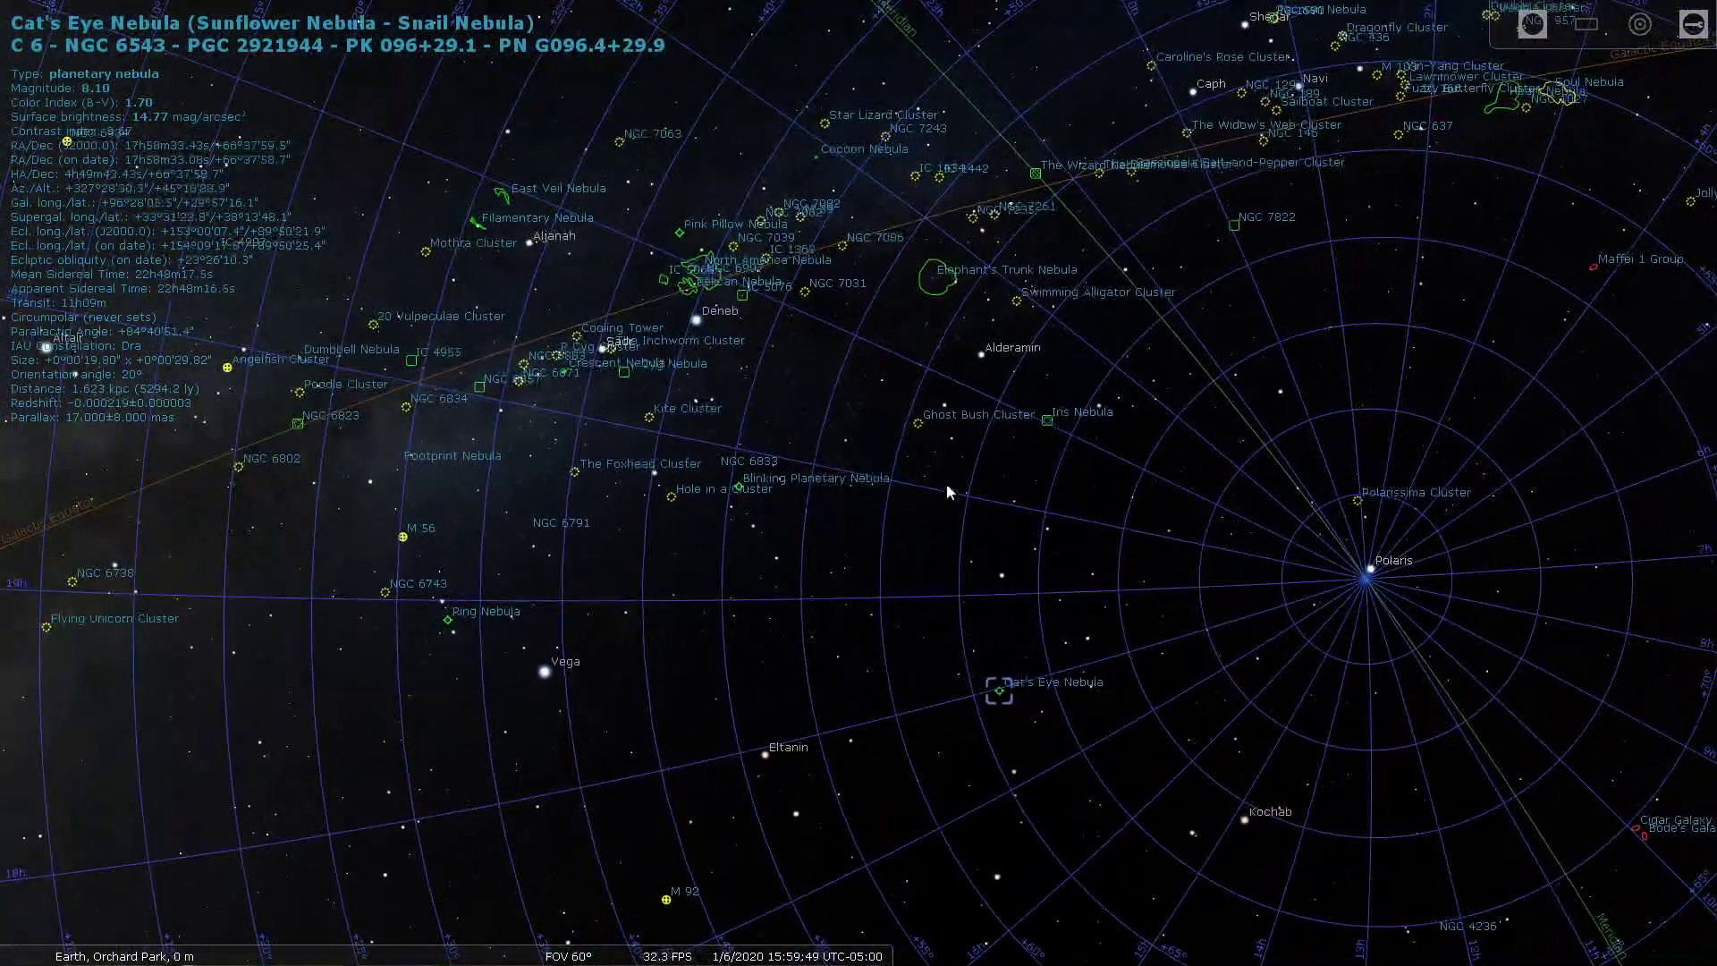
click(920, 425)
click(1586, 24)
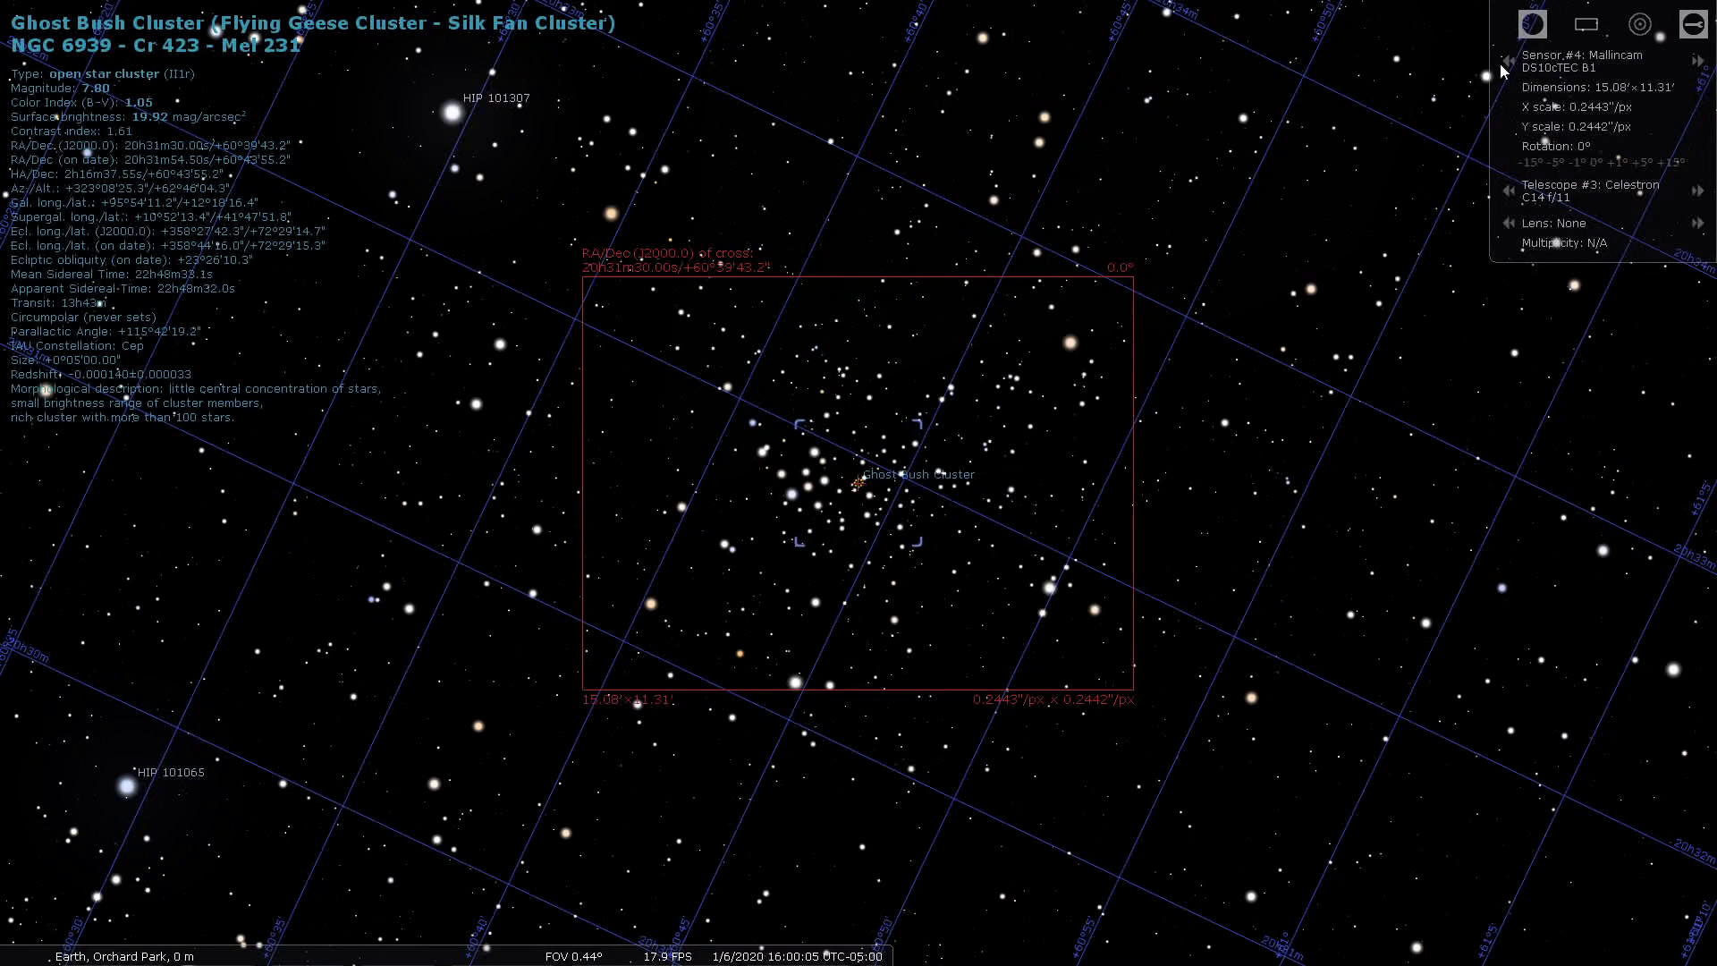
click(1585, 25)
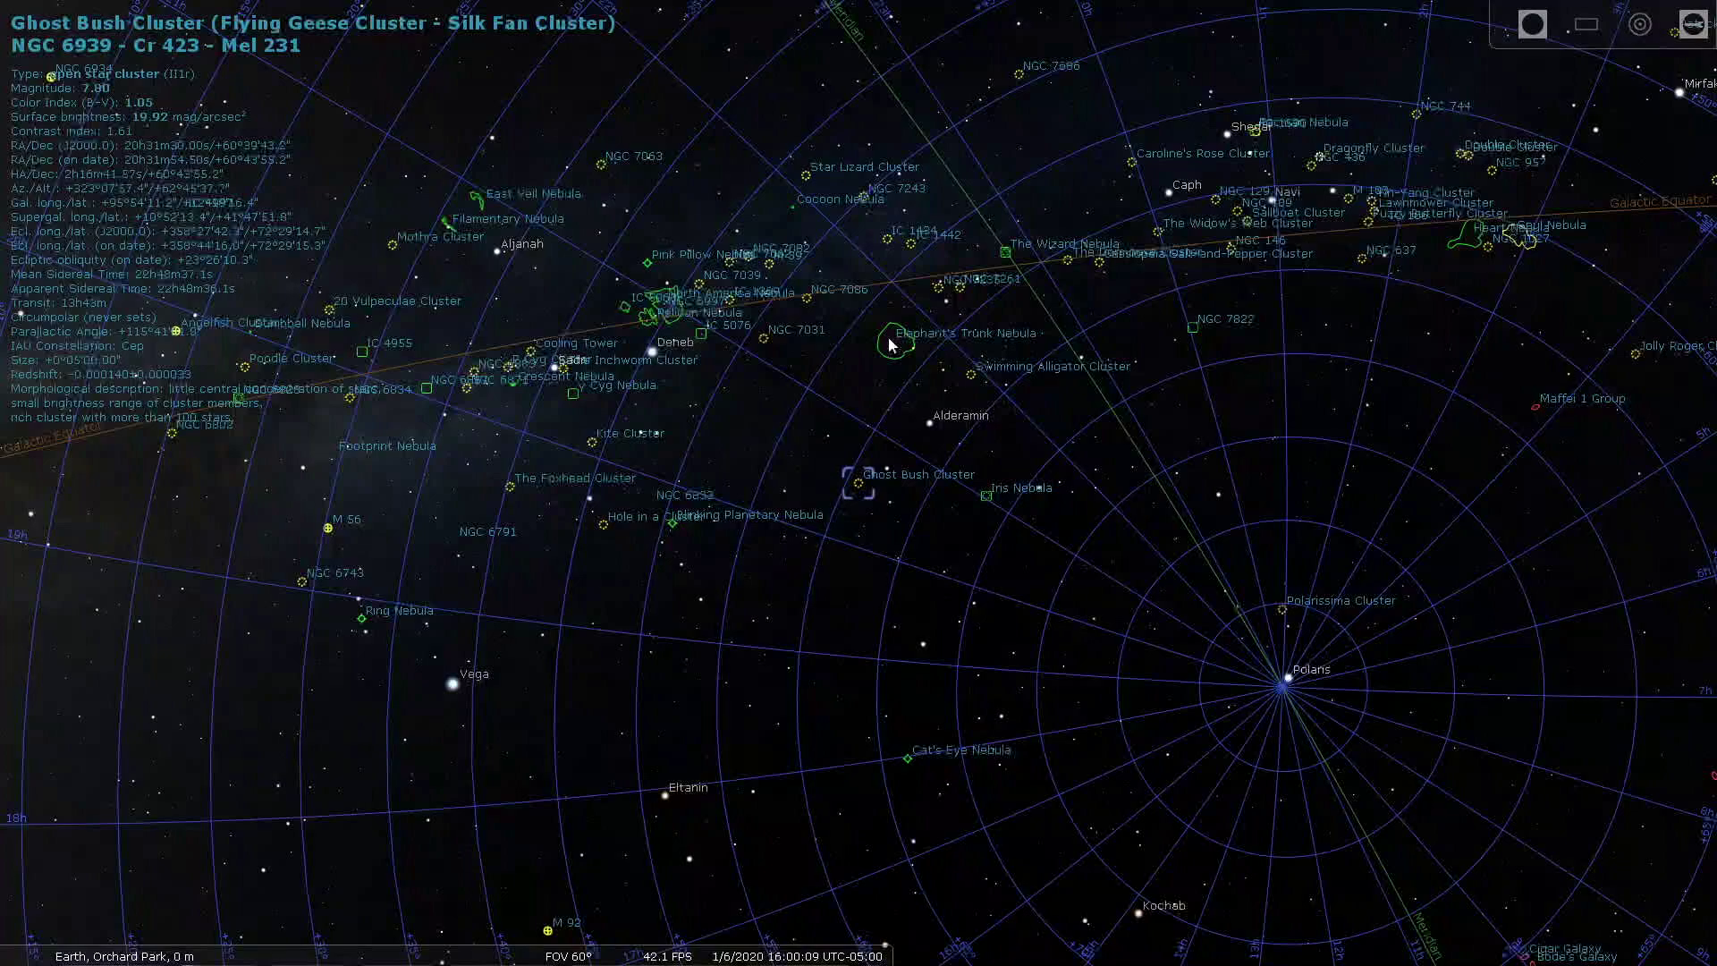
Step: Select the Elephant's Trunk Nebula, compare its sensor framing with the Celestron Newtonian 8 f/5 and RASA 8 f/2, and hide the frame
click(900, 345)
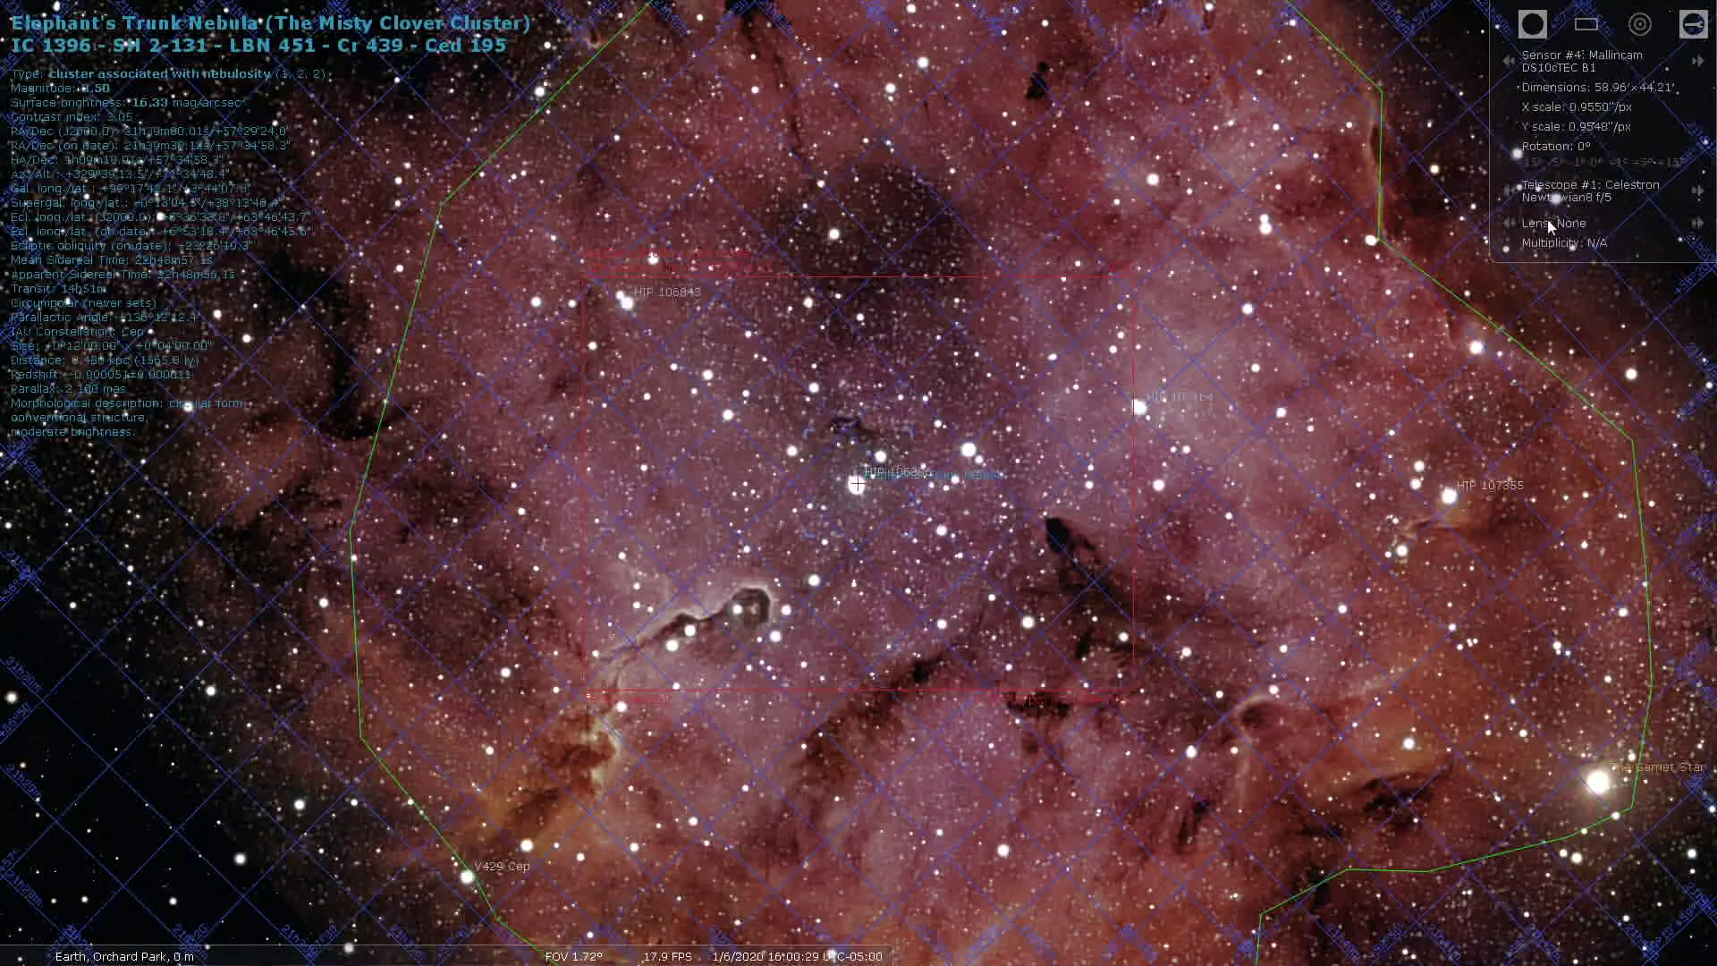
click(1515, 192)
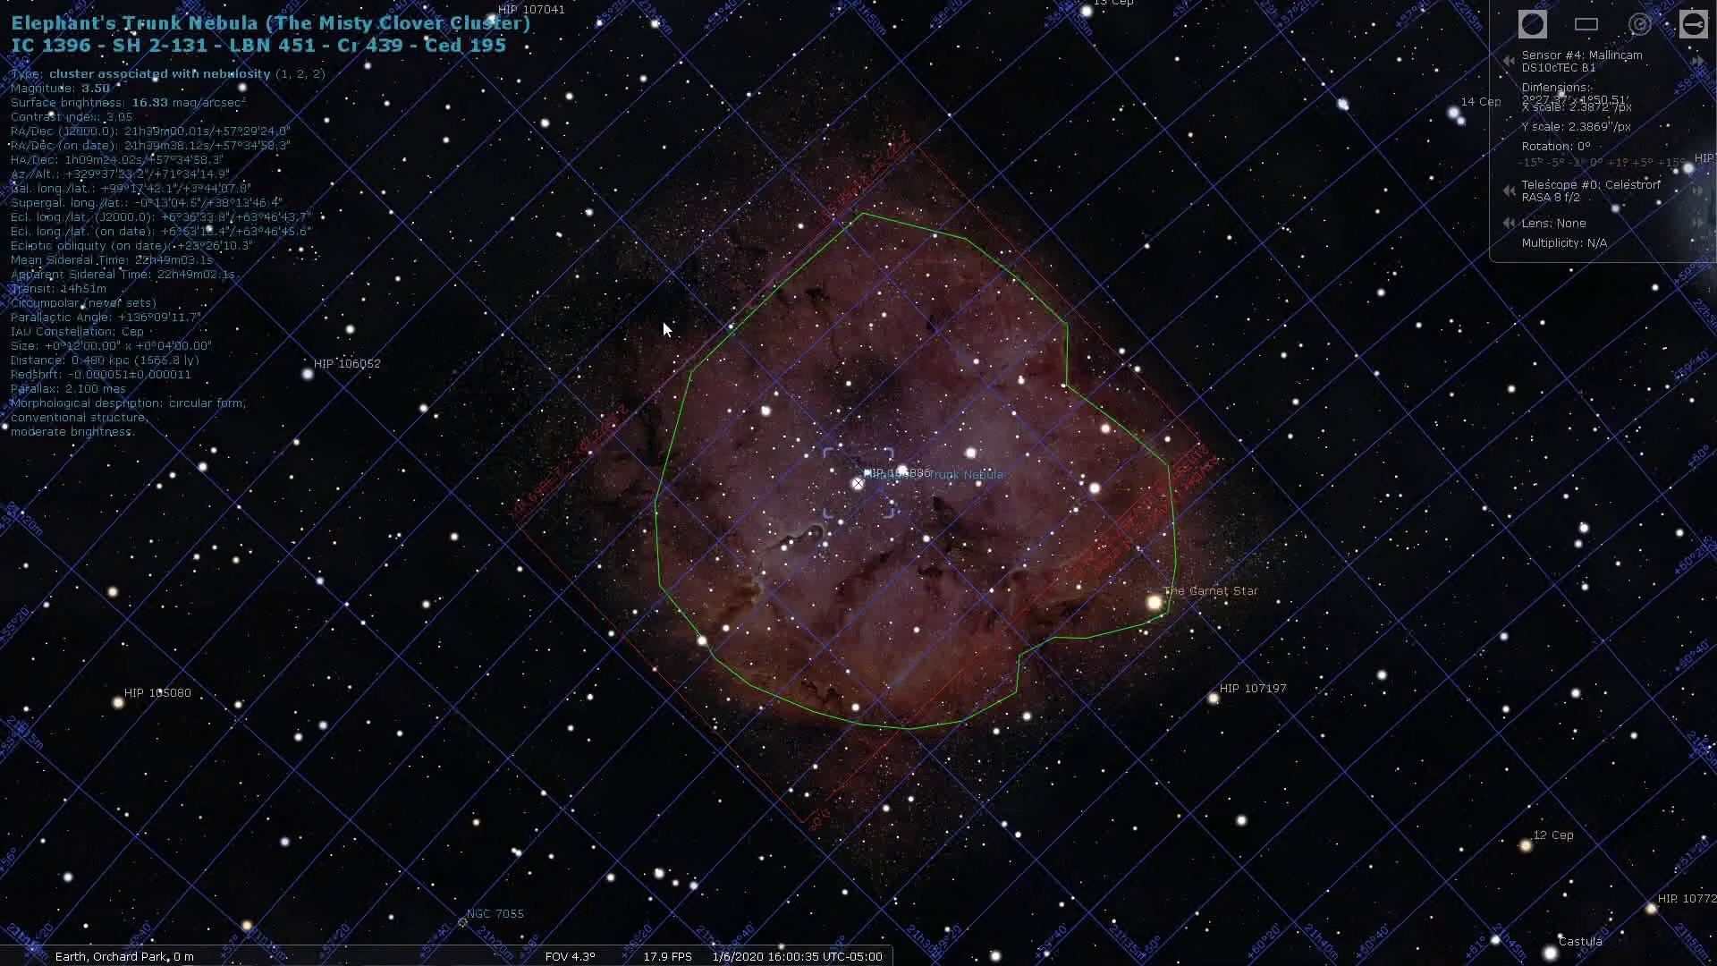
click(1586, 24)
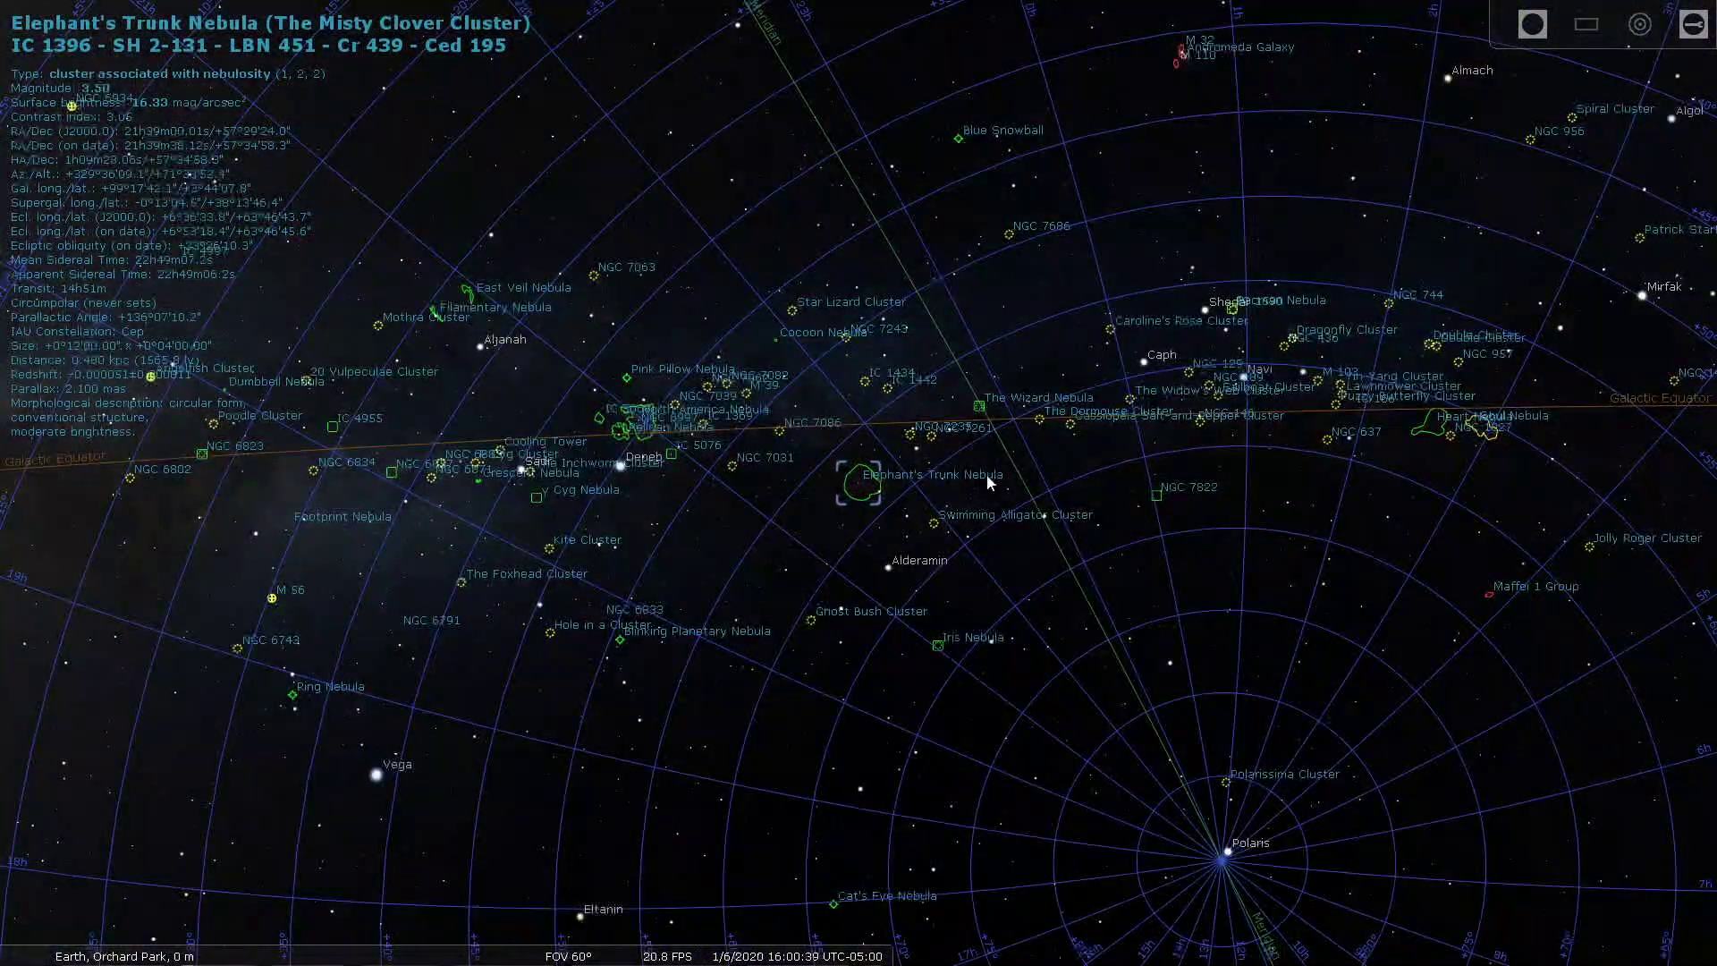
Step: Select the Fetus Nebula, show it in the image sensor frame with the Celestron C14 f/11 telescope, and hide the frame
key(slash)
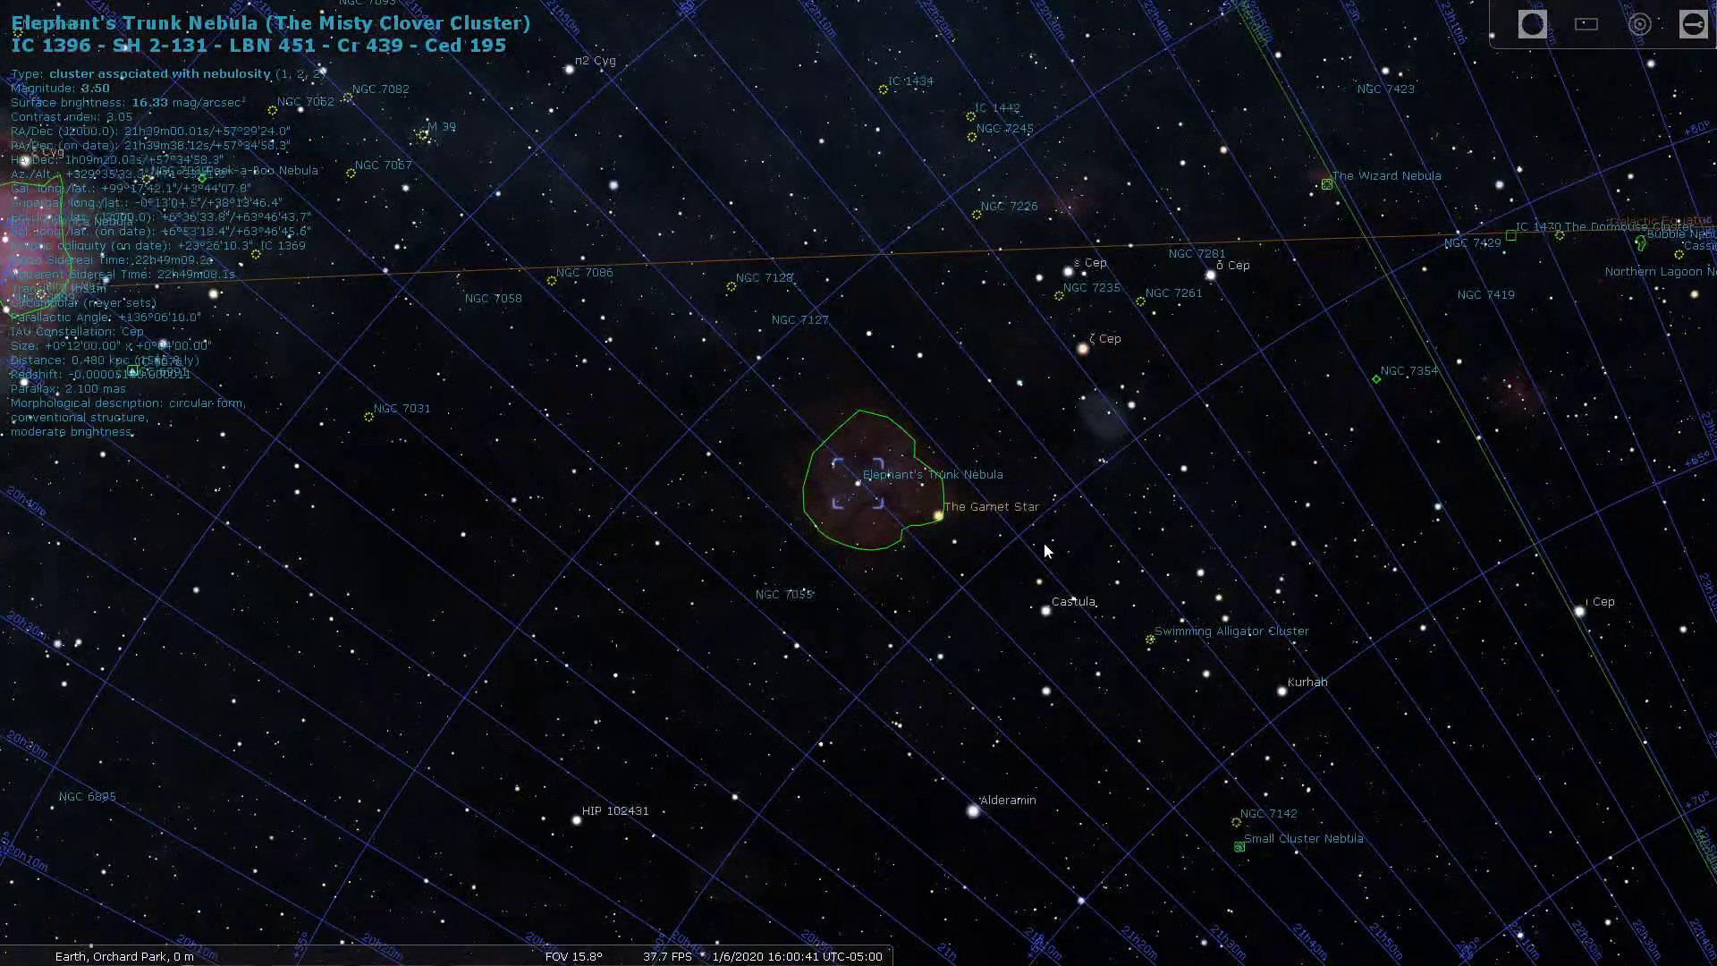
scroll(1073, 578, up, 2)
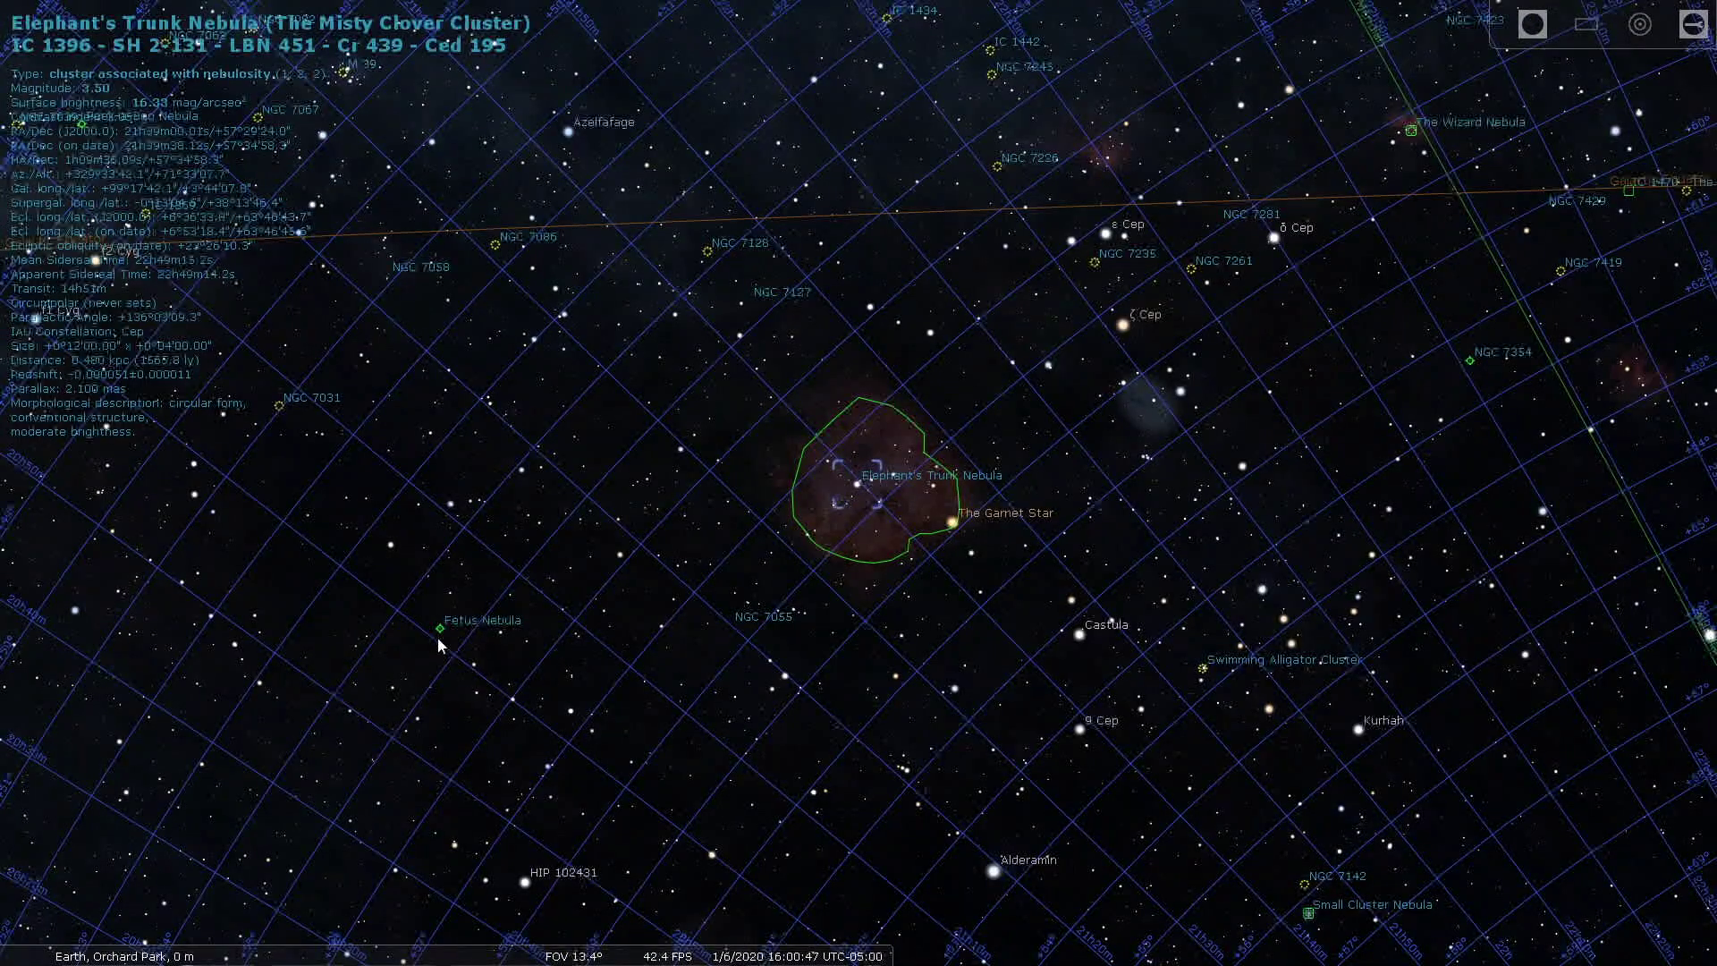
click(438, 627)
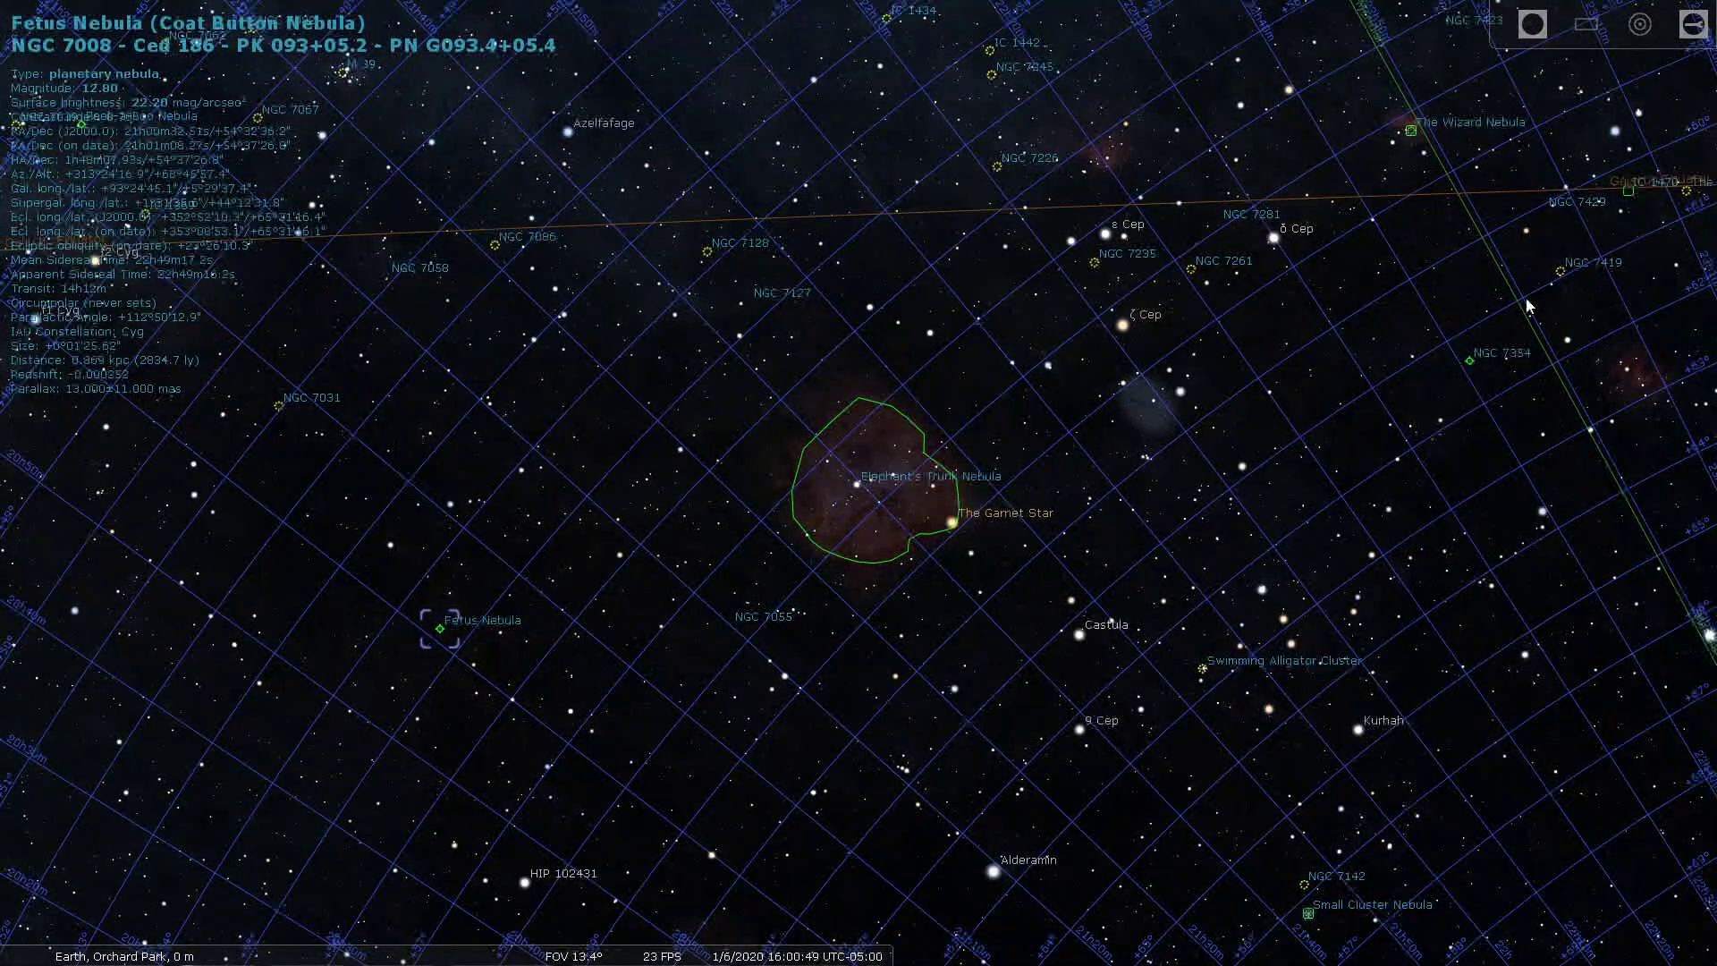
click(1585, 25)
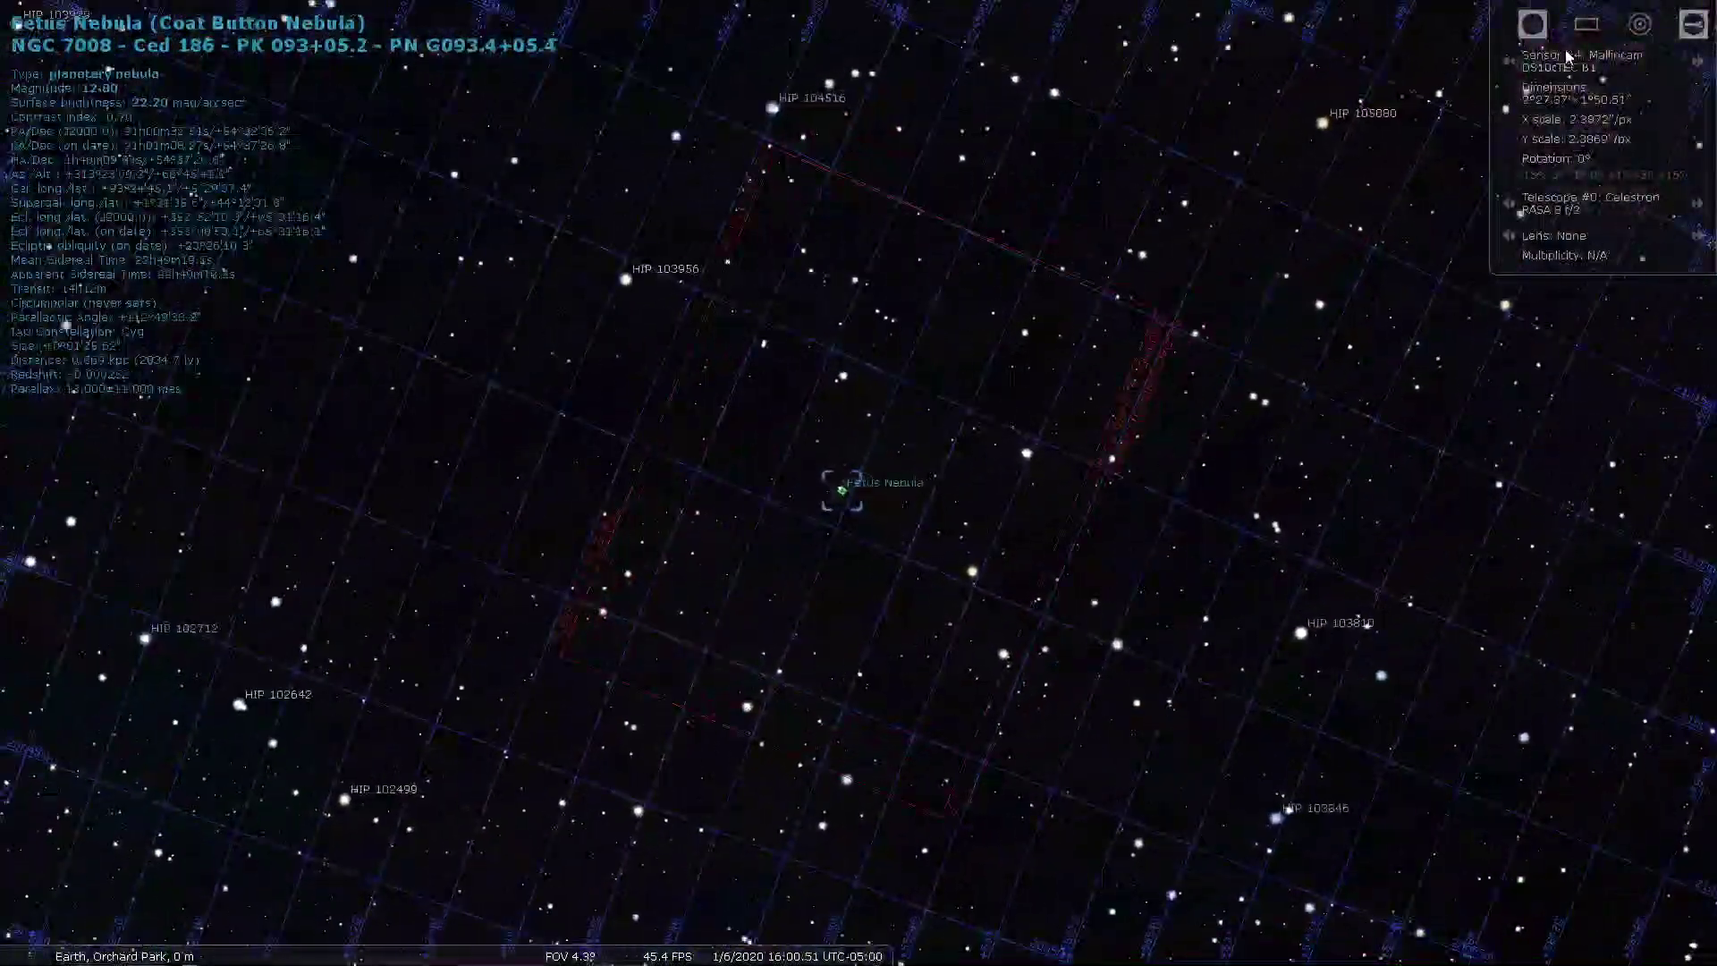
click(1698, 204)
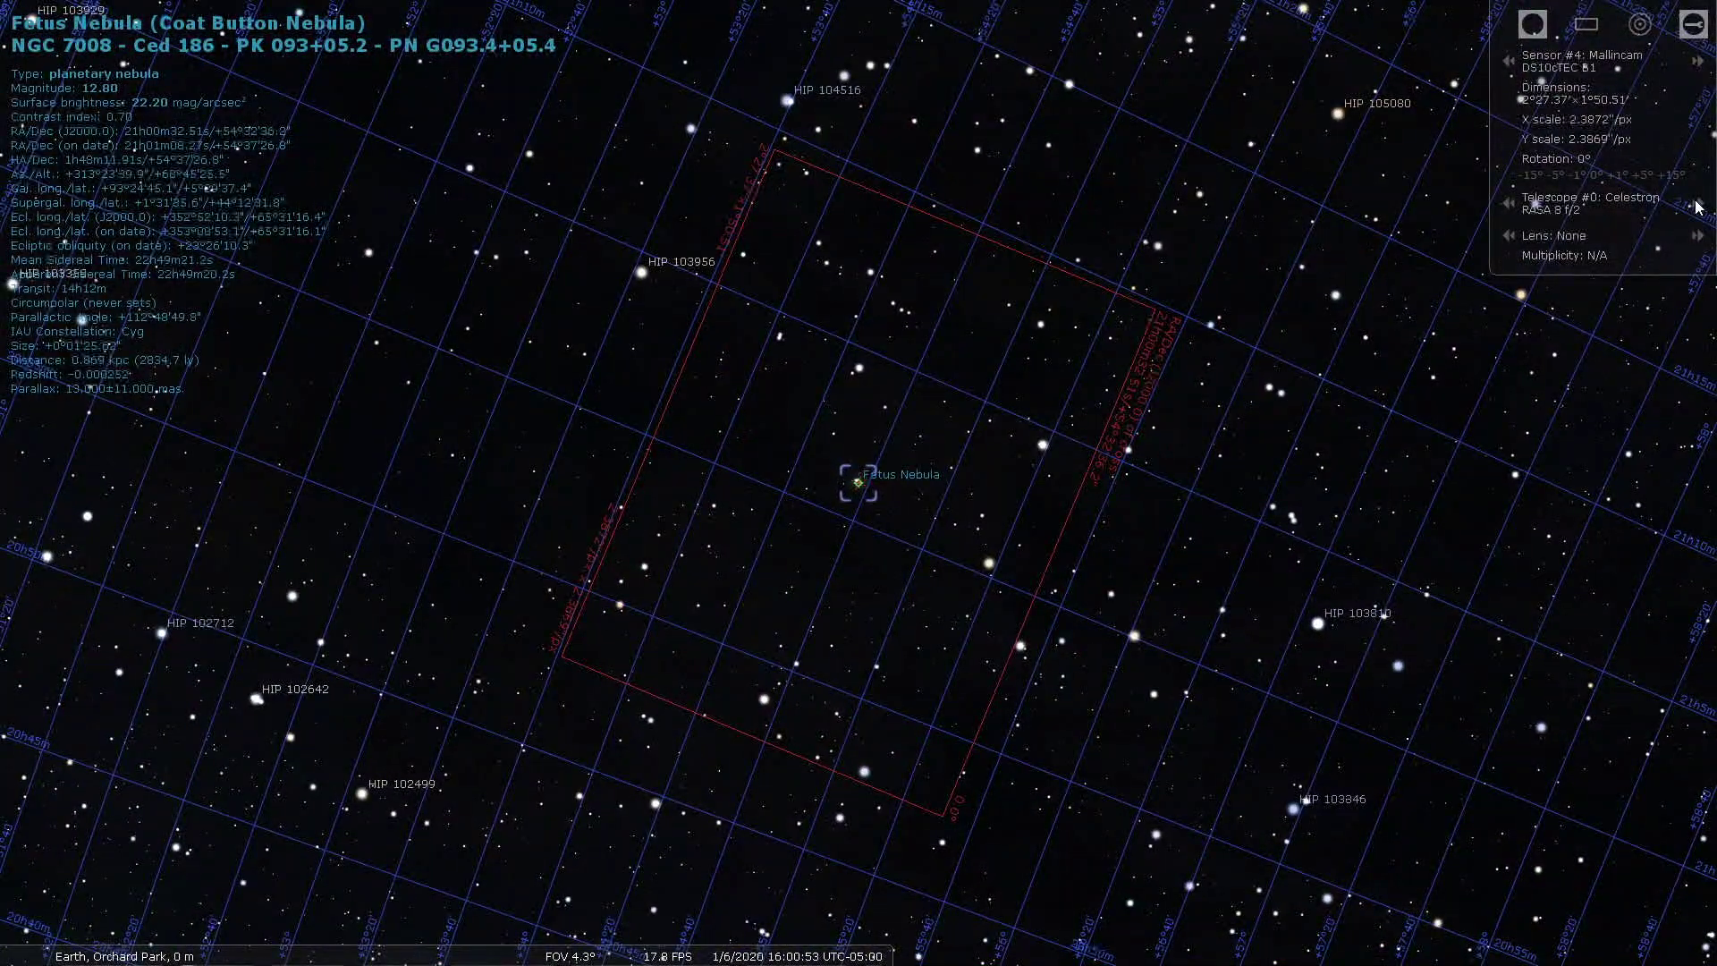
click(1698, 204)
click(1698, 203)
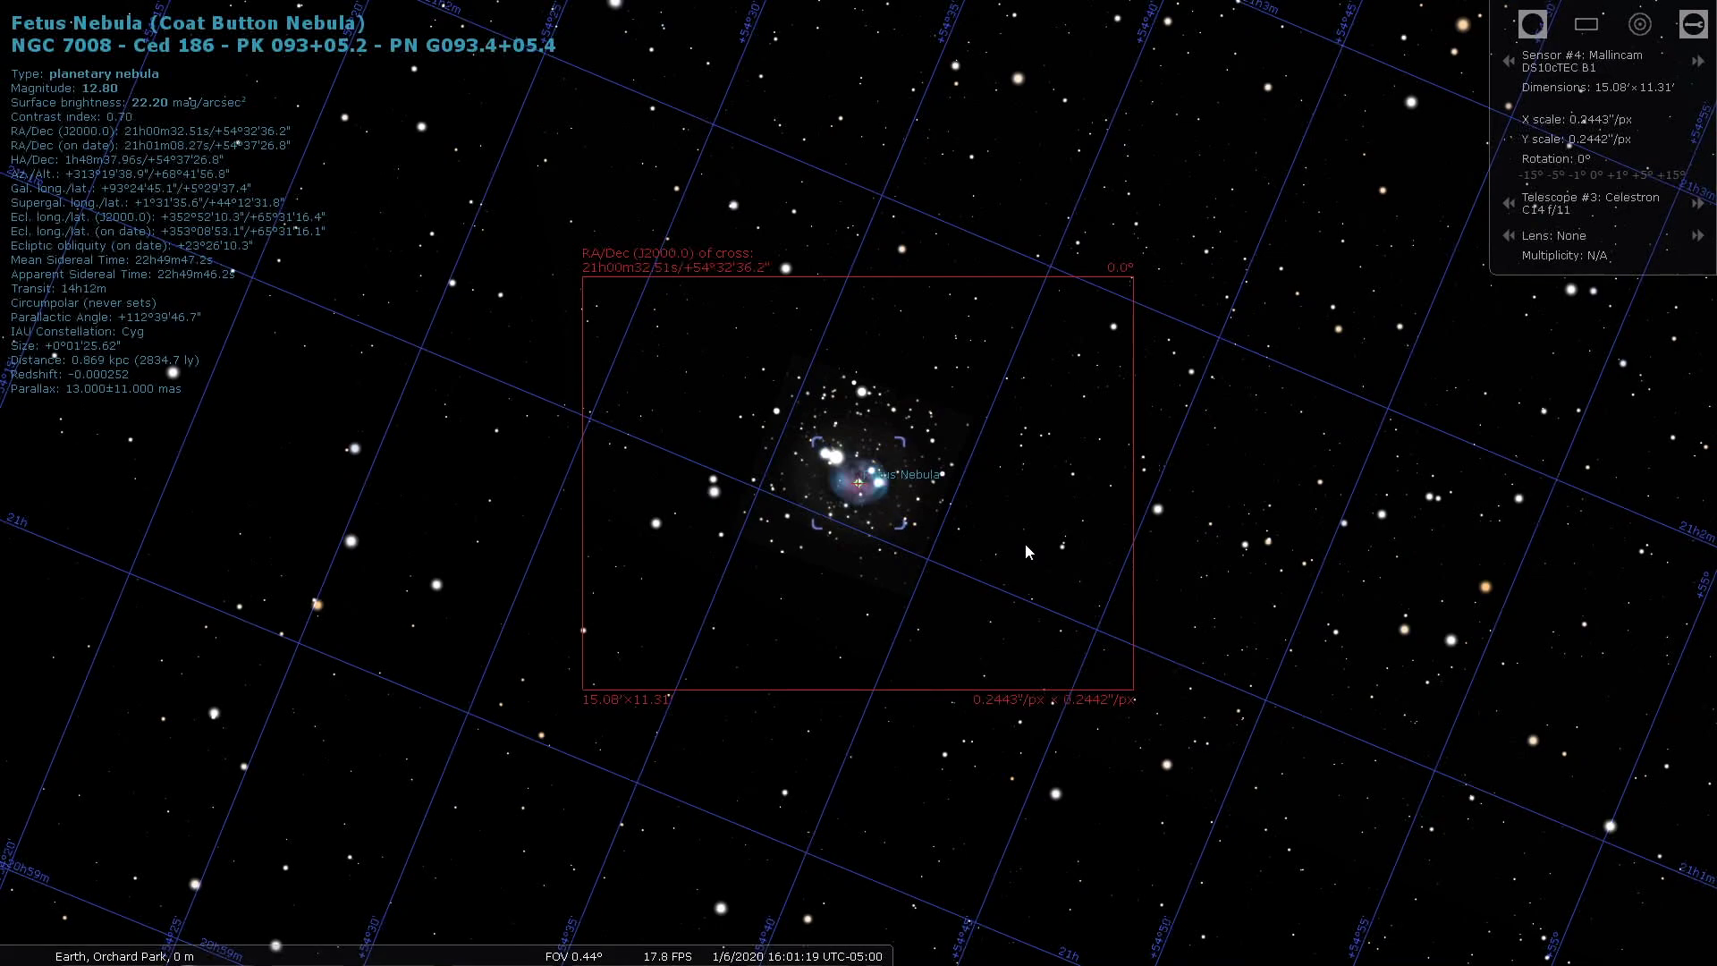
click(1586, 24)
Step: Survey the northern, southwestern, southern and western sky at different zoom levels for possible deep-sky targets
scroll(1006, 622, down, 5)
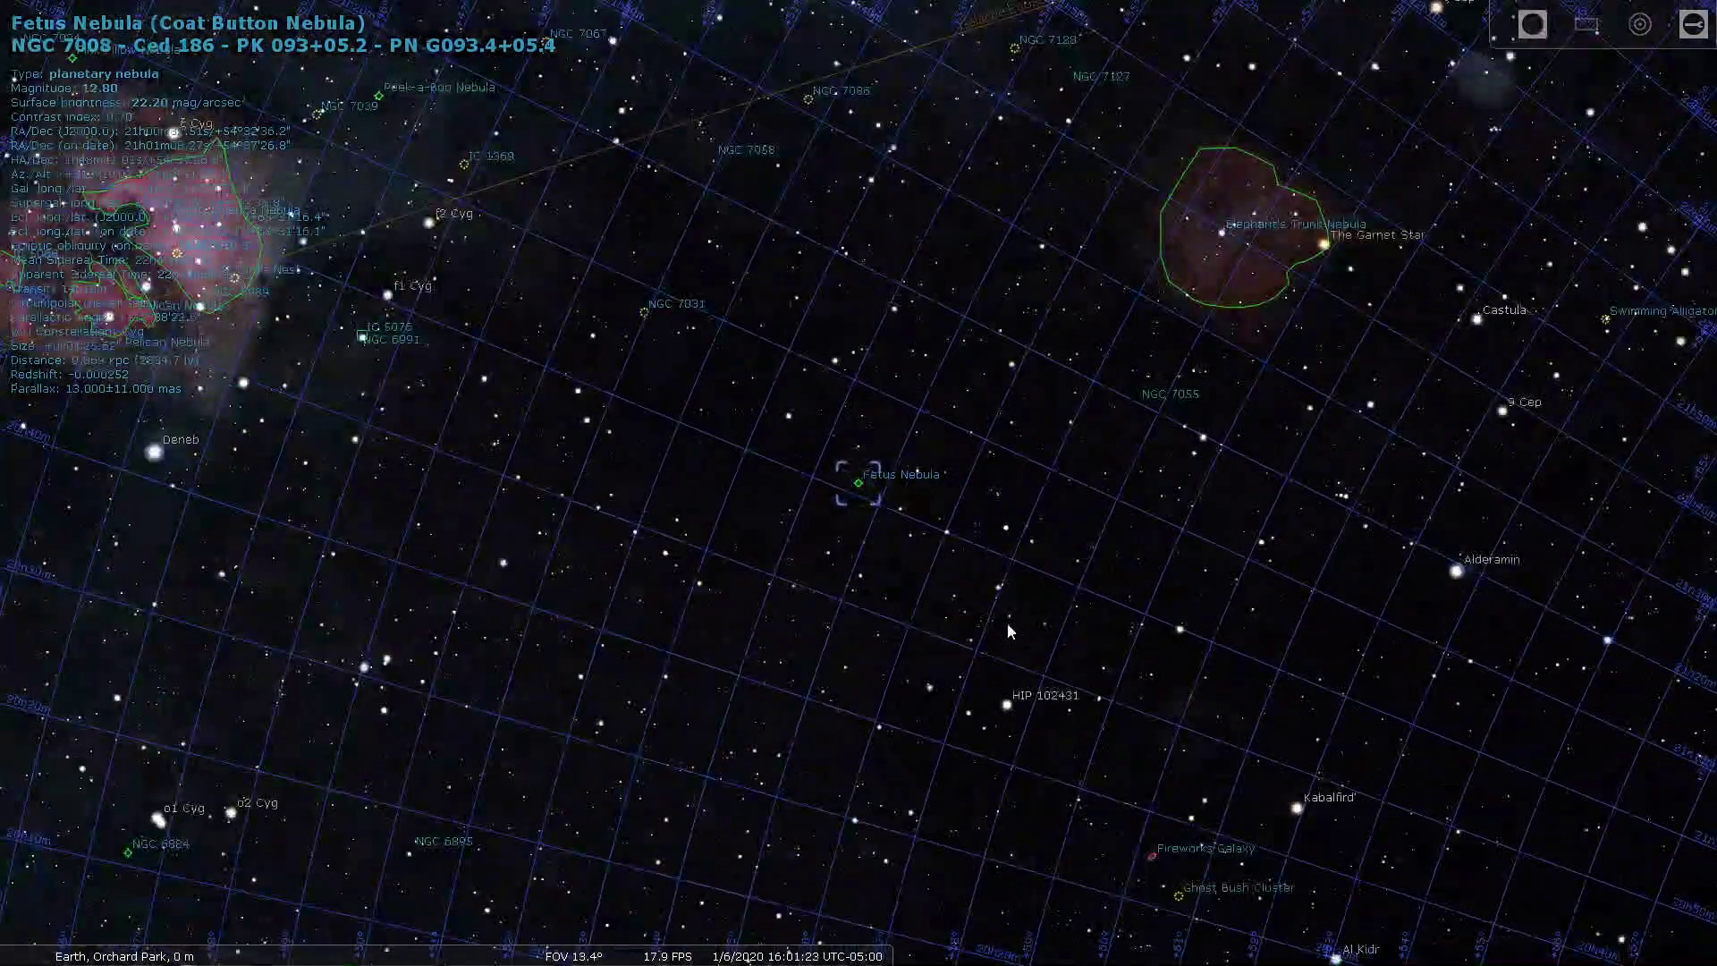
key(Down)
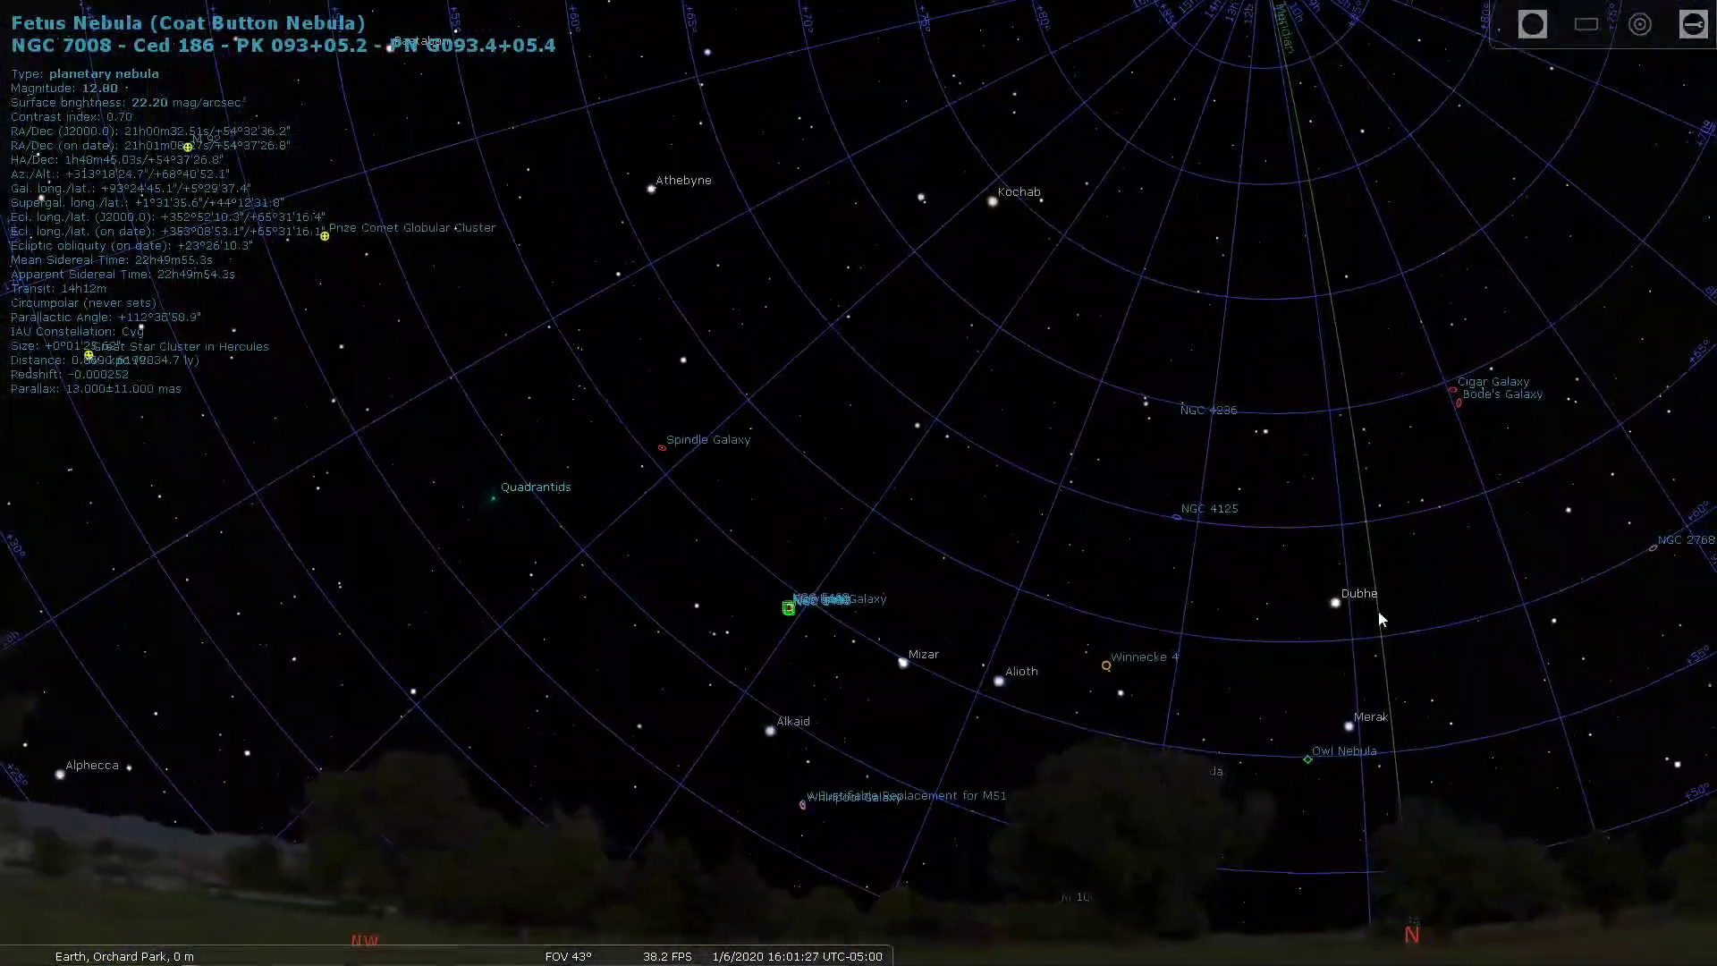
mouse_move(1377, 609)
mouse_down()
mouse_move(1109, 528)
mouse_move(1073, 597)
mouse_up()
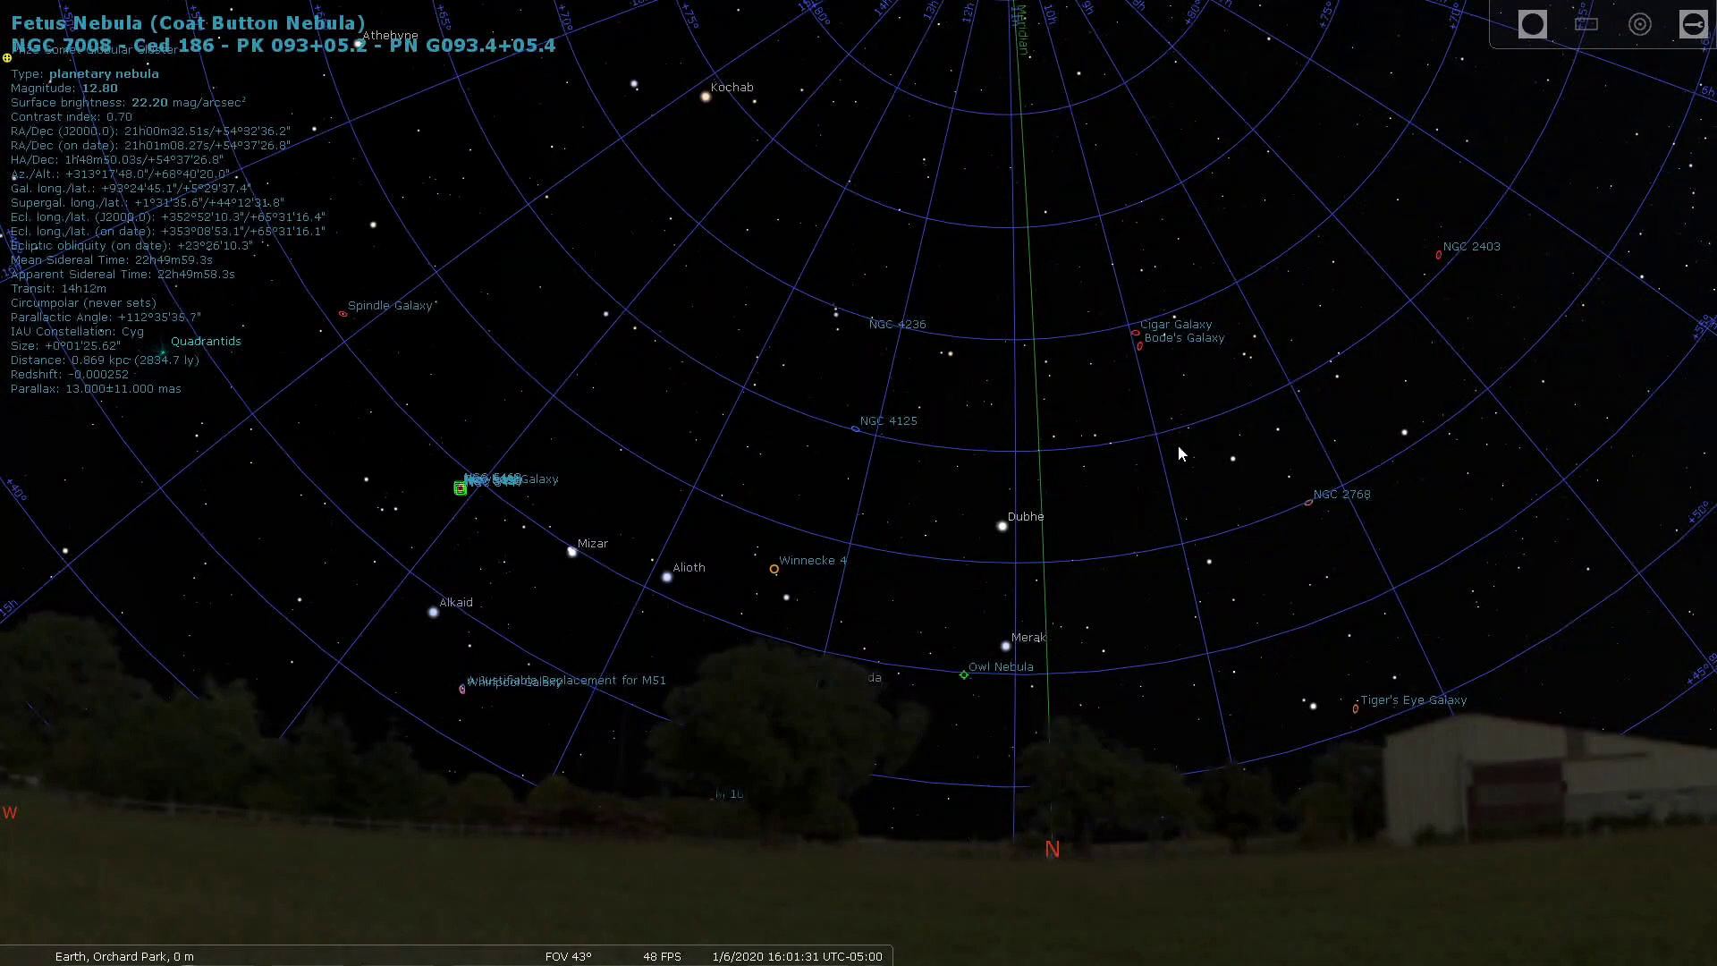
drag(1178, 453, 1484, 751)
drag(313, 894, 1391, 691)
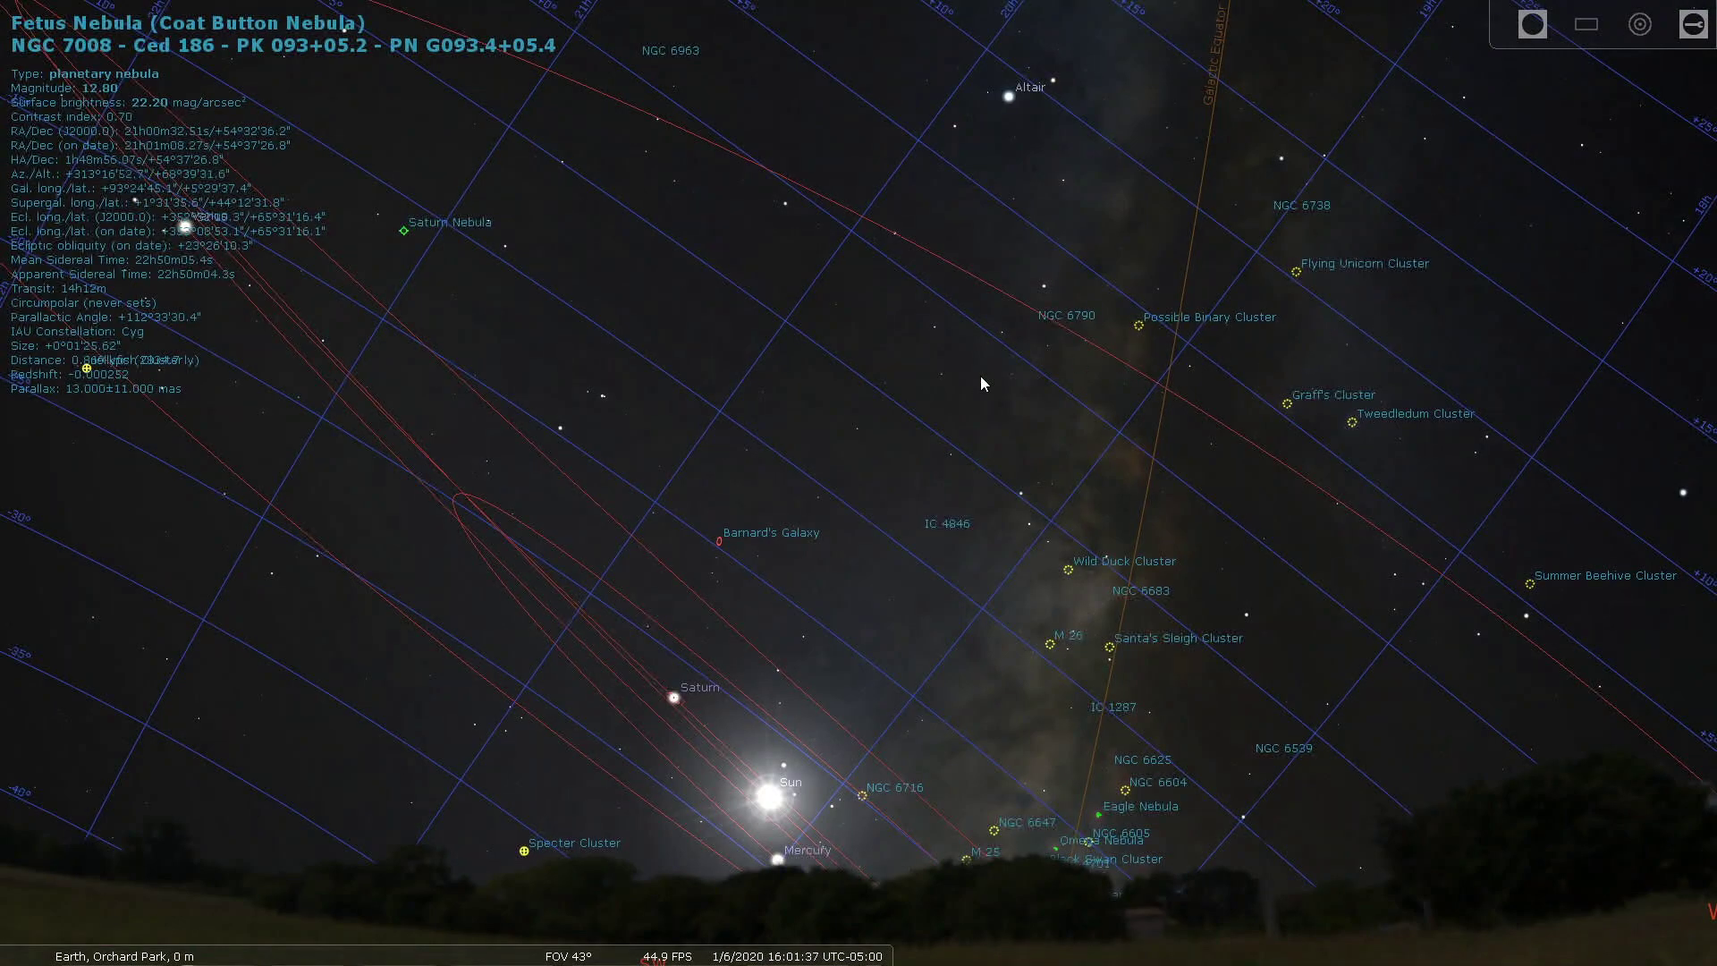
drag(980, 382, 1028, 510)
drag(1028, 192, 1021, 384)
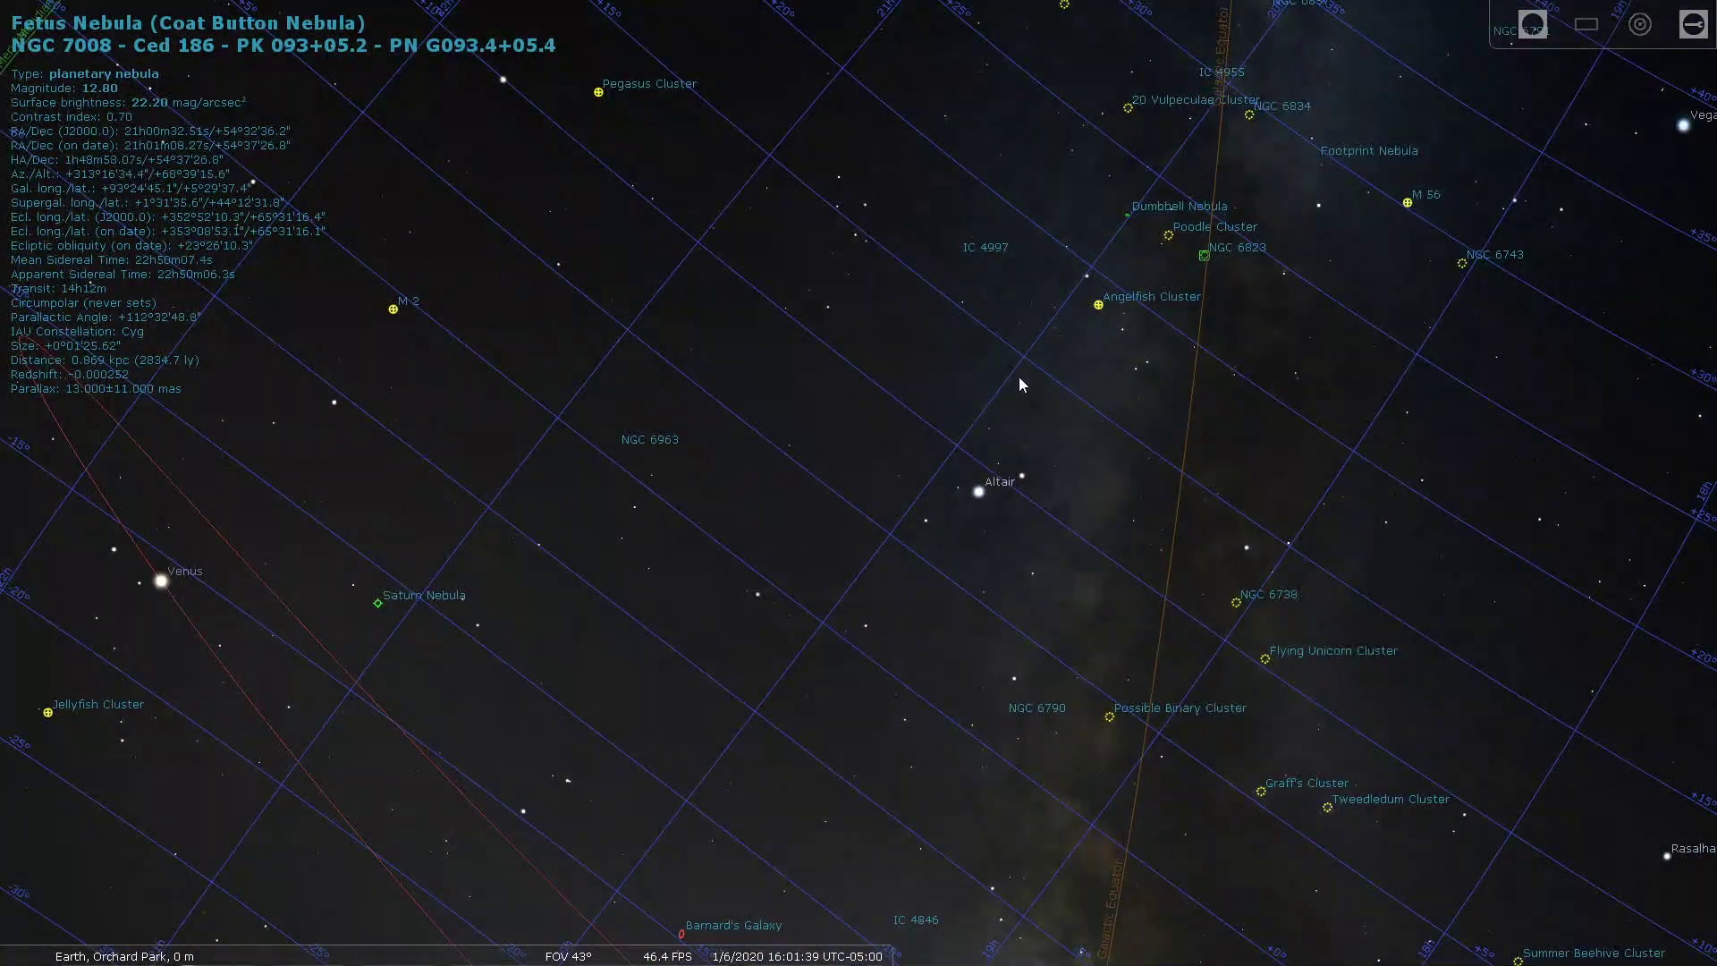
scroll(948, 479, up, 5)
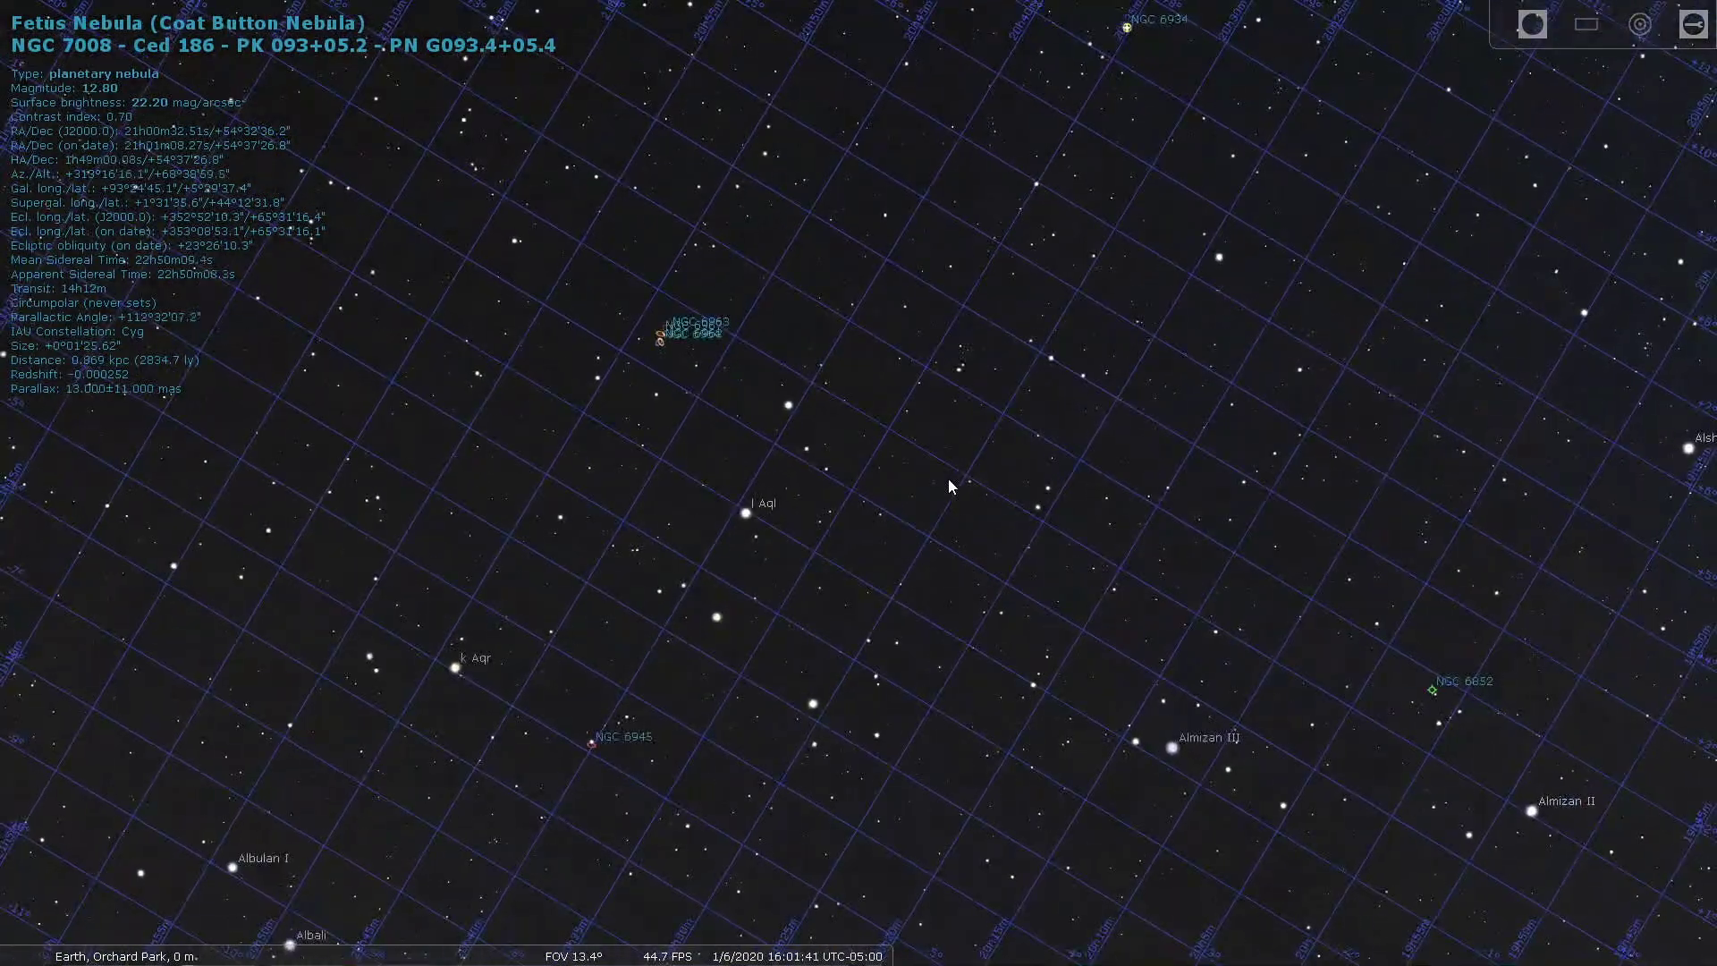
scroll(948, 479, down, 4)
scroll(948, 479, up, 2)
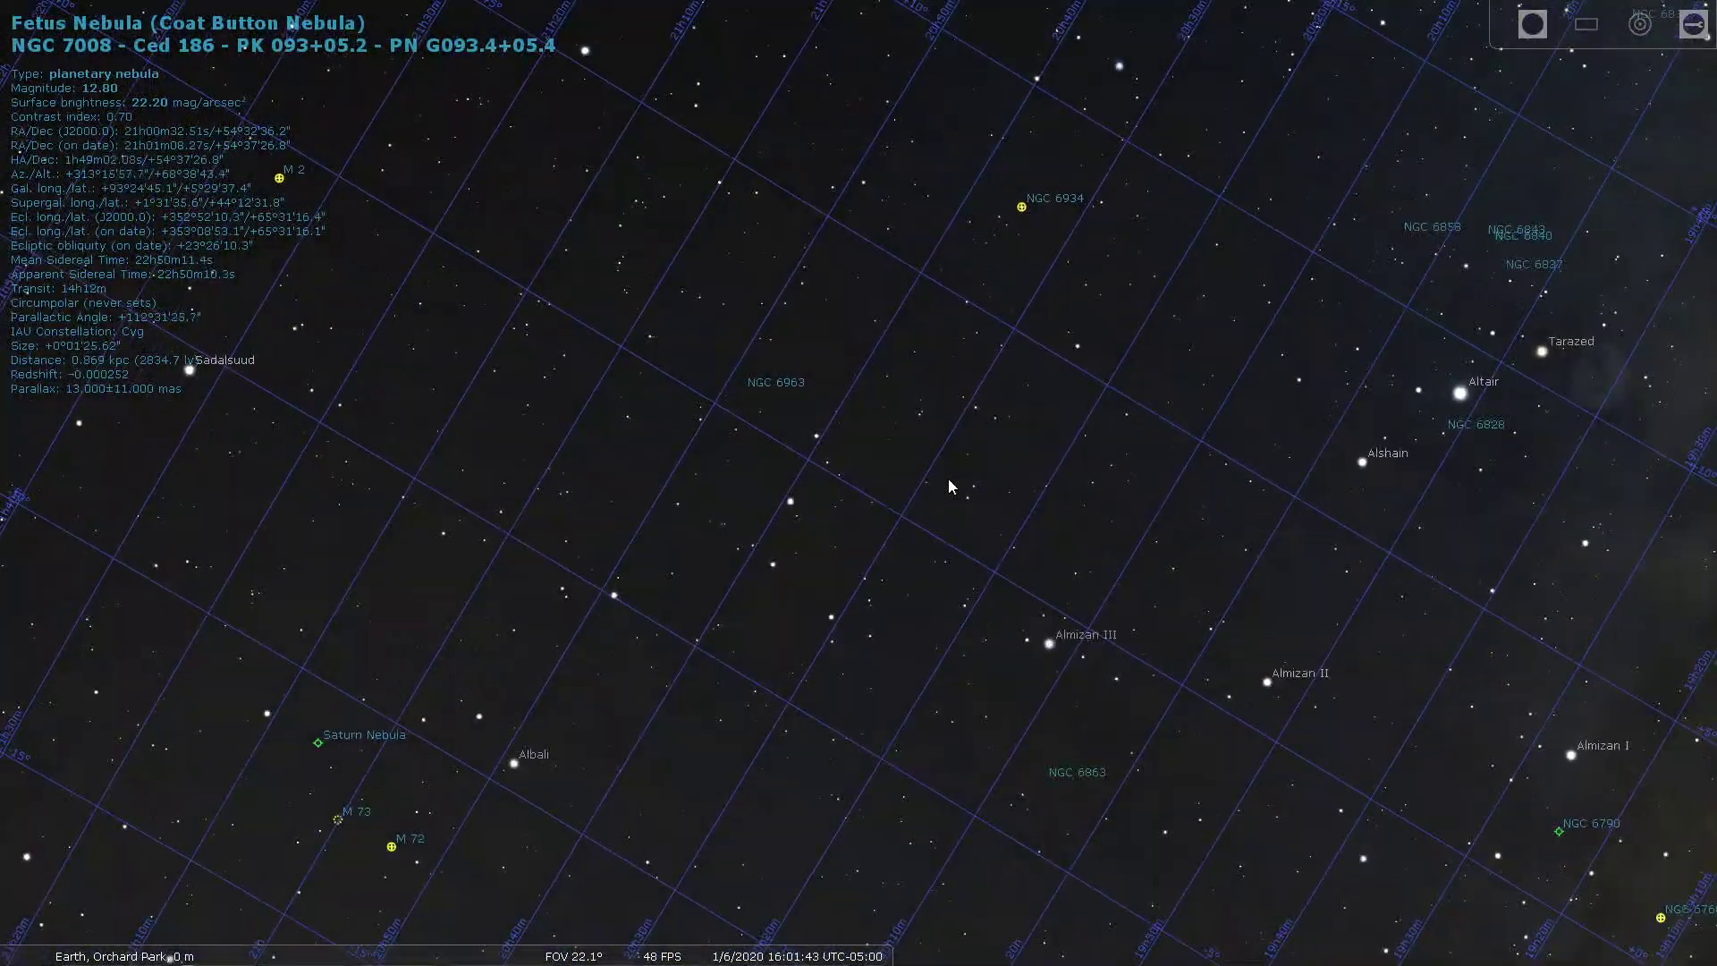
key(Left)
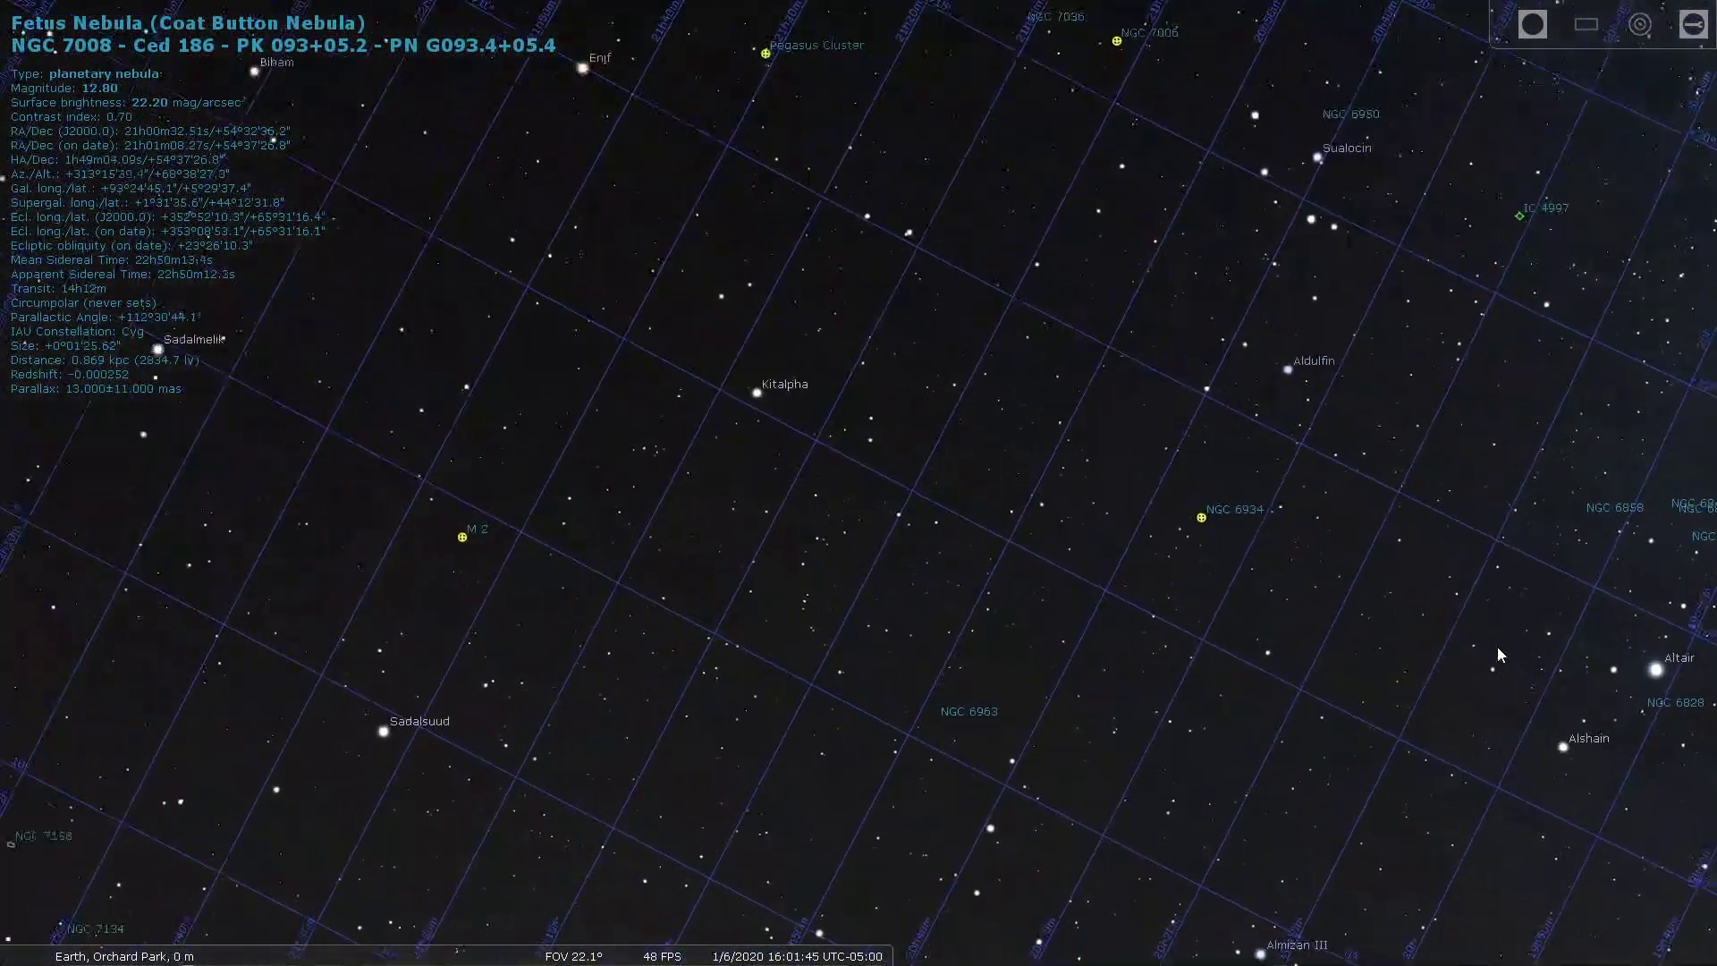
scroll(1255, 490, down, 2)
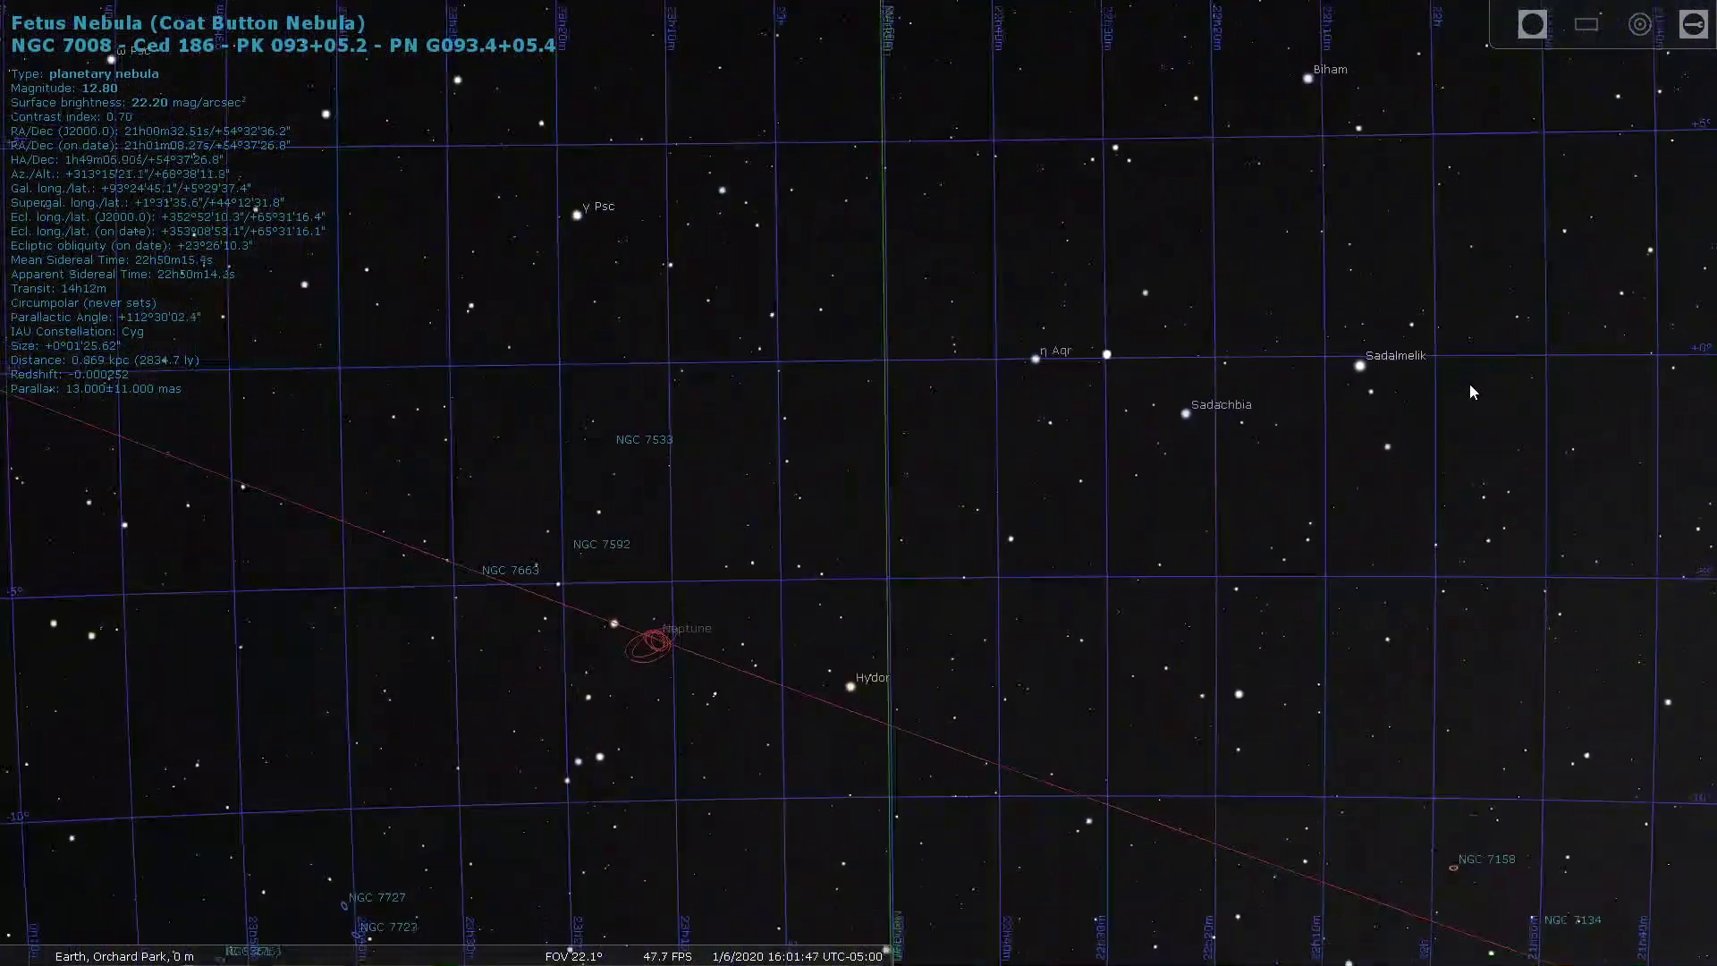
scroll(1258, 486, down, 2)
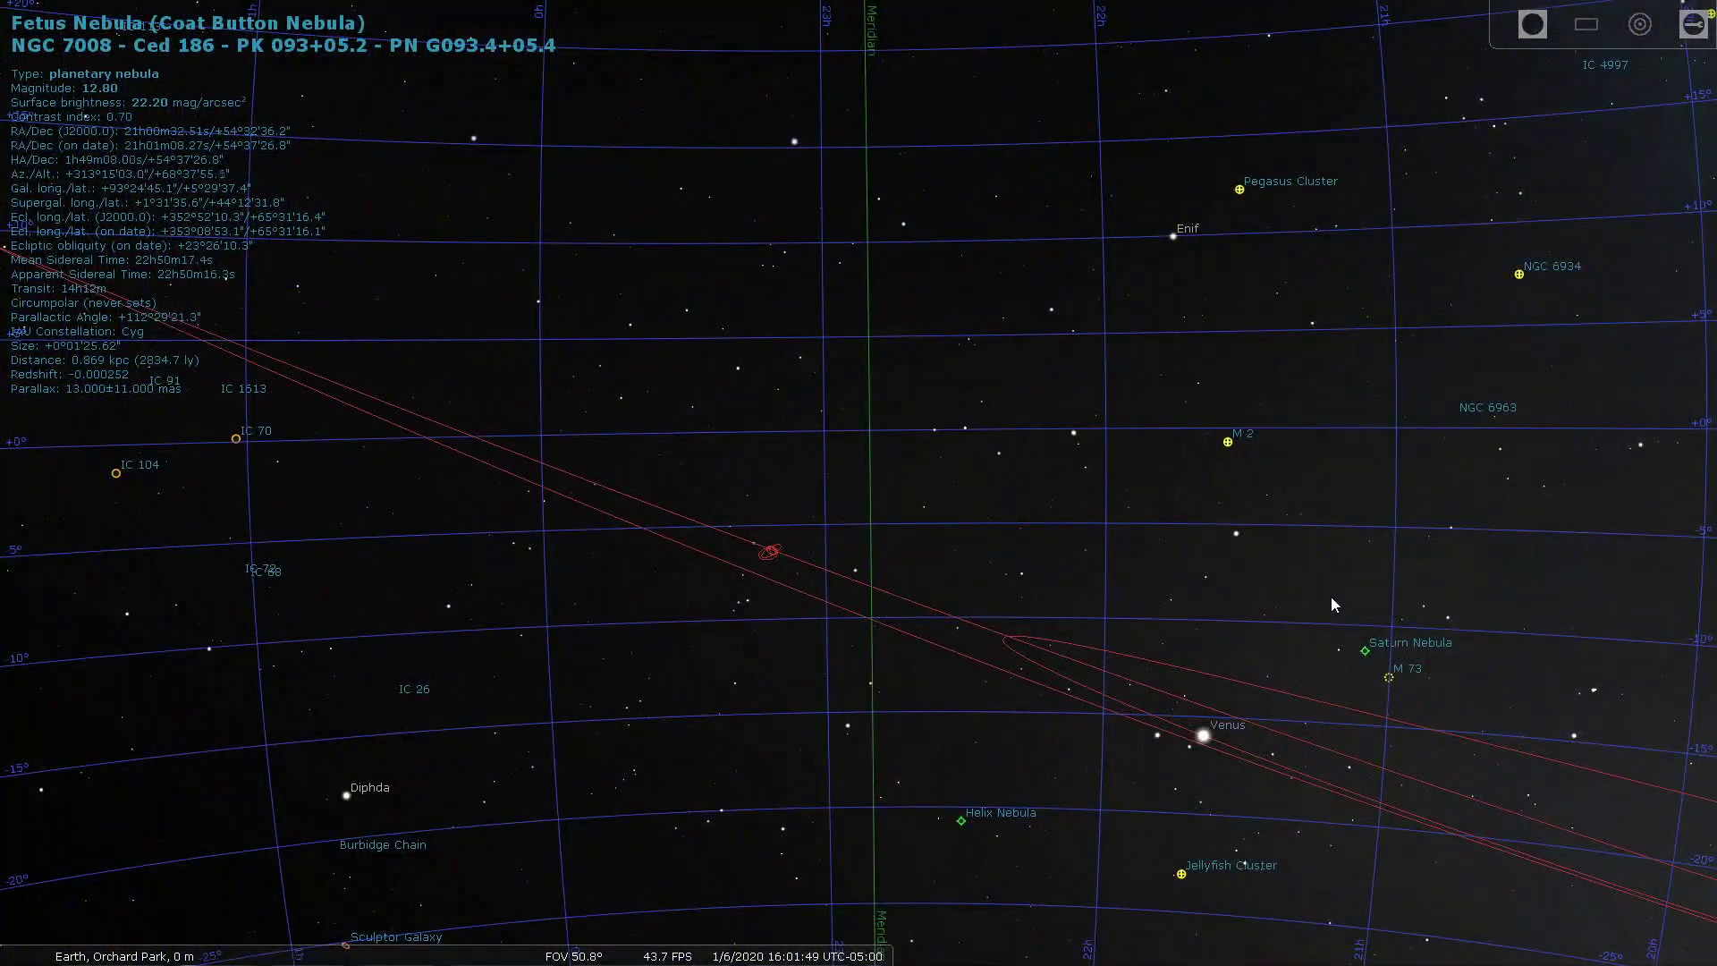
scroll(1327, 584, down, 2)
key(Down)
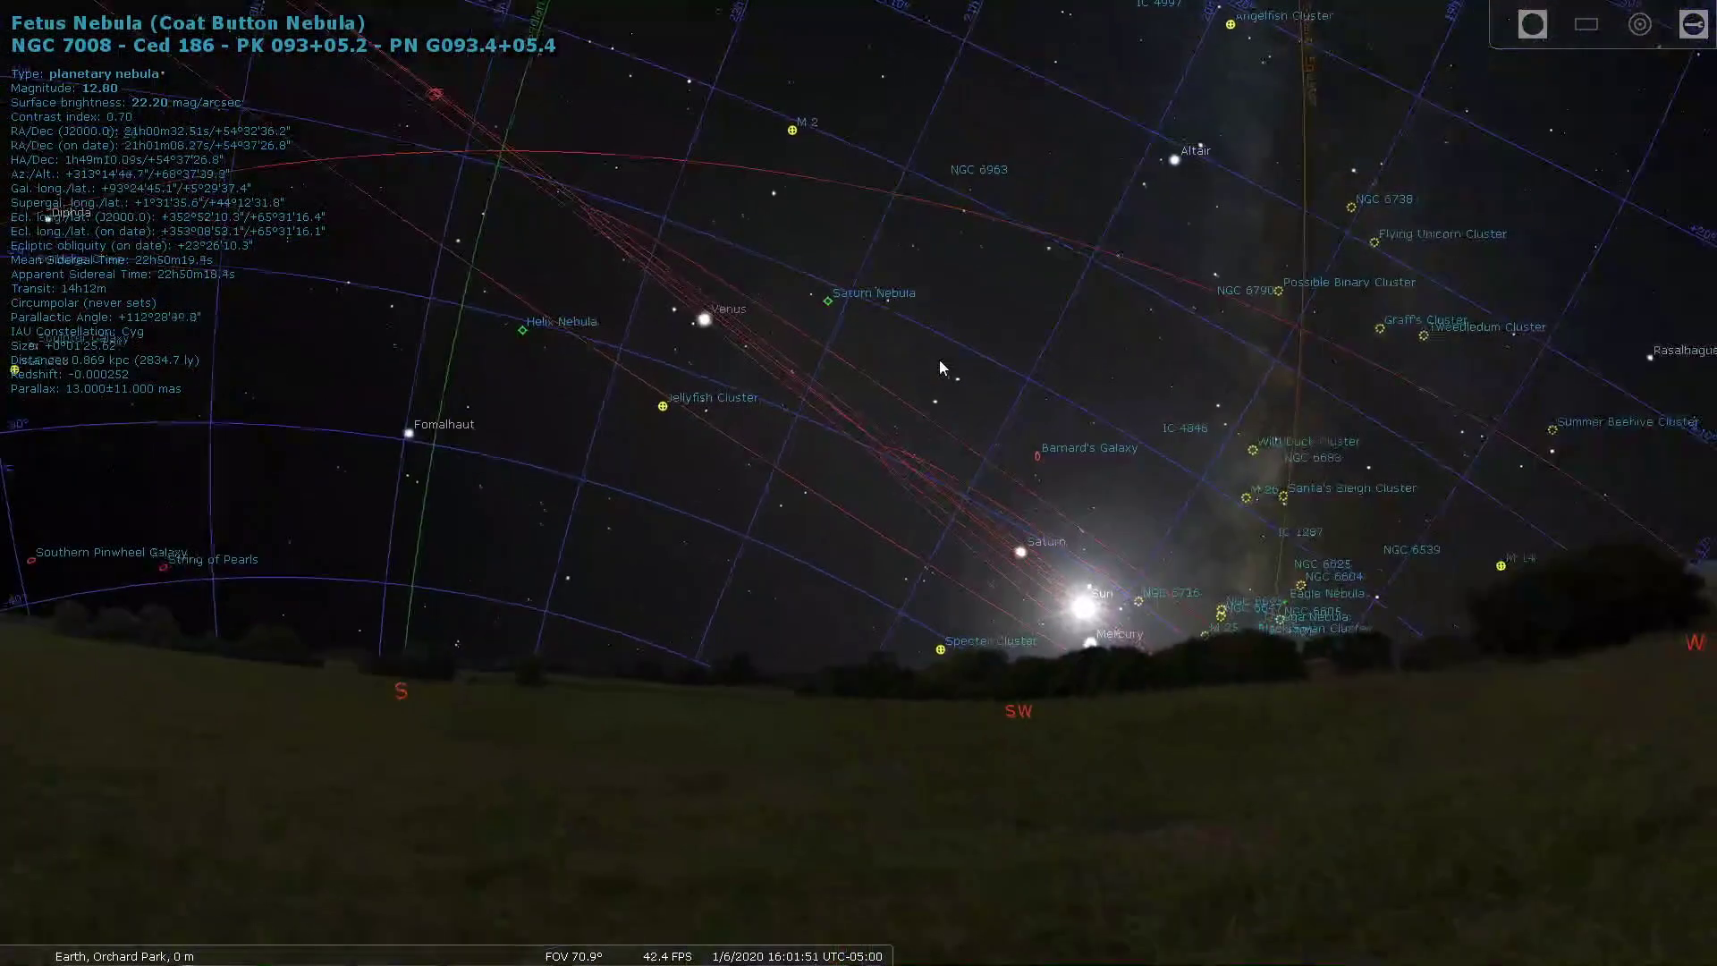
key(Right)
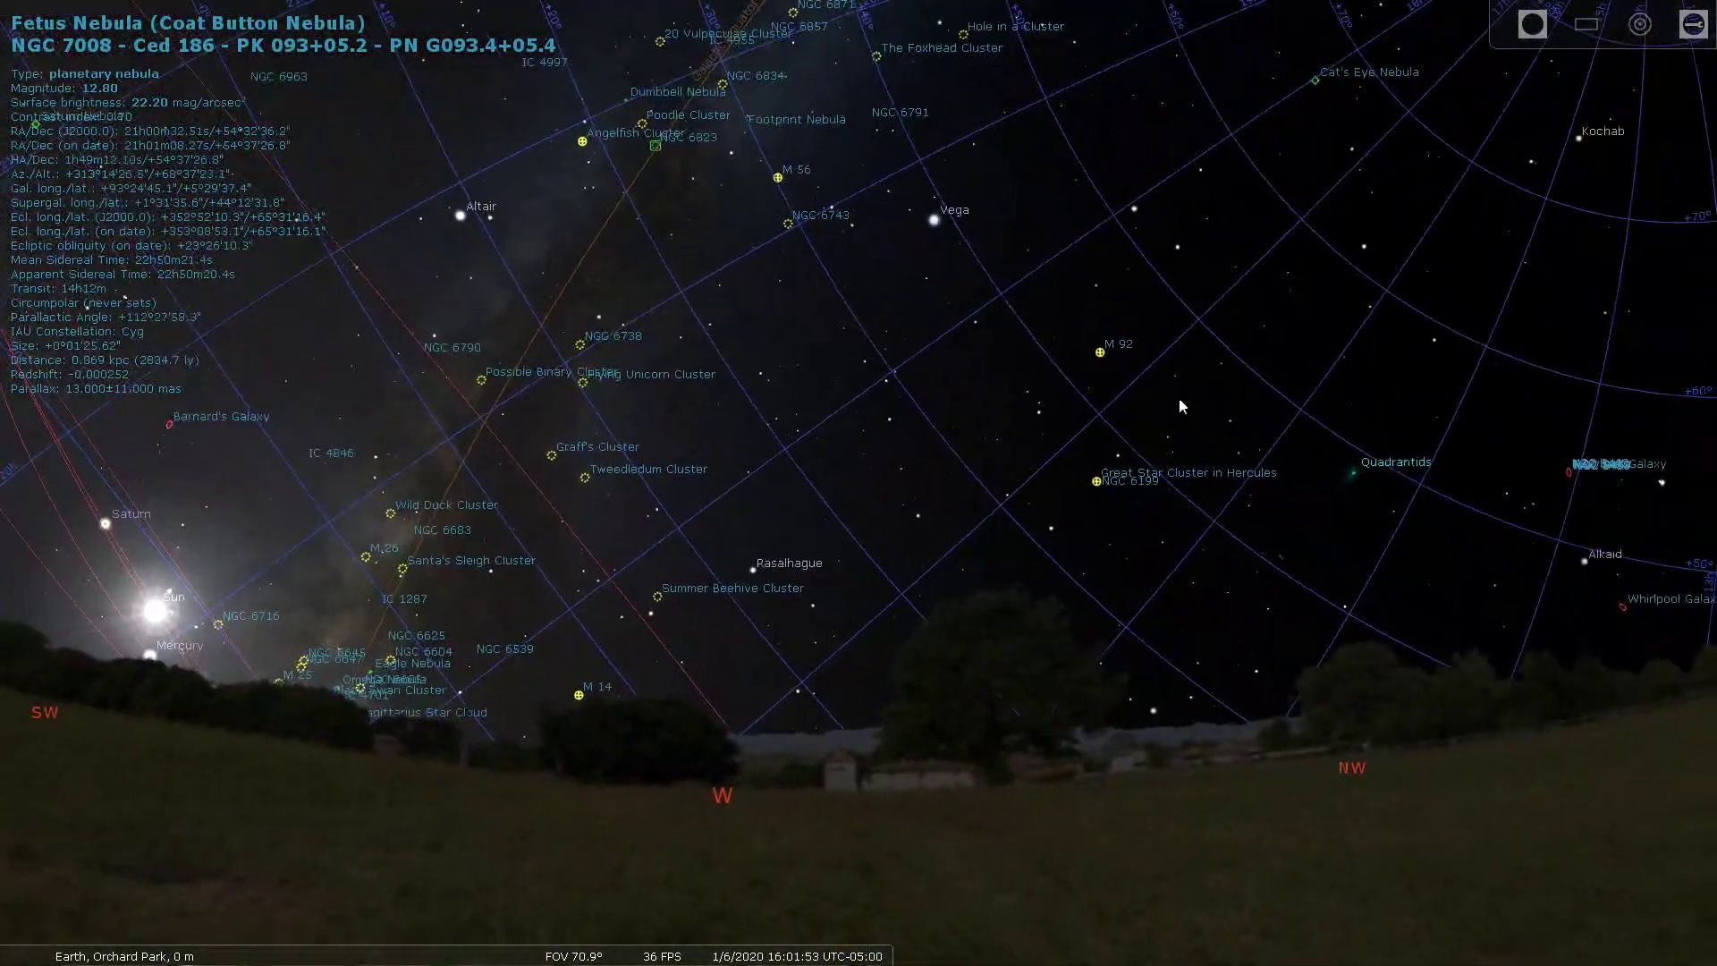
Step: Open the WUT list in the astronomical calculations and browse the planetary nebulae that are up in the evening
mouse_move(3, 899)
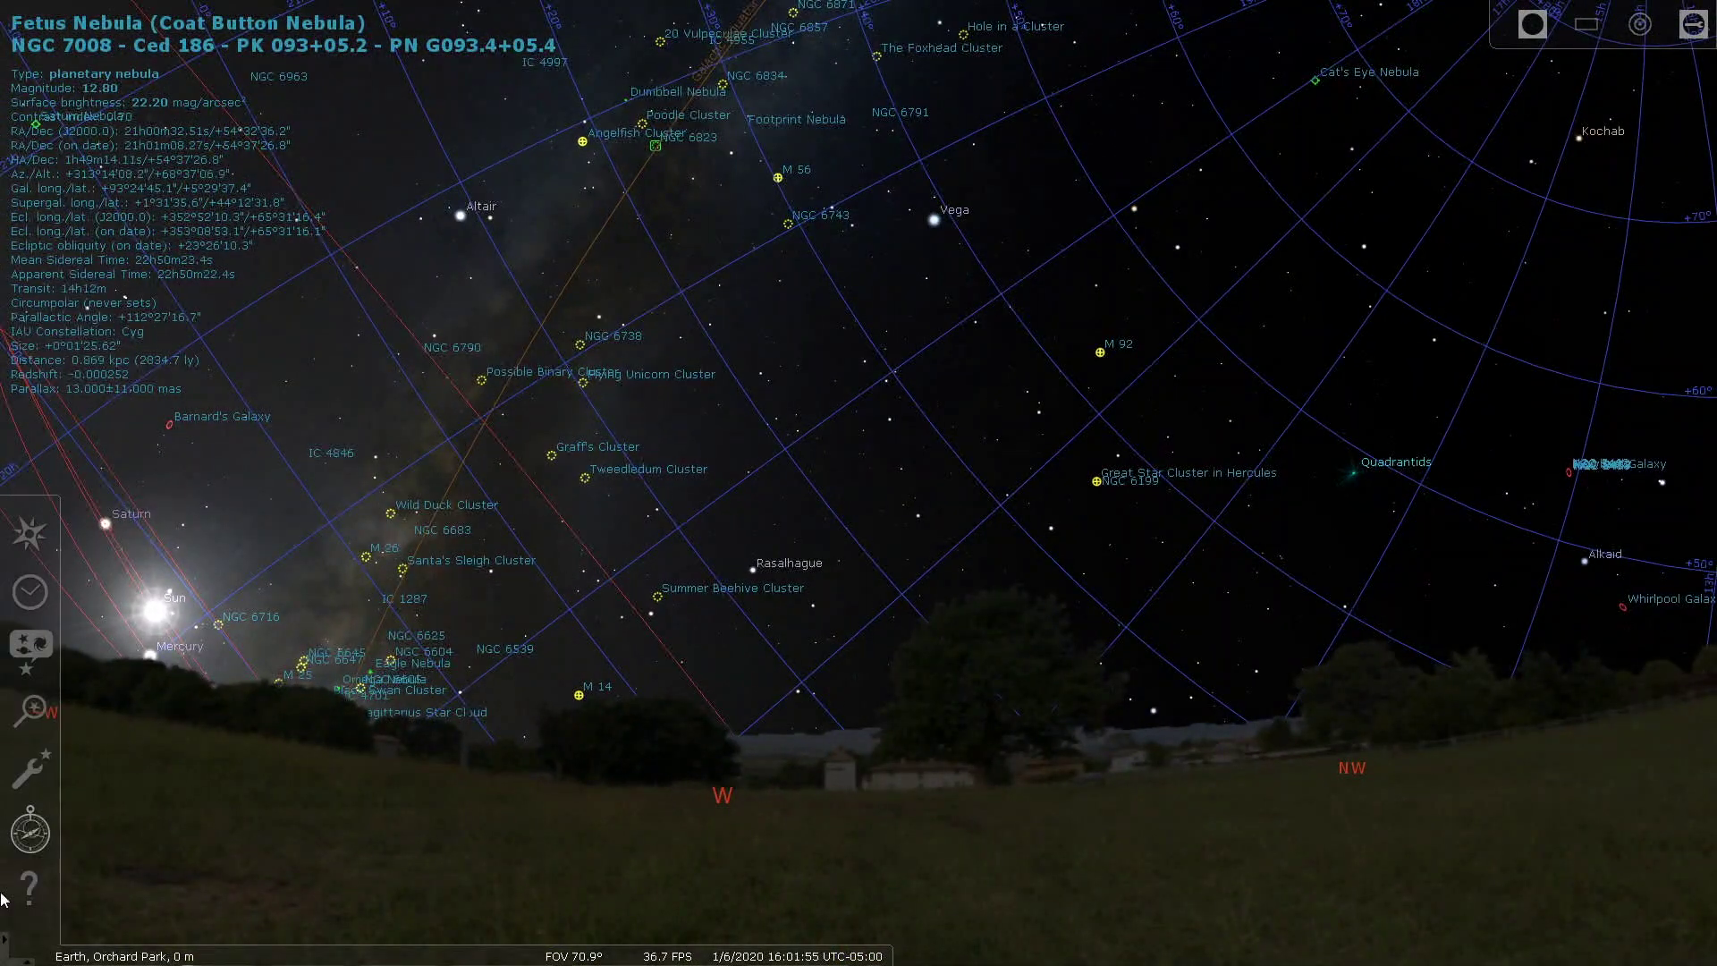
click(31, 830)
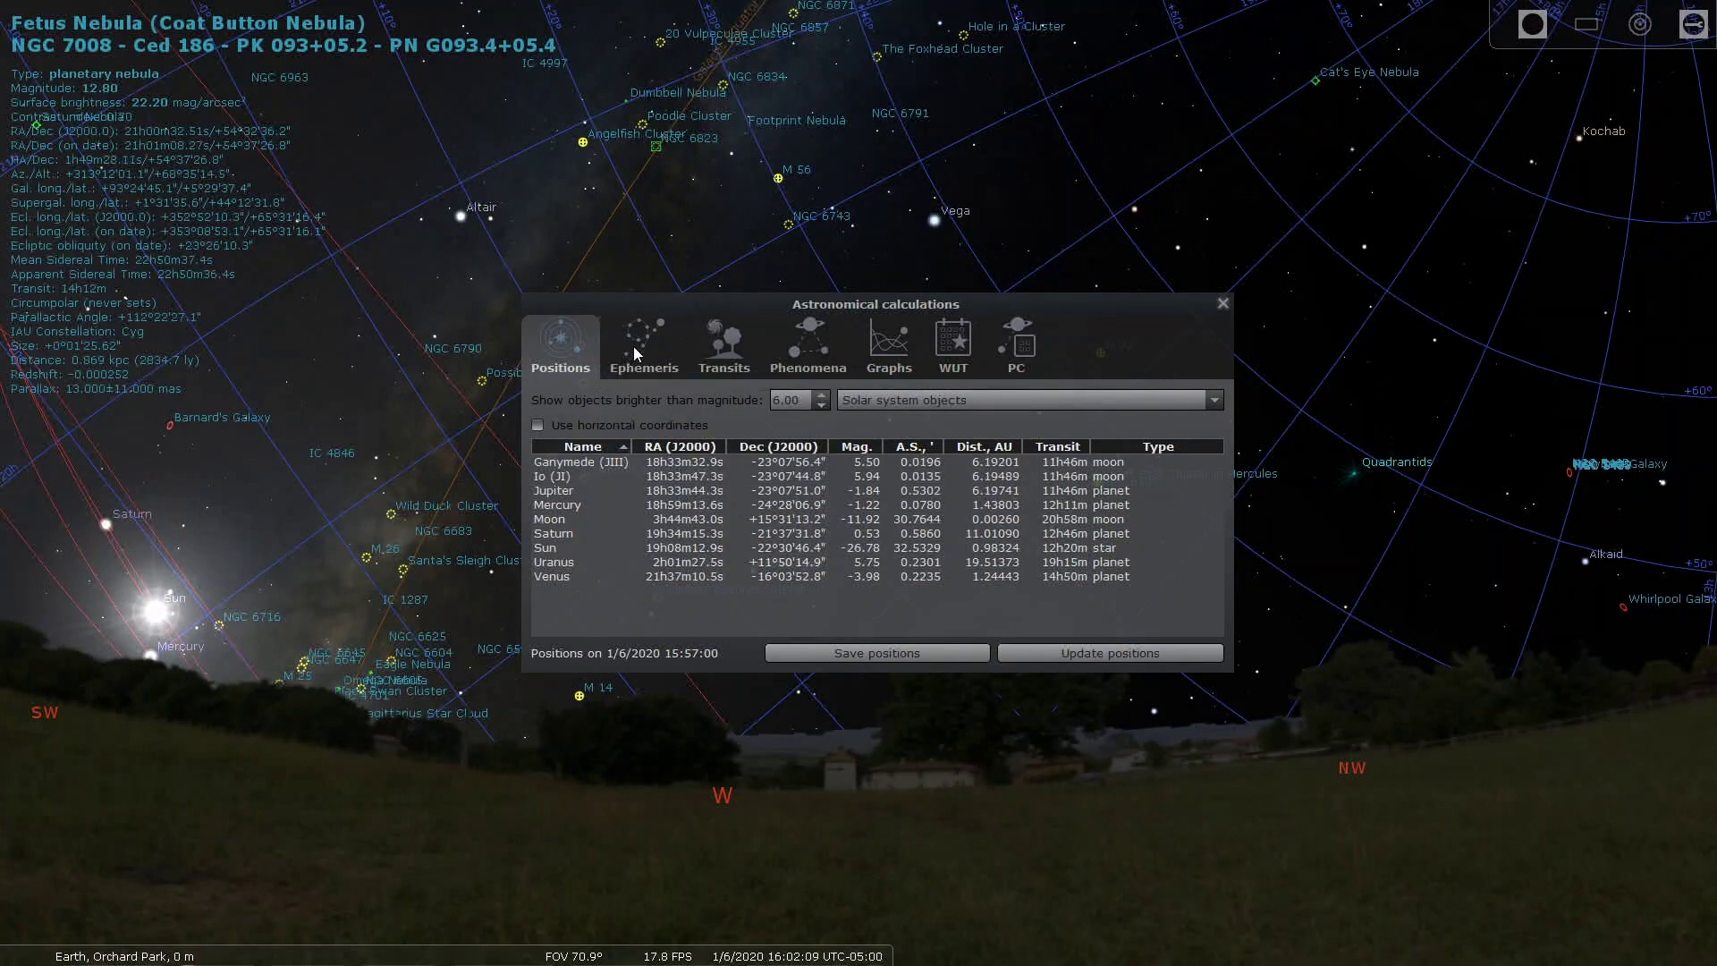
click(951, 338)
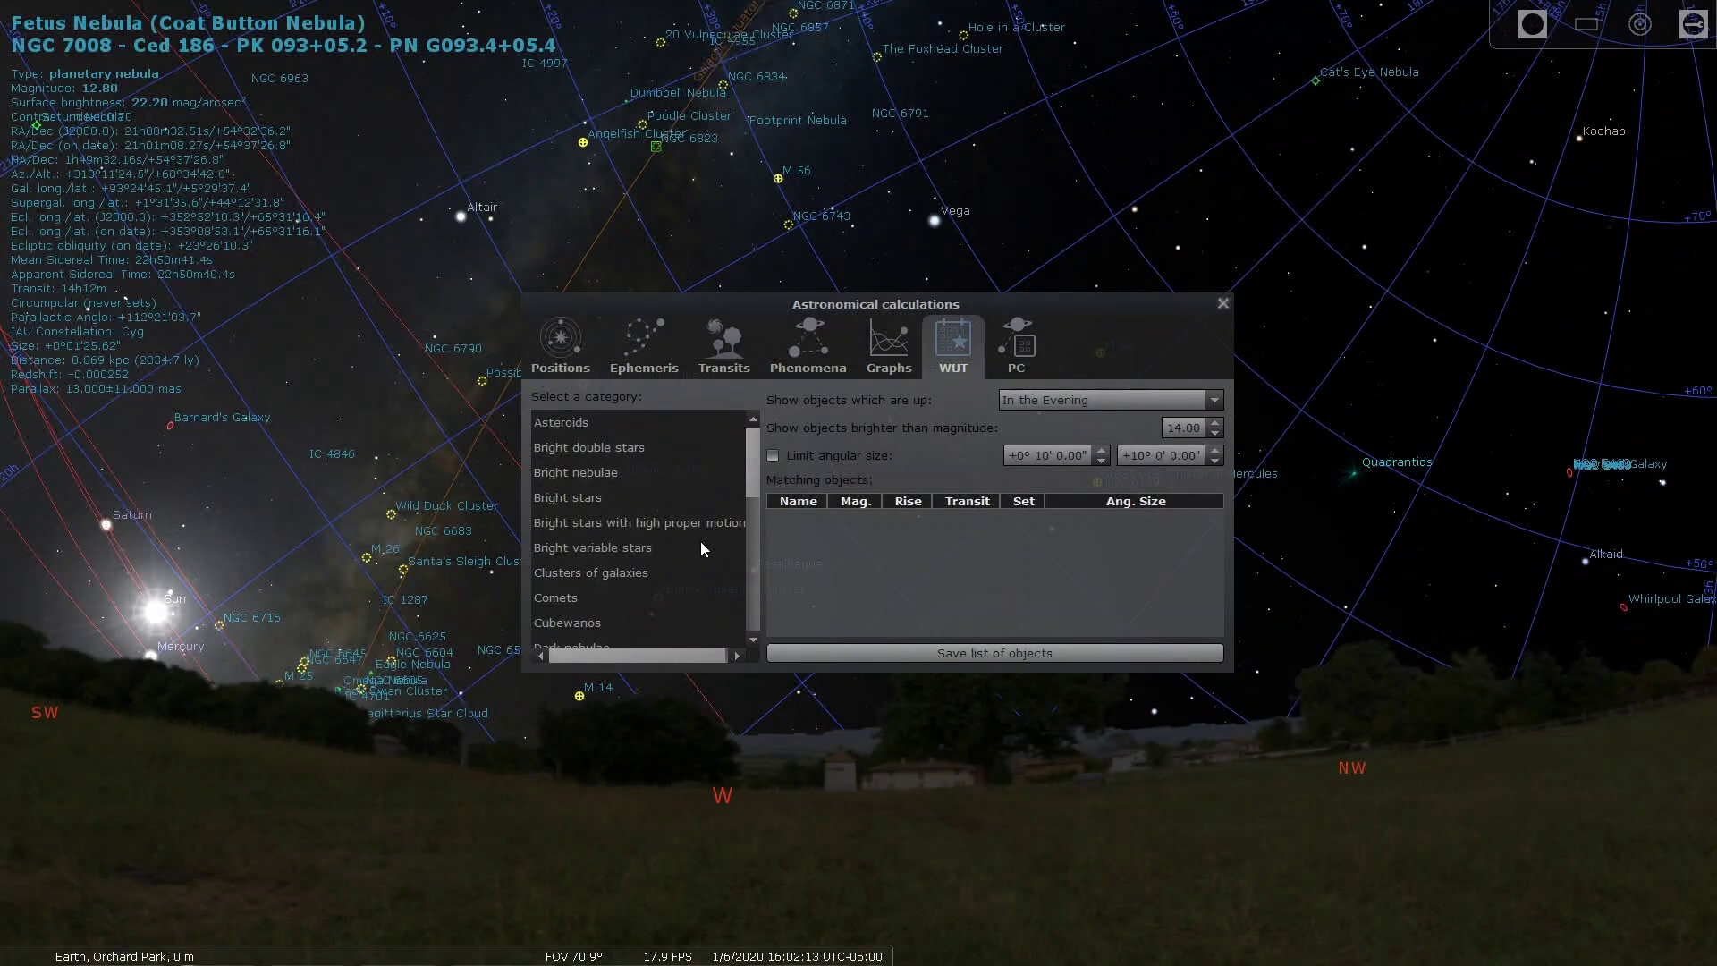
drag(753, 474, 756, 506)
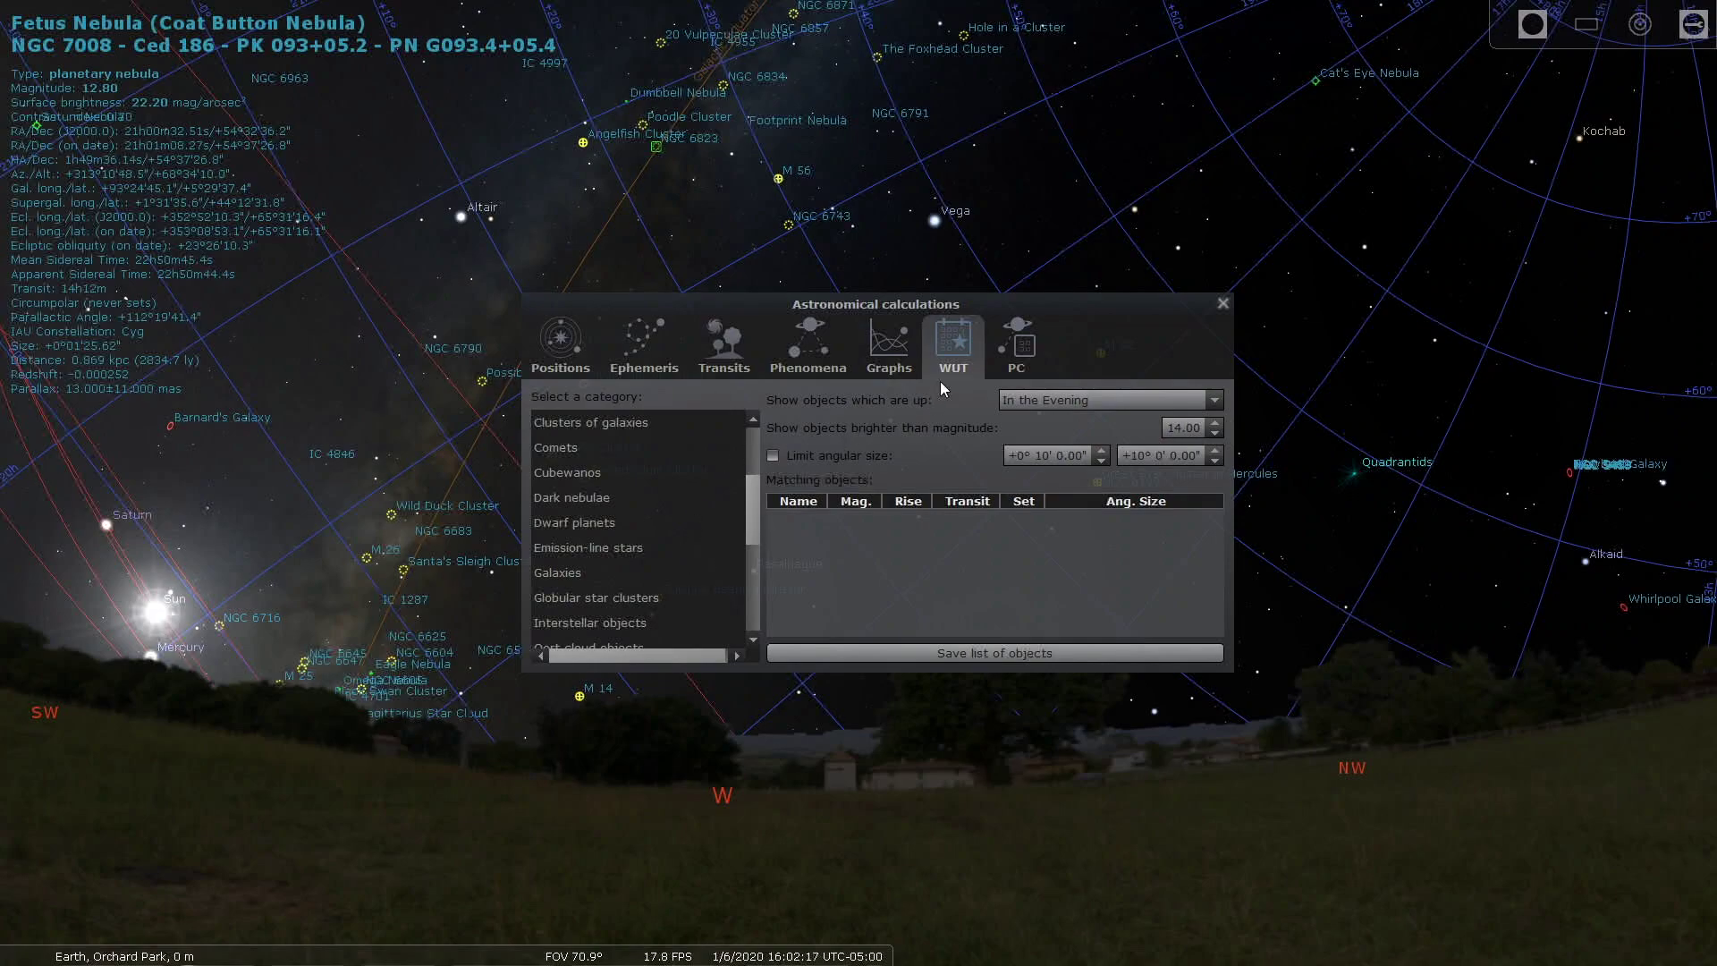
drag(749, 503, 751, 539)
click(633, 573)
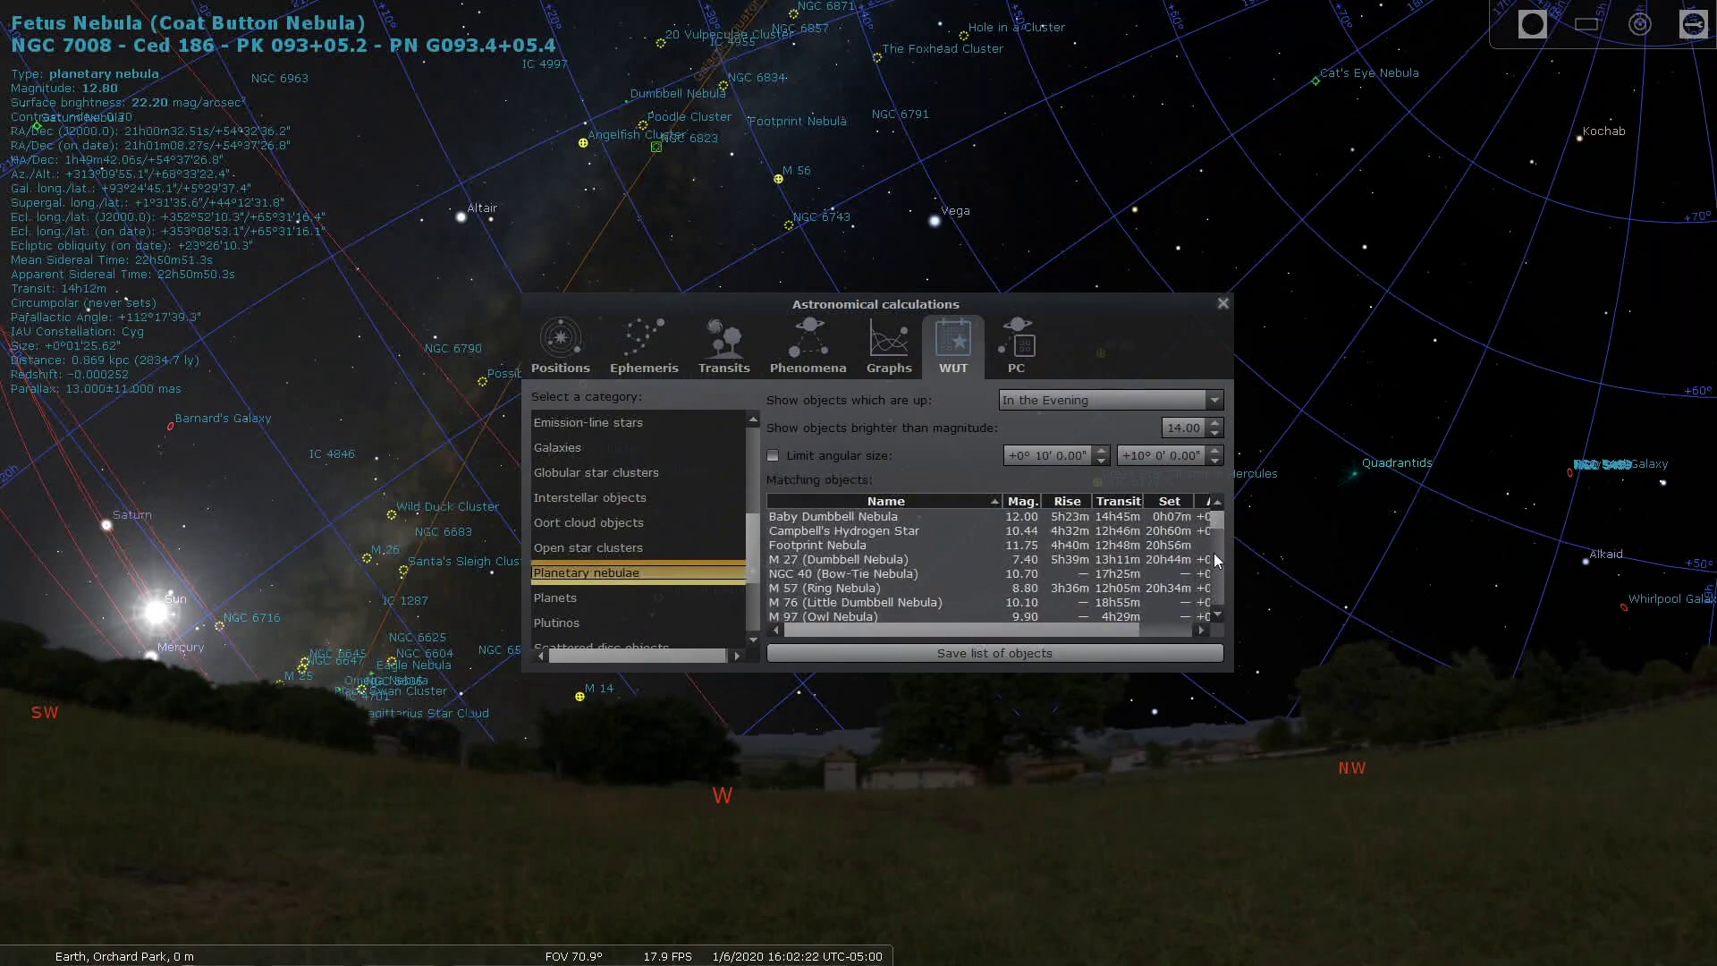
drag(1217, 526, 1220, 605)
scroll(1060, 567, up, 7)
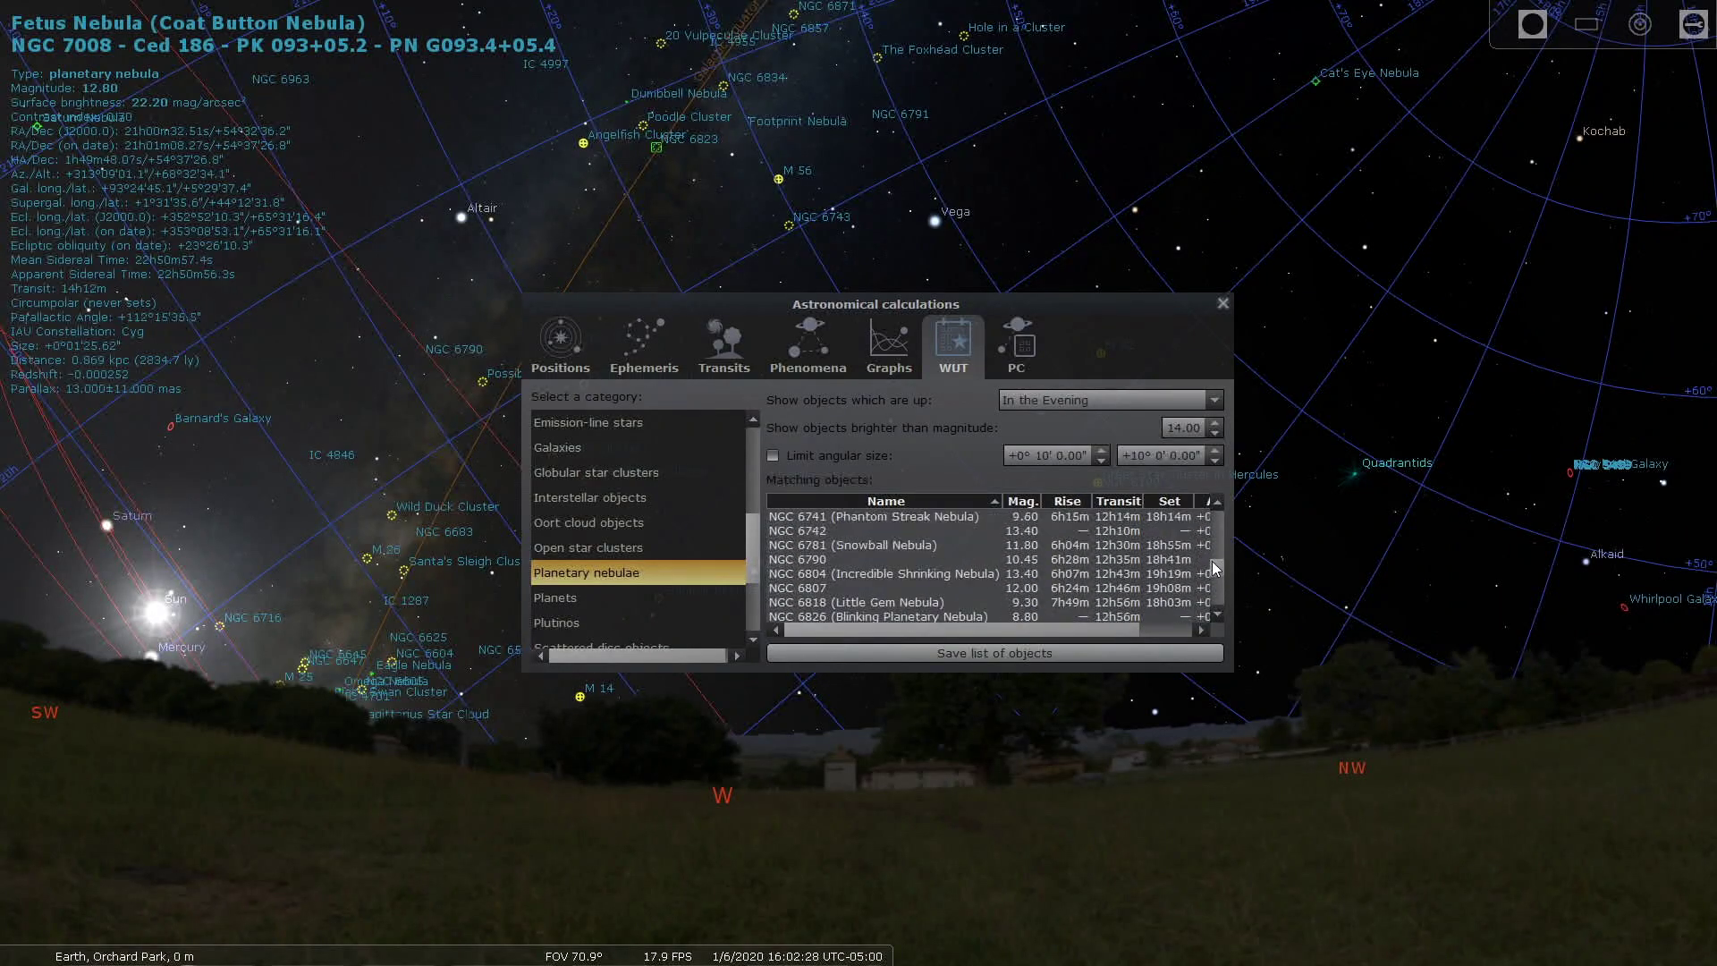
Step: Go to NGC 6543 (Cat's Eye Nebula) from the planetary nebulae results, uncover the sky view, and show the nebula in the image sensor frame
click(893, 587)
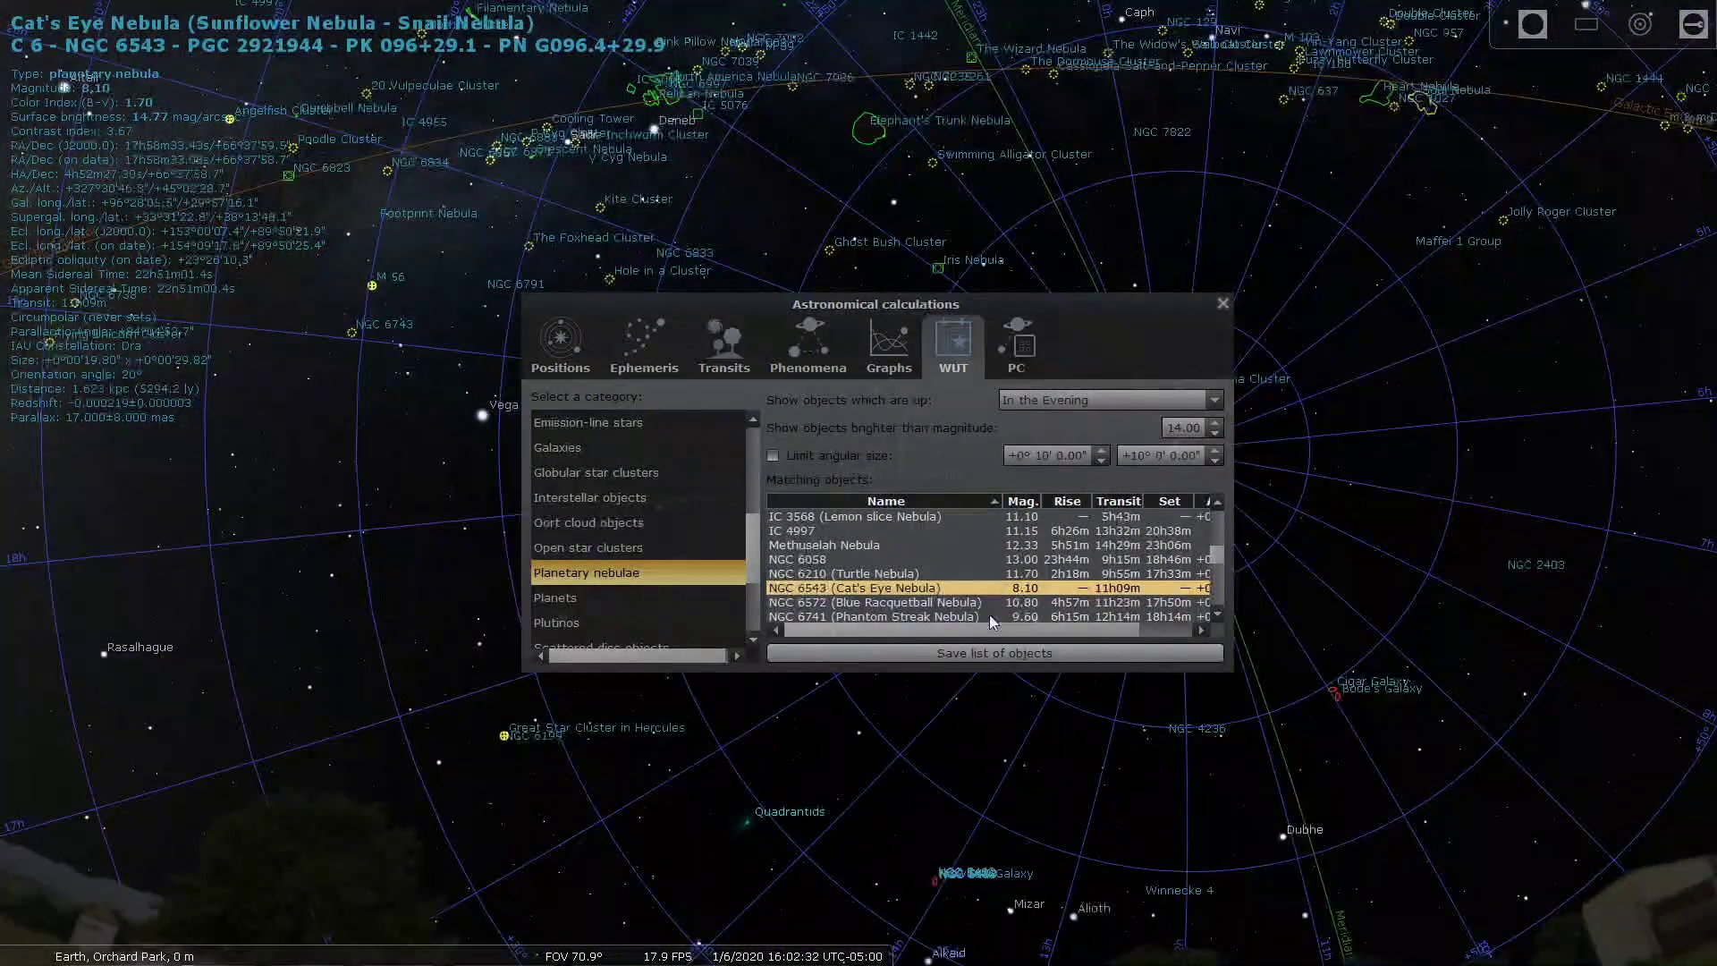
drag(1153, 304, 798, 585)
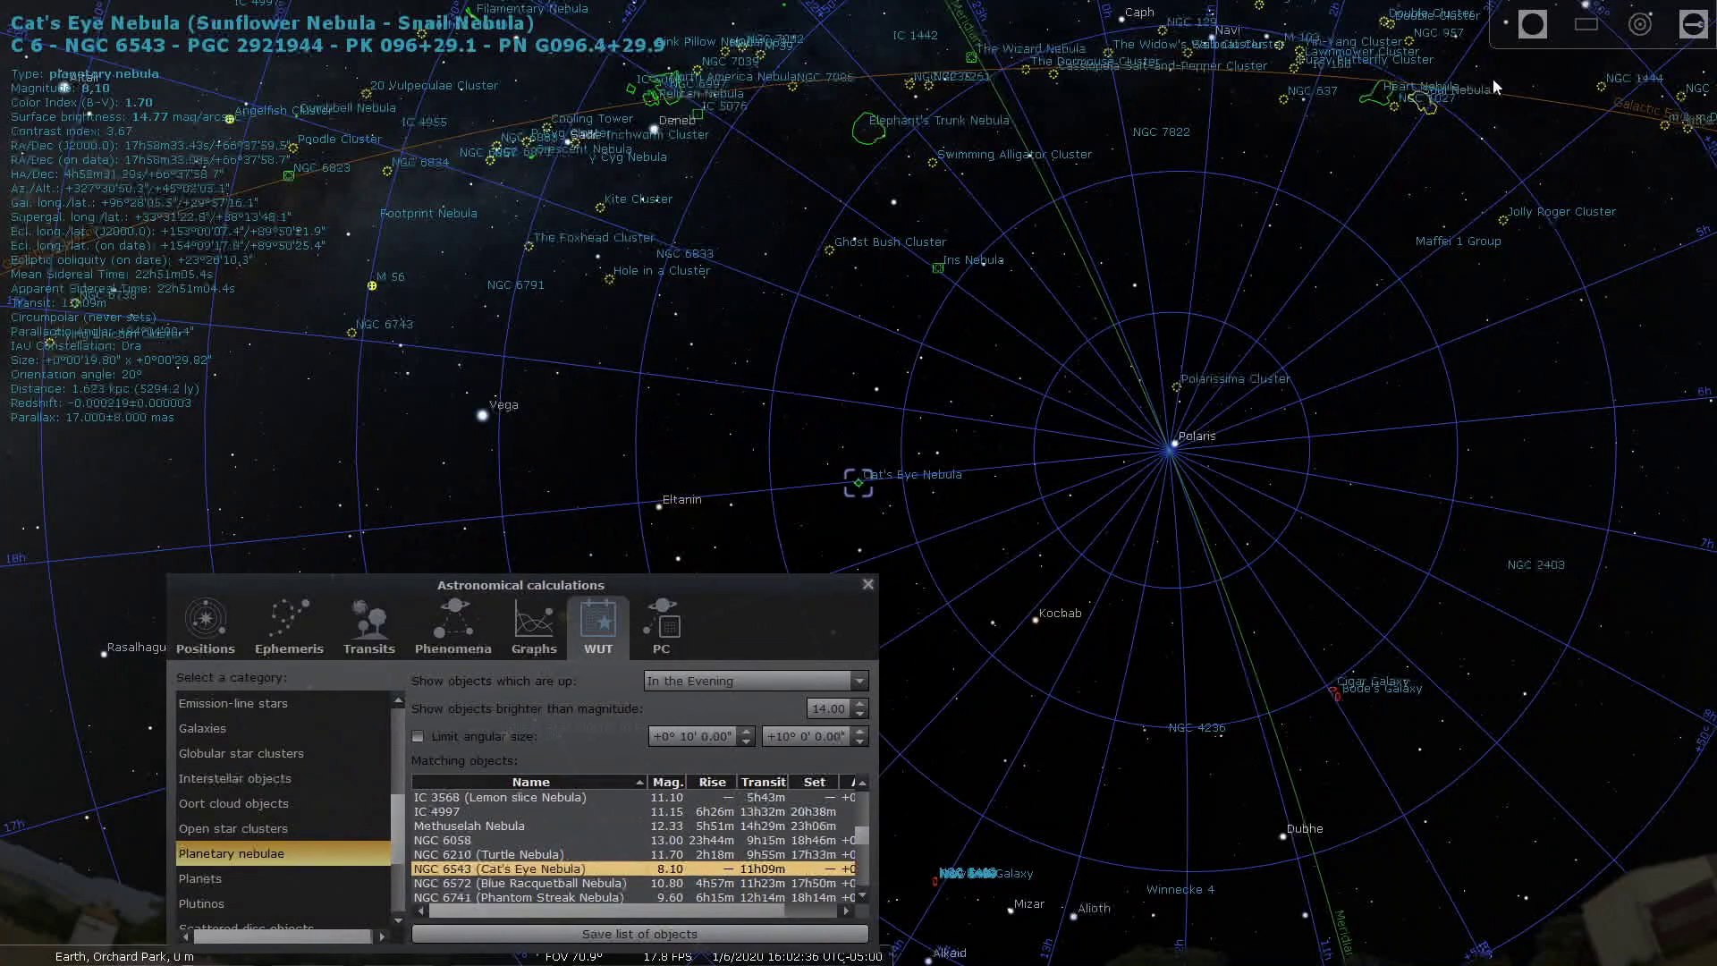
click(1586, 24)
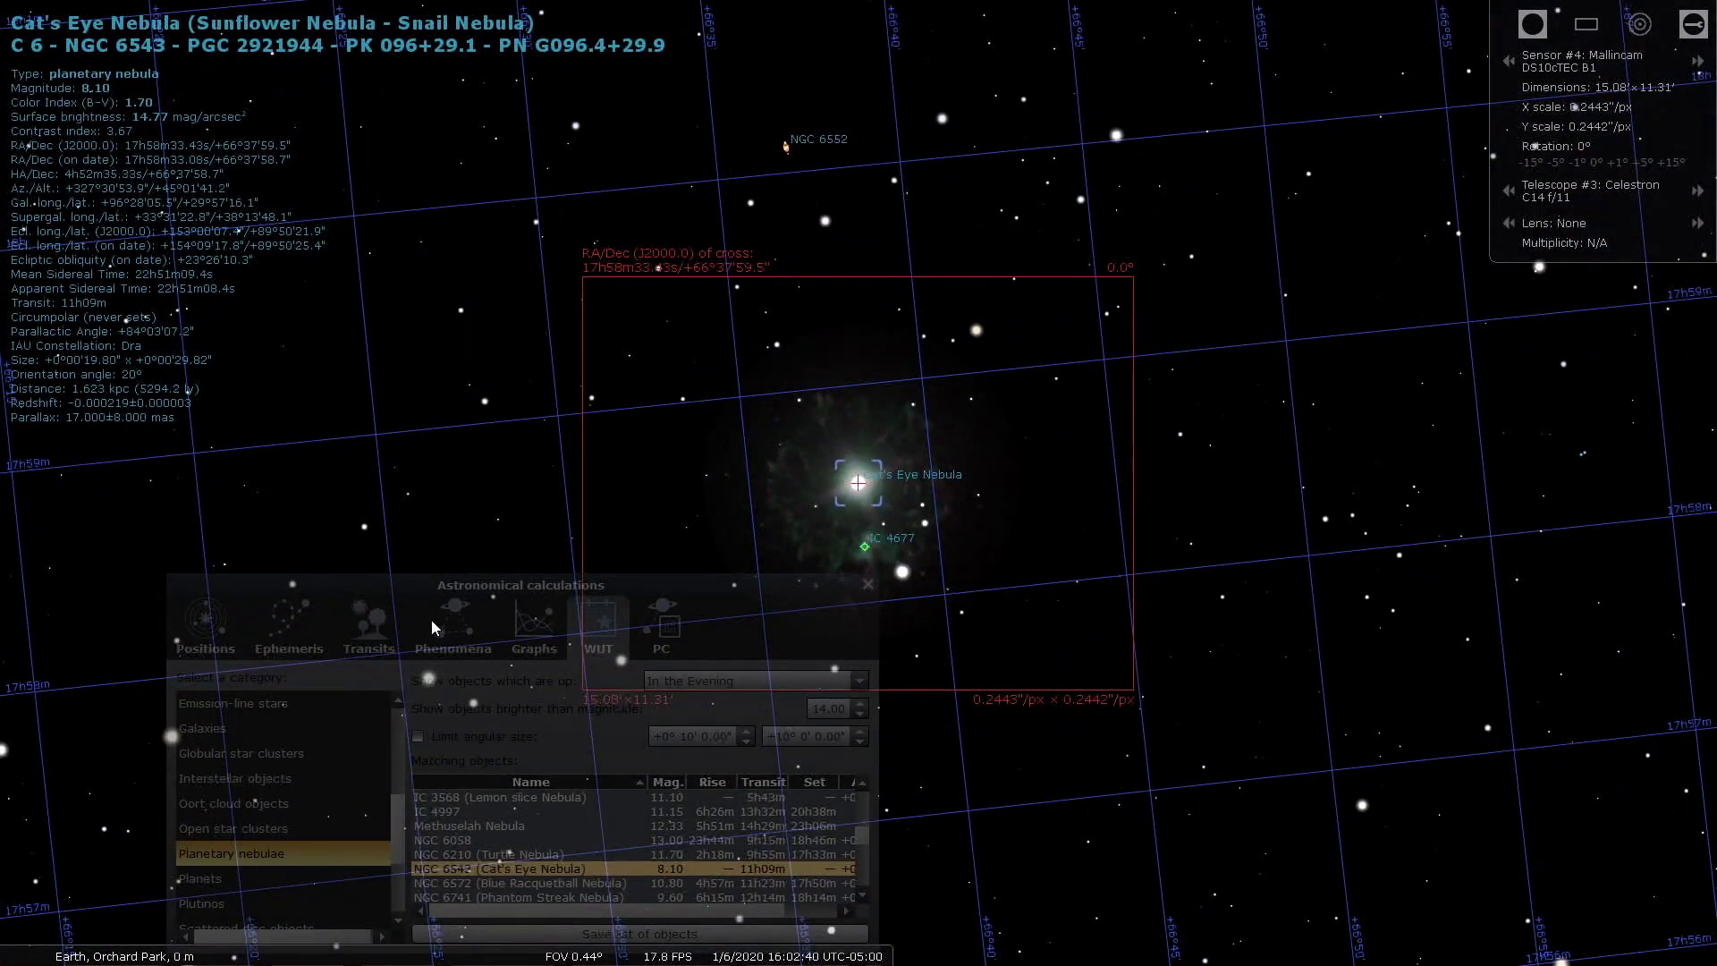
Step: Check the interstellar objects and the remaining WUT categories, close the astronomical calculations, and hide the image sensor frame
drag(404, 592, 337, 404)
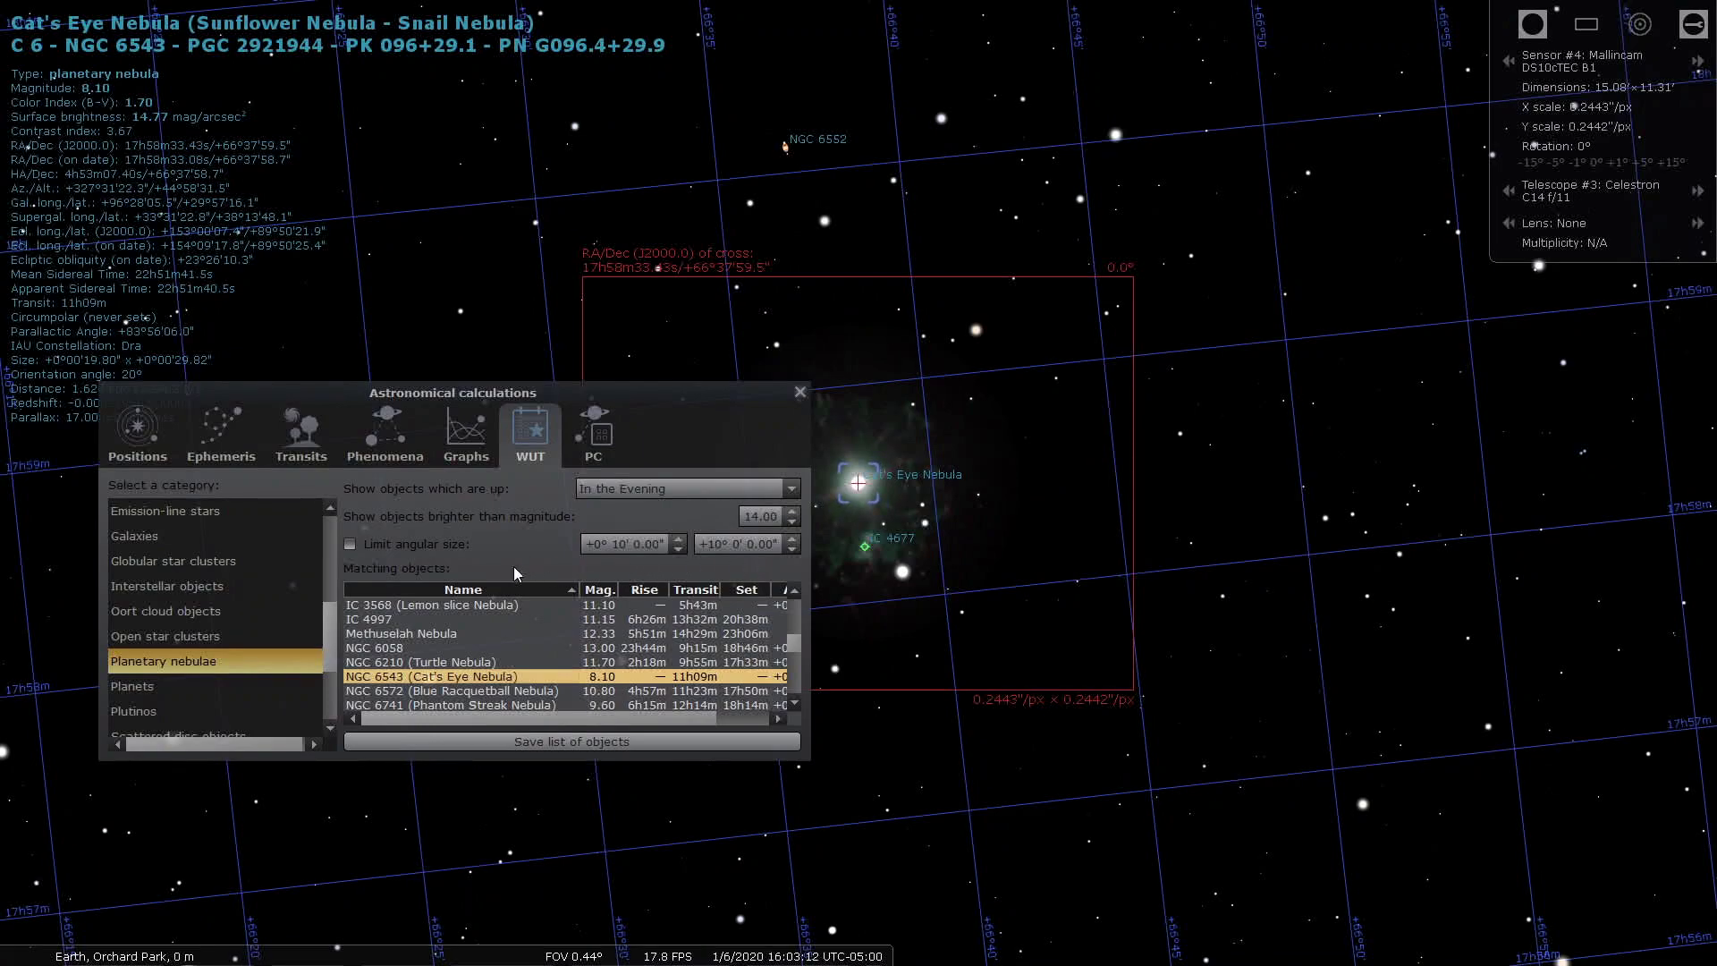
click(202, 588)
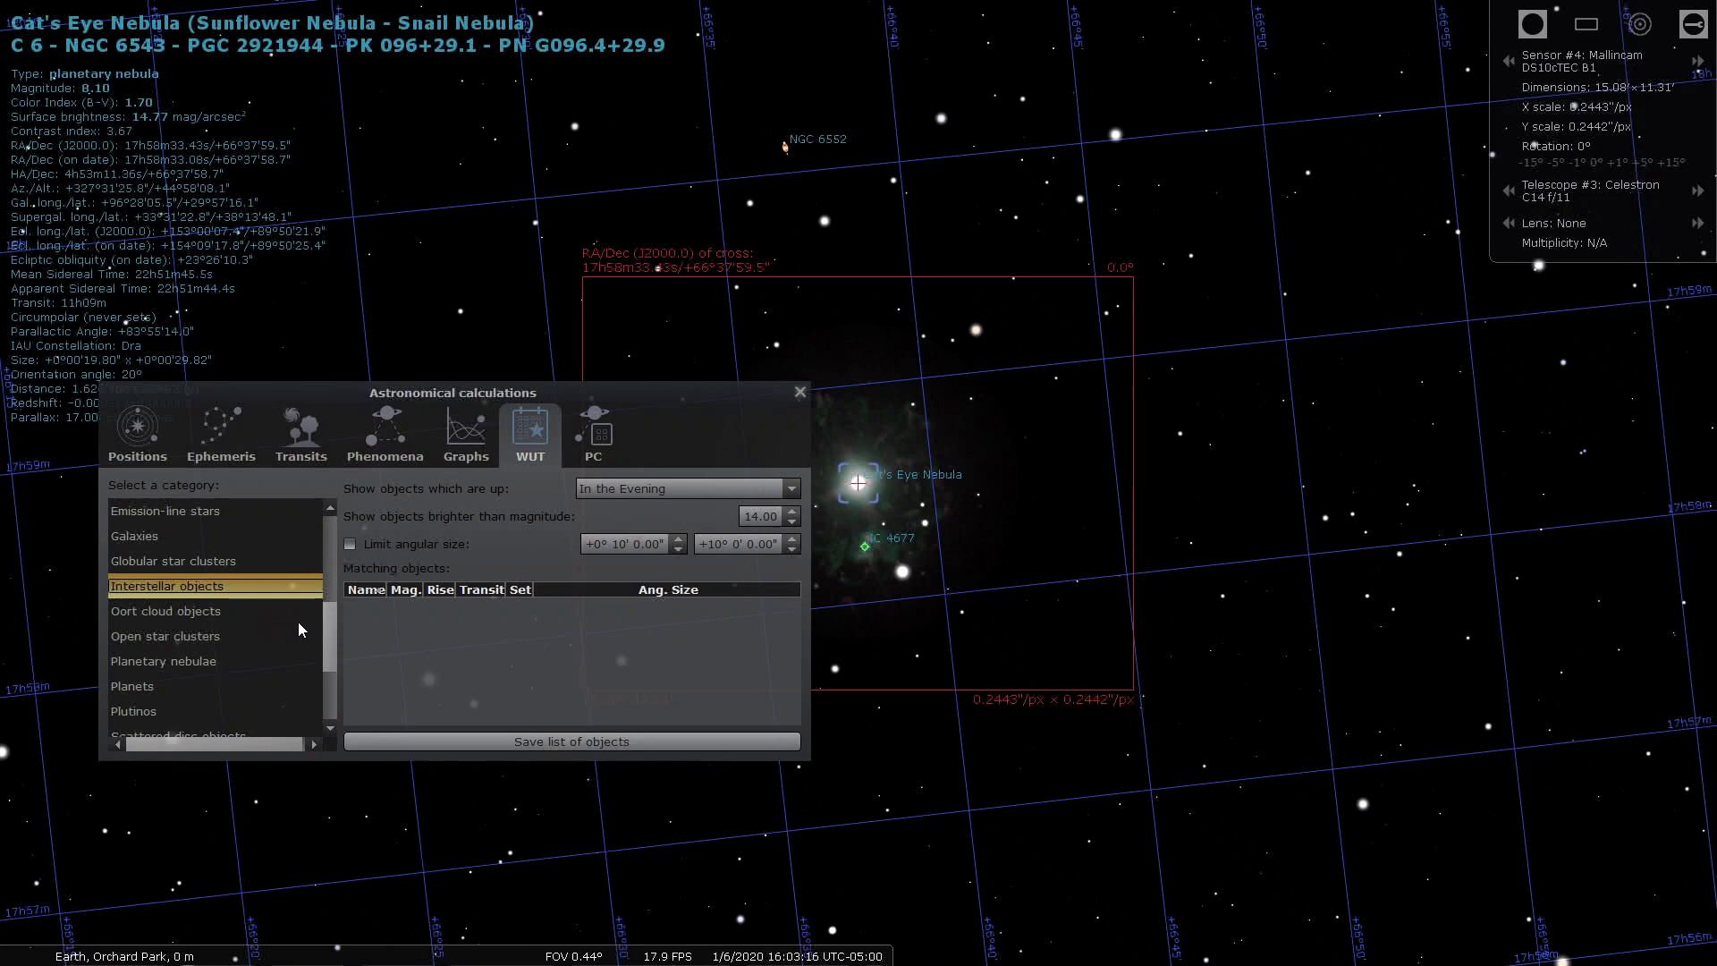
mouse_move(336, 631)
mouse_down()
mouse_move(337, 687)
mouse_move(334, 663)
mouse_up()
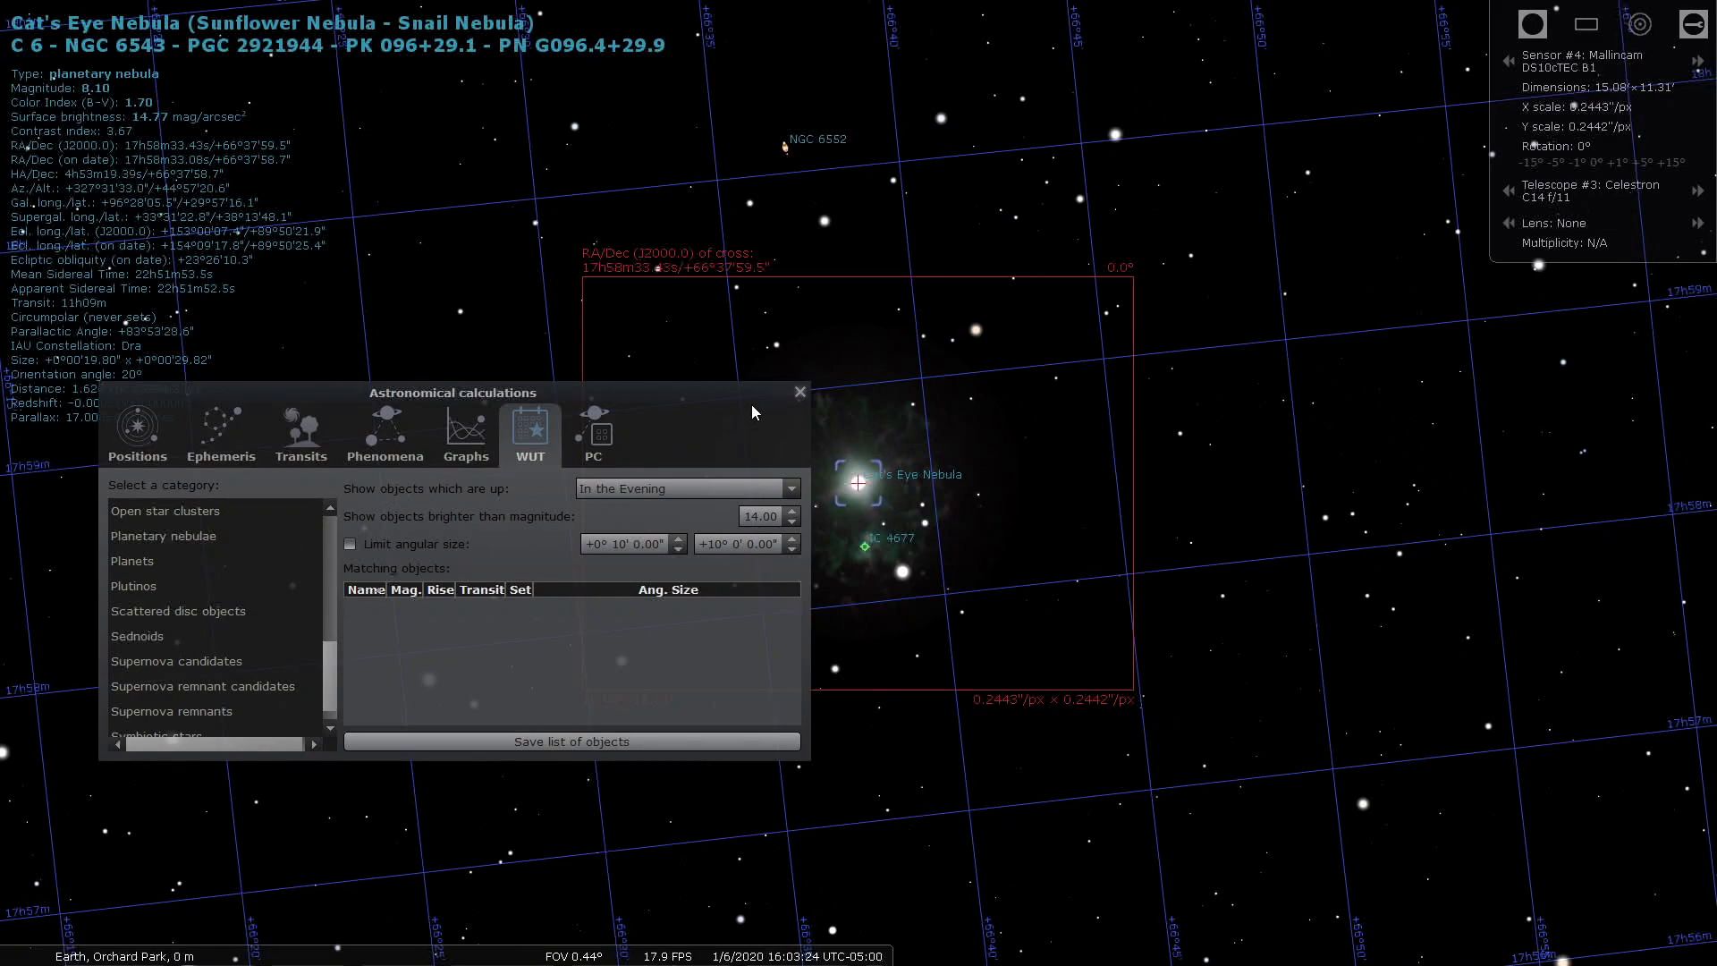
click(800, 393)
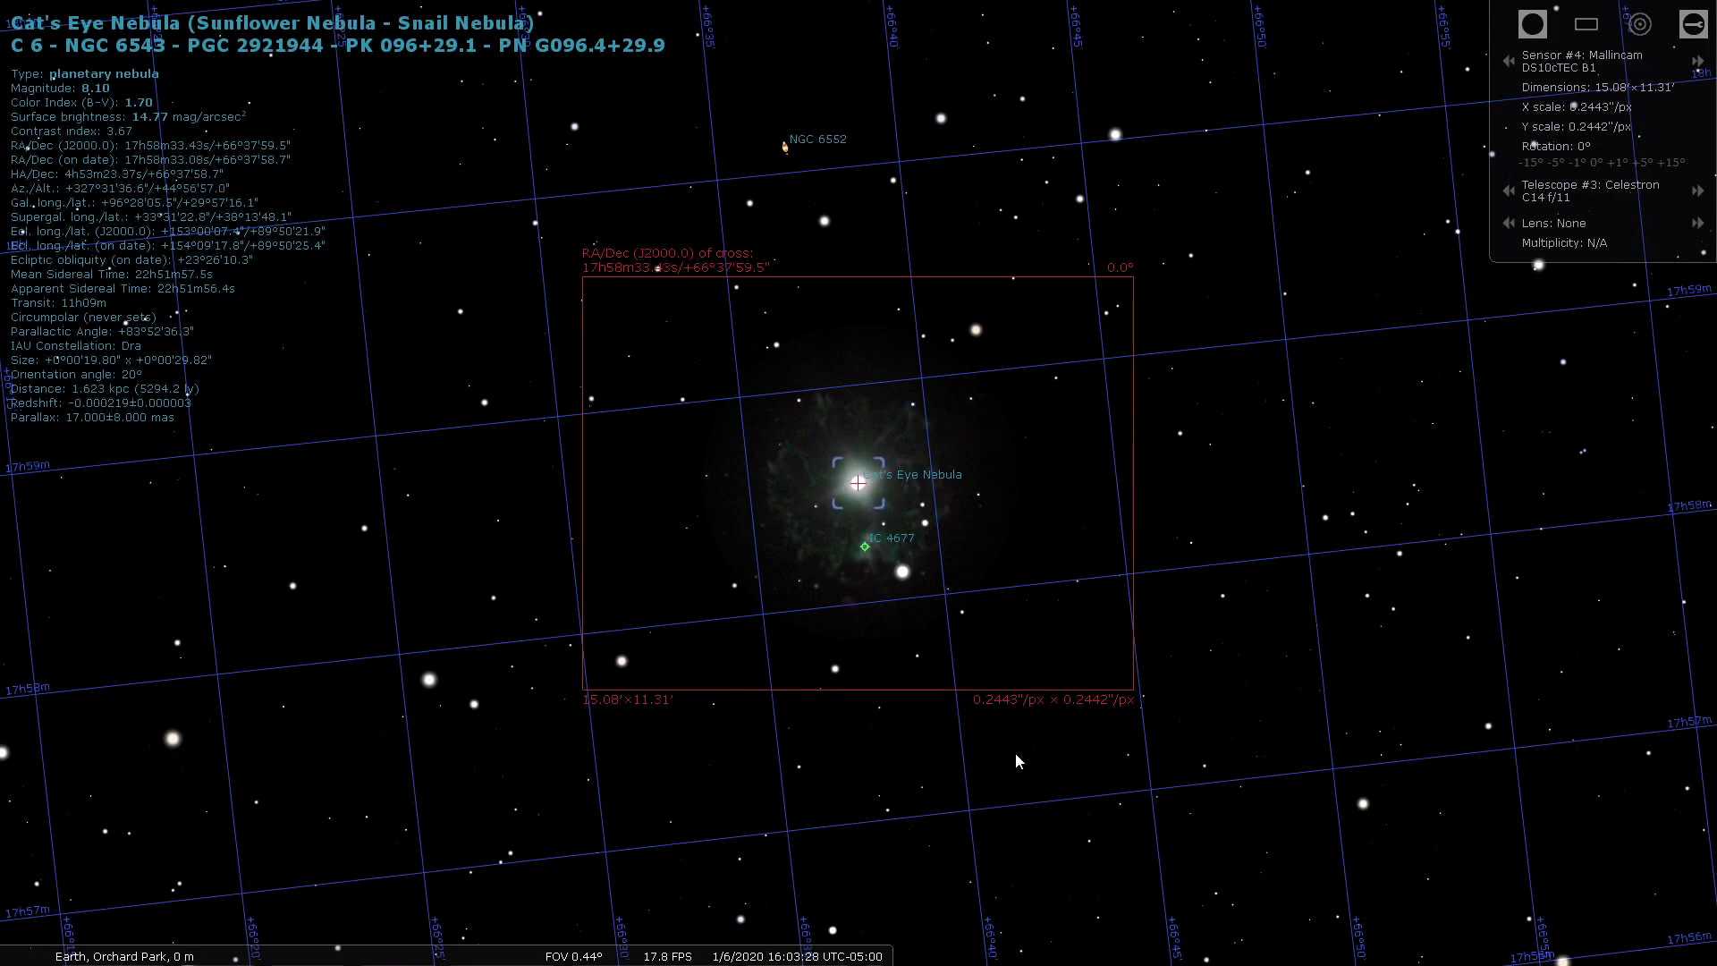
click(1584, 25)
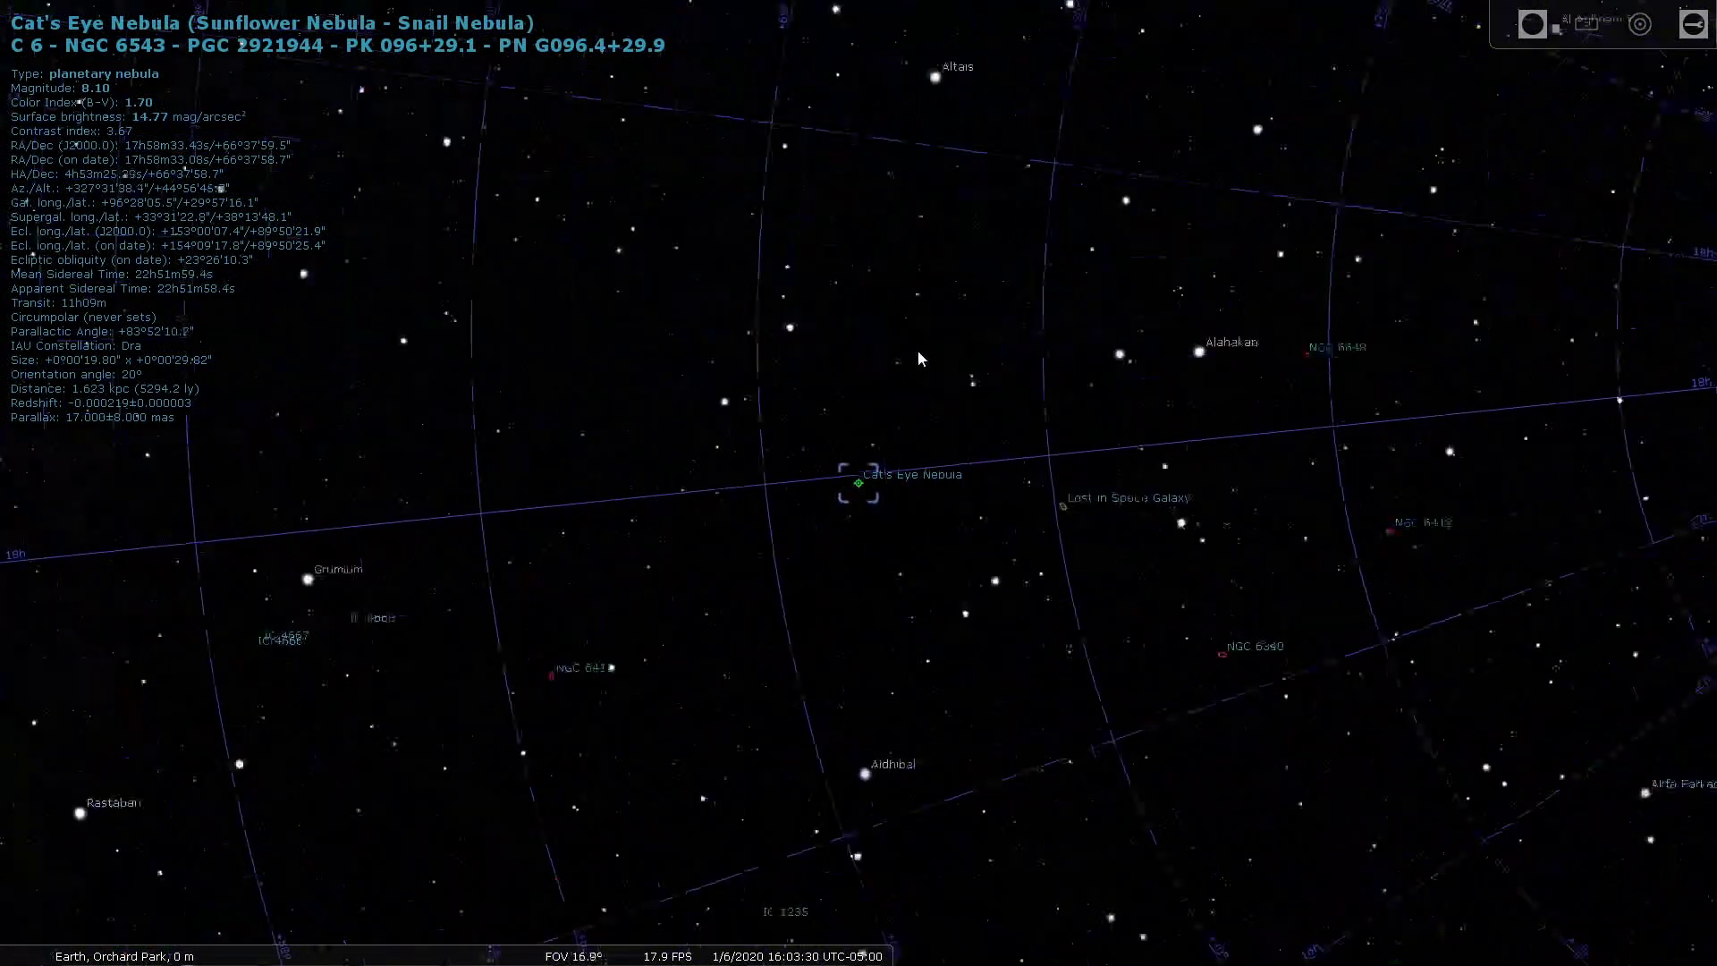